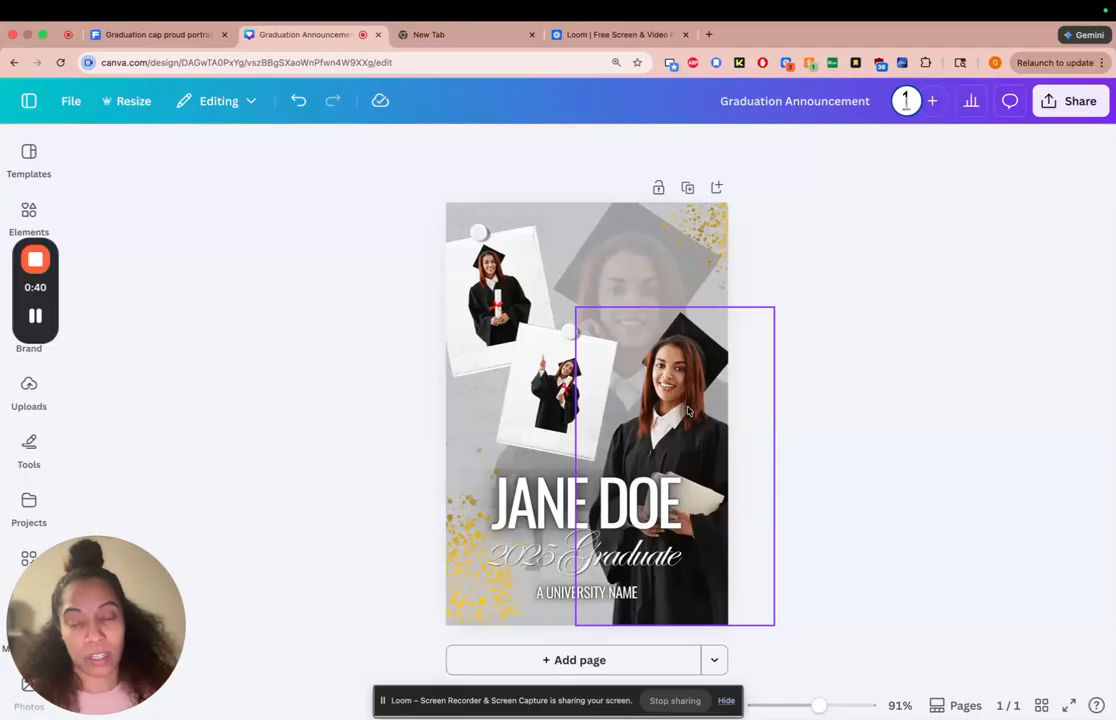
Add the uploaded photo of the graduate with glasses to the announcement page
left_click(29, 390)
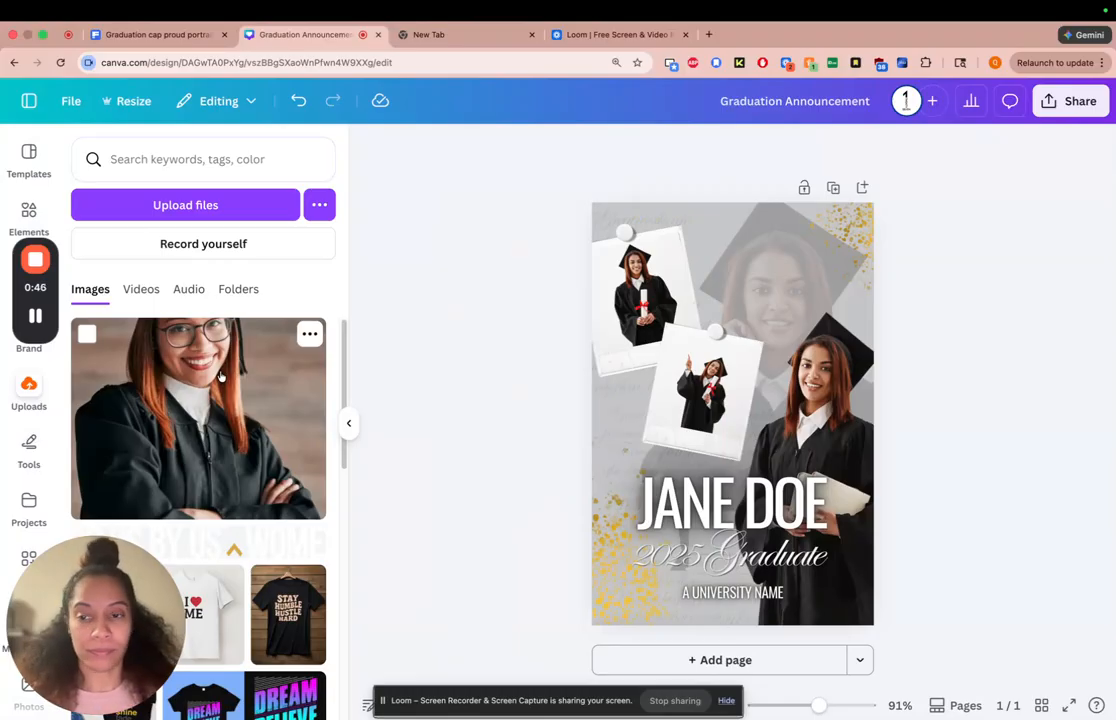
left_click(221, 376)
left_click(349, 423)
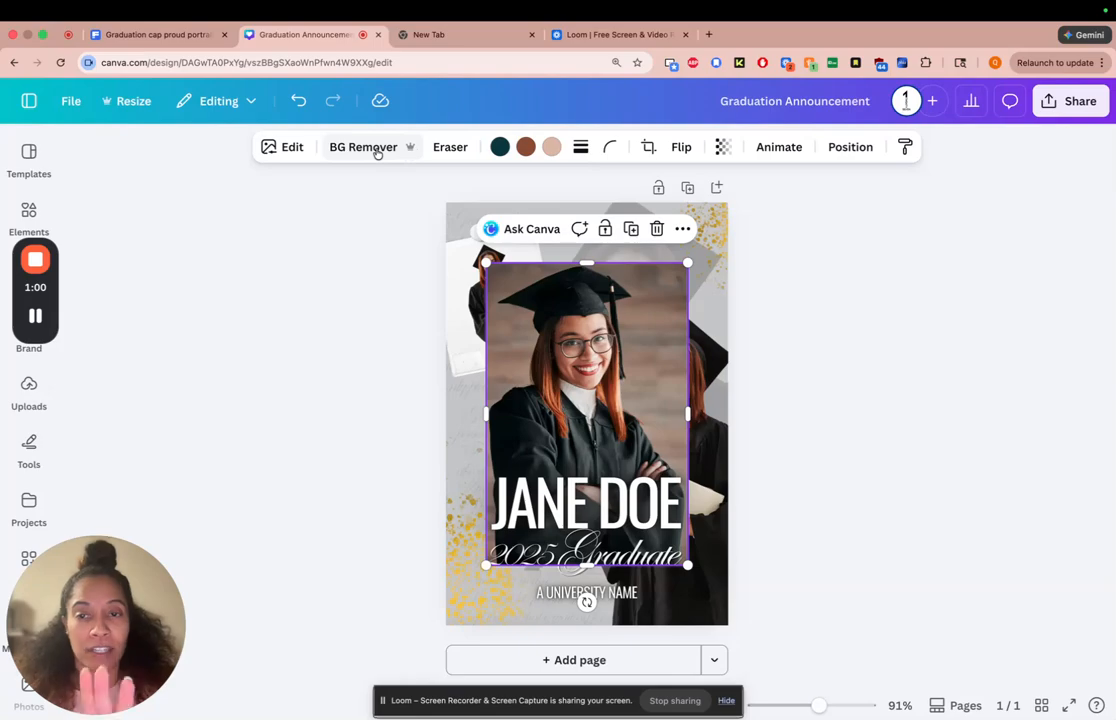
Erase patches of the photo's background on both sides of the graduate with the Pixel Eraser at size 20, then set its size to 1
left_click(460, 150)
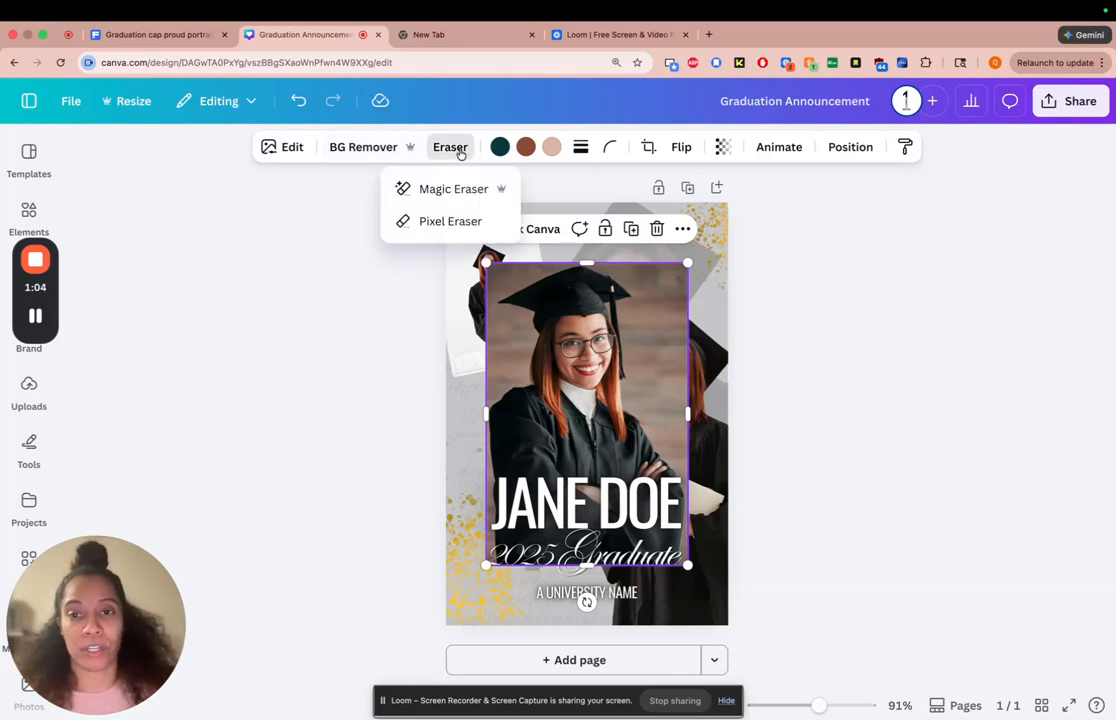
left_click(477, 224)
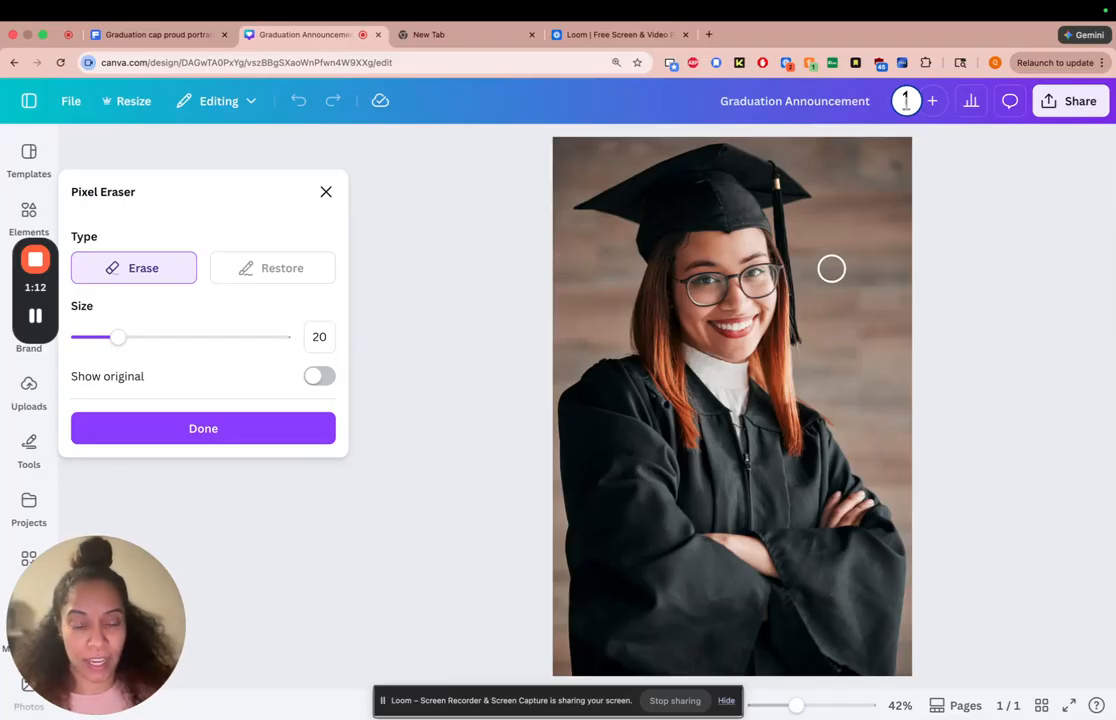
mouse_move(615, 271)
left_mouse_down()
mouse_move(610, 323)
mouse_move(611, 246)
mouse_move(597, 316)
mouse_move(592, 277)
mouse_move(585, 313)
mouse_move(567, 256)
mouse_move(566, 282)
mouse_move(559, 248)
mouse_move(583, 263)
mouse_move(563, 250)
mouse_move(589, 238)
mouse_move(556, 233)
mouse_move(608, 235)
mouse_move(578, 226)
mouse_move(594, 227)
mouse_move(492, 267)
mouse_move(449, 304)
mouse_move(430, 227)
mouse_move(414, 334)
mouse_move(463, 300)
mouse_move(412, 348)
mouse_move(507, 280)
mouse_move(518, 227)
left_mouse_up()
scroll(572, 227, "up", 5)
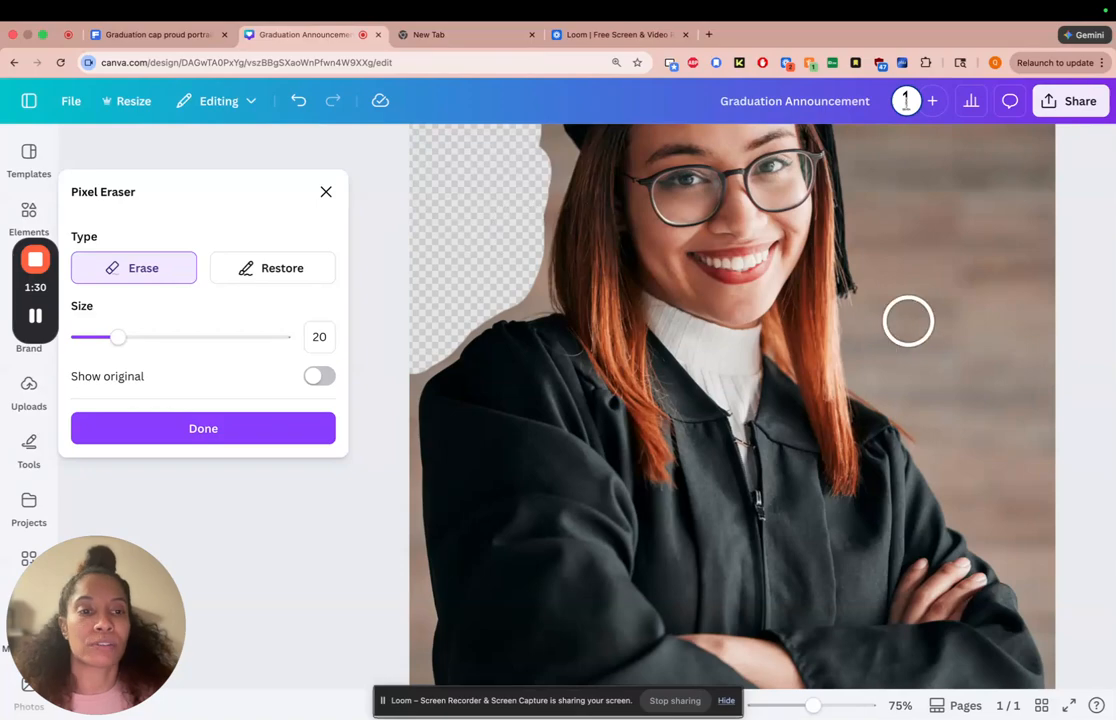
mouse_move(882, 354)
left_mouse_down()
mouse_move(869, 325)
mouse_move(871, 370)
mouse_move(904, 379)
left_mouse_up()
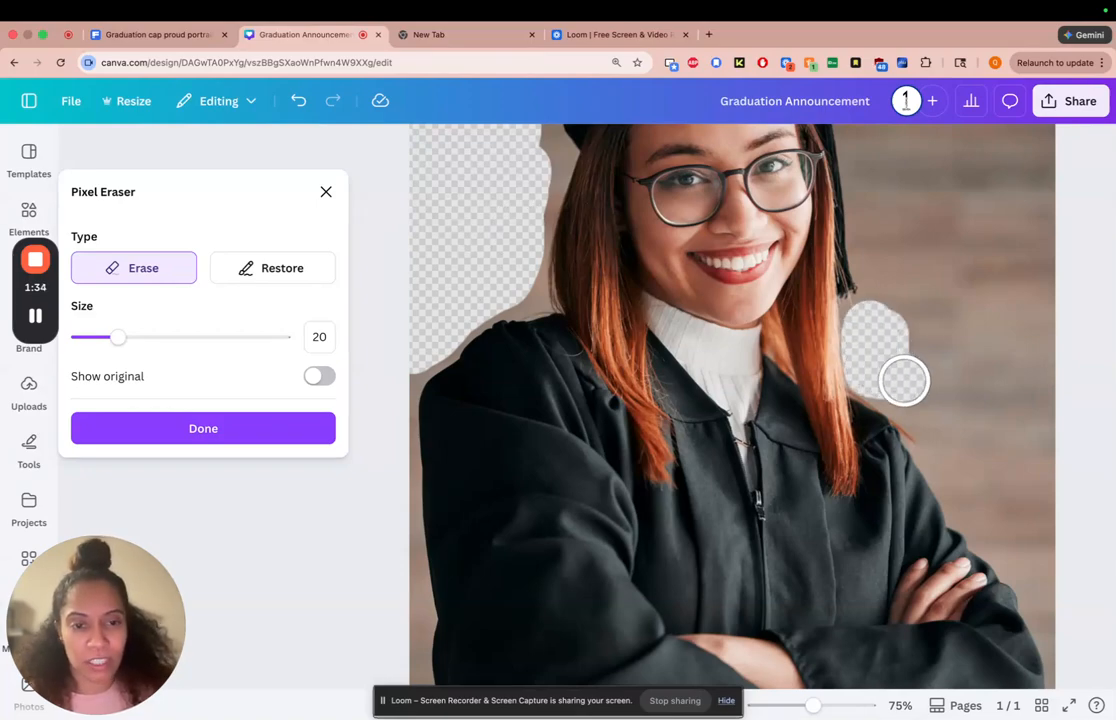
left_click(91, 338)
left_click(79, 338)
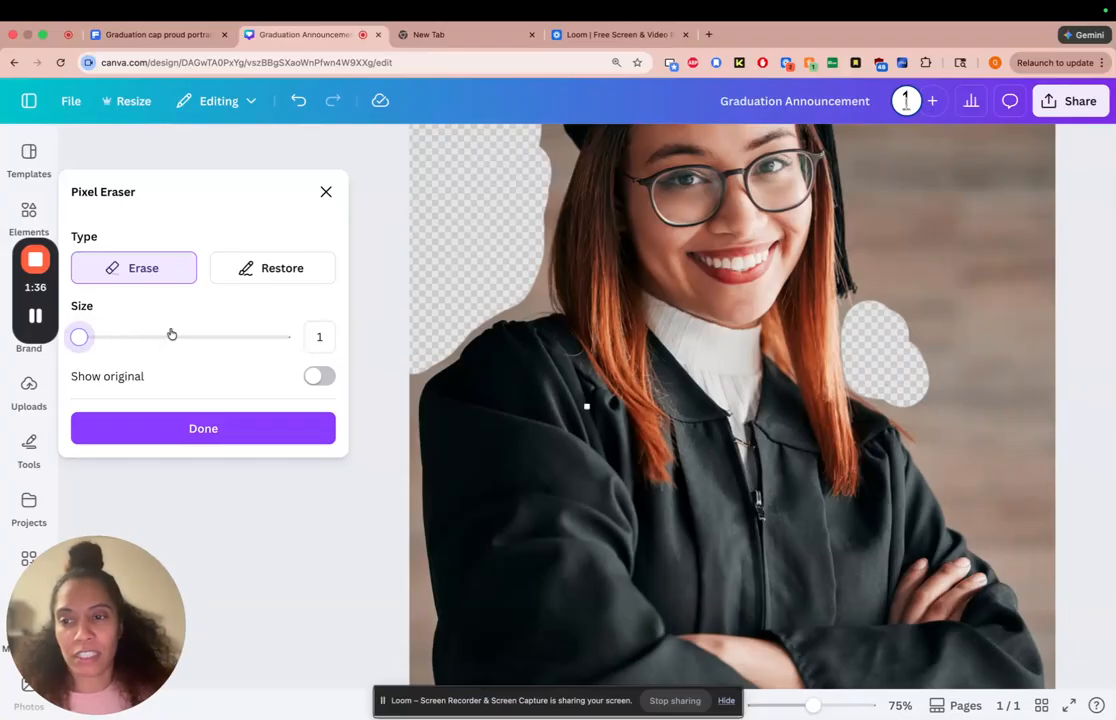
left_click(244, 425)
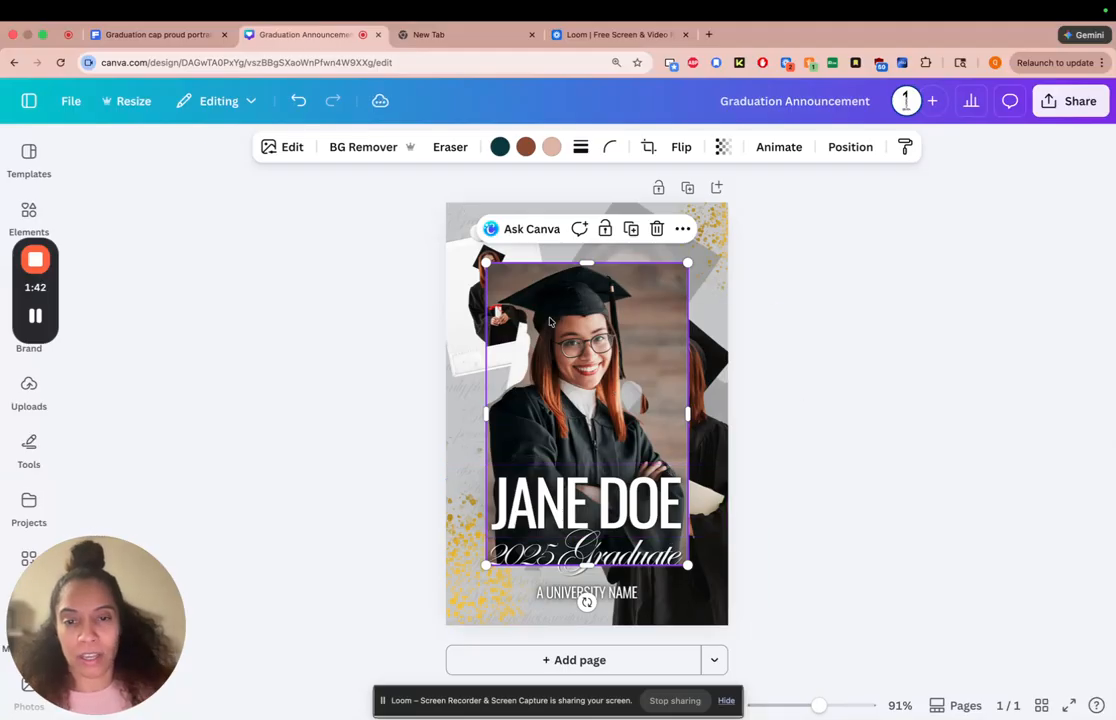
Remove the new photo's background automatically and move the cutout to the lower left of the page
left_click(364, 149)
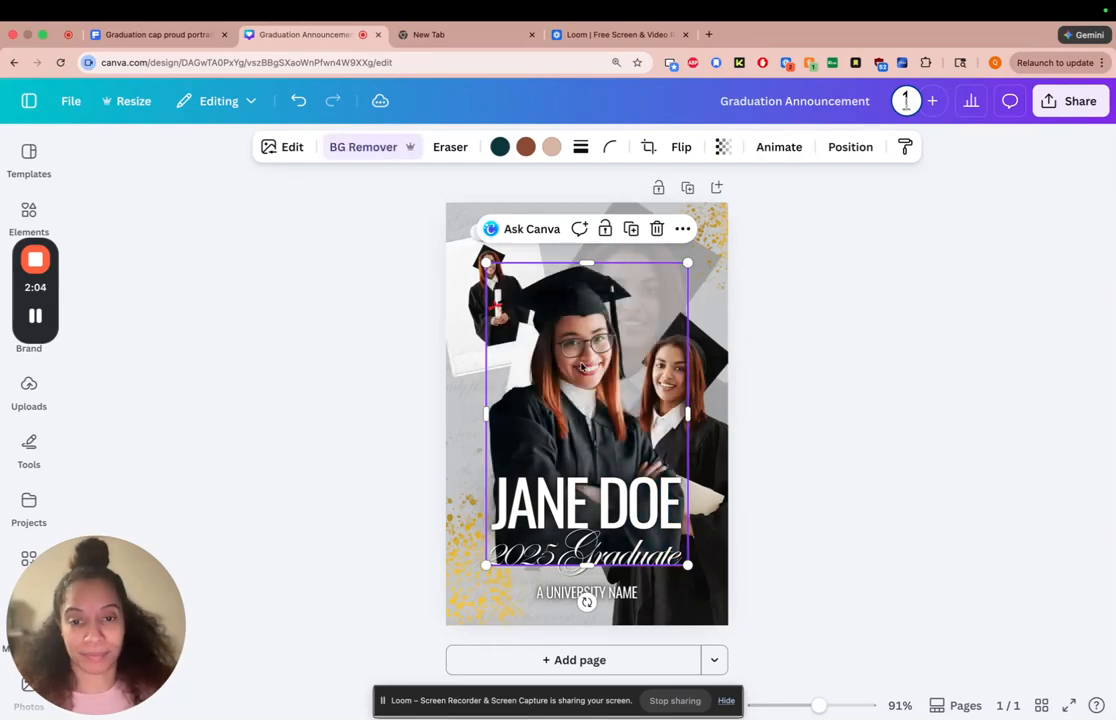
left_click_drag(552, 374, 492, 443)
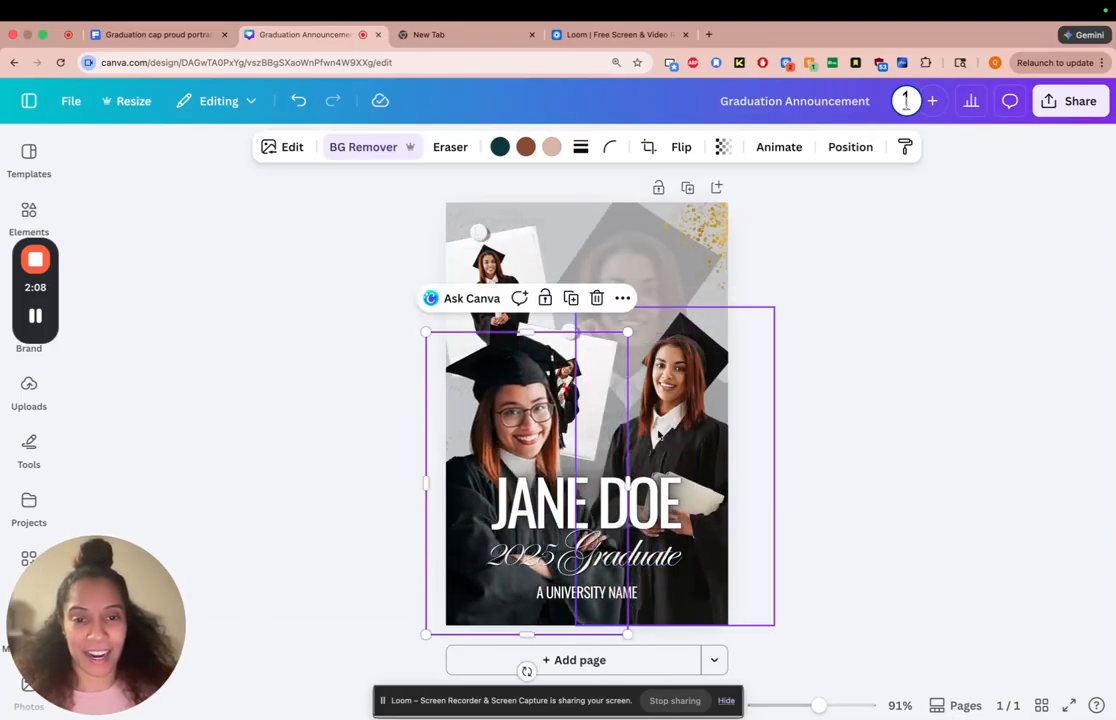
Delete the template's large graduate cutout and move the new cutout into its place at the lower right of the page
left_click(659, 435)
key("Delete")
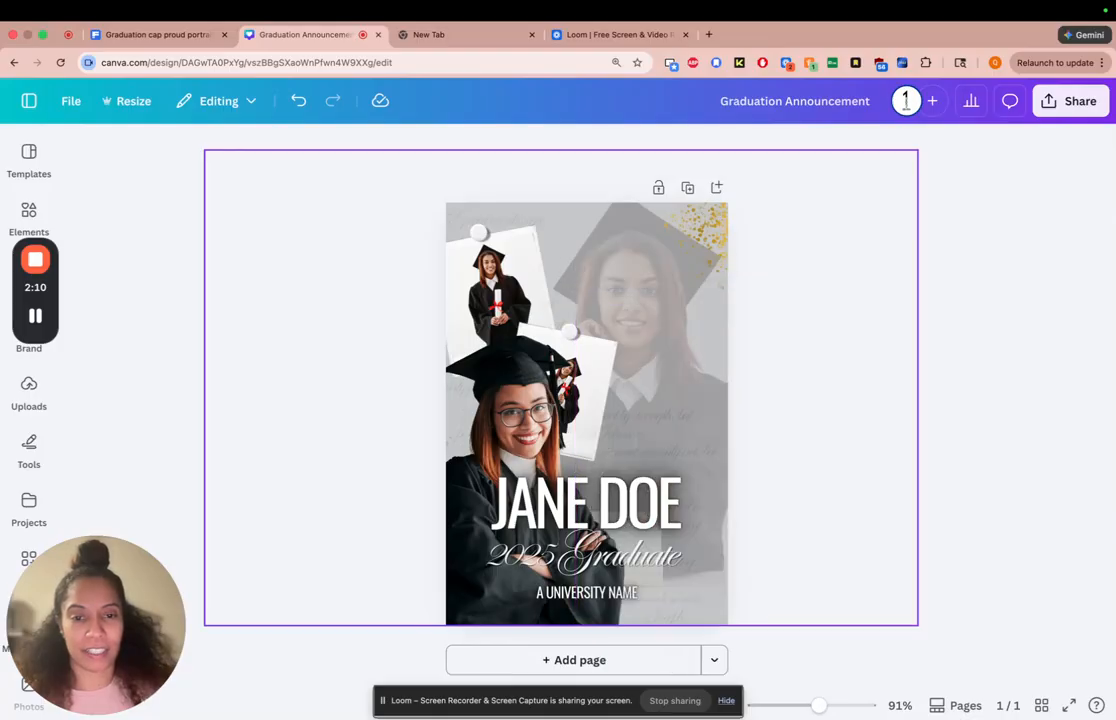
left_click(500, 495)
left_click(508, 383)
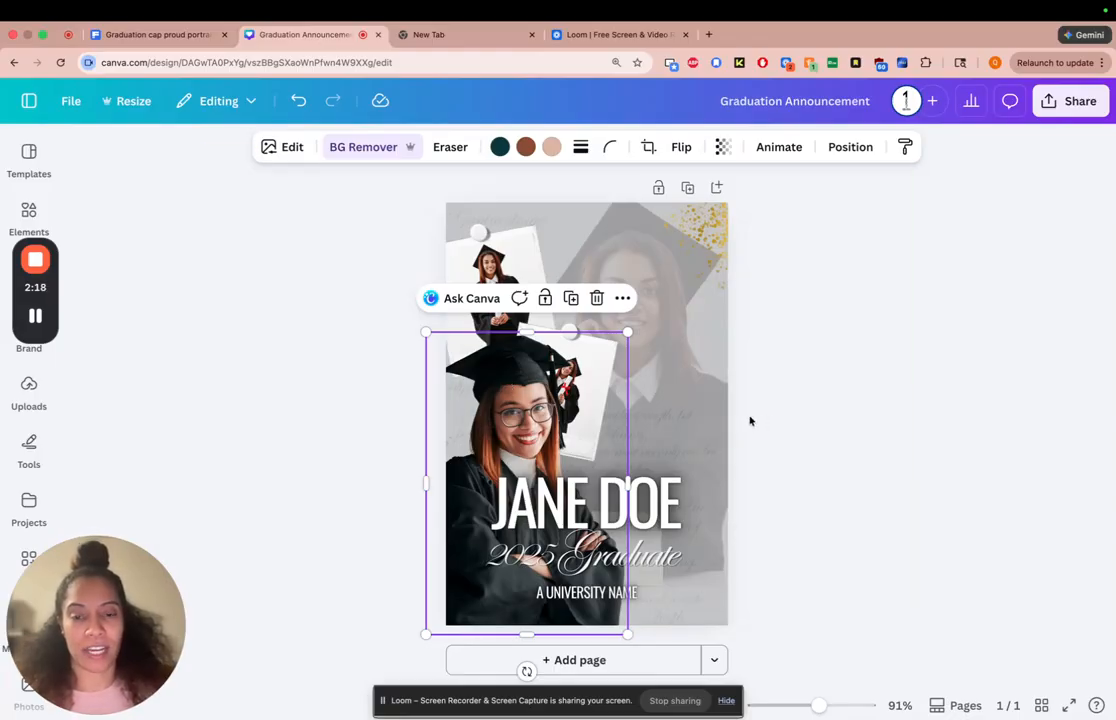
left_click_drag(522, 394, 668, 395)
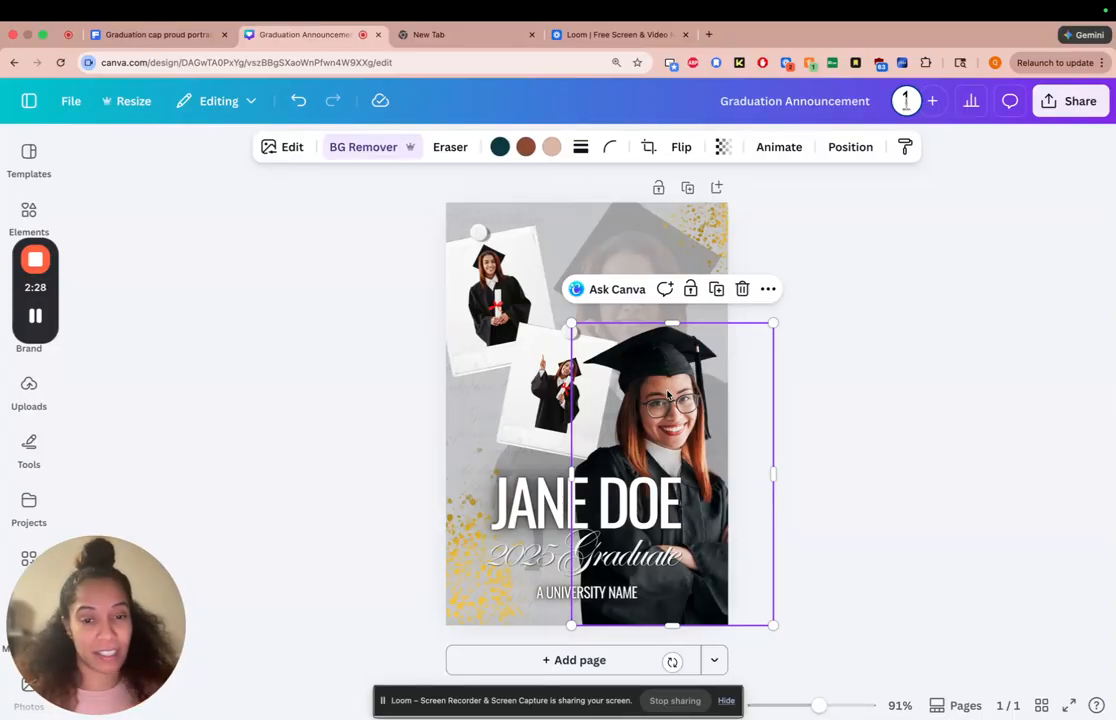
Flip the new graduate cutout horizontally and shift it slightly left to fit the lower right of the page
left_click(682, 148)
left_click(683, 190)
left_click_drag(688, 361, 659, 368)
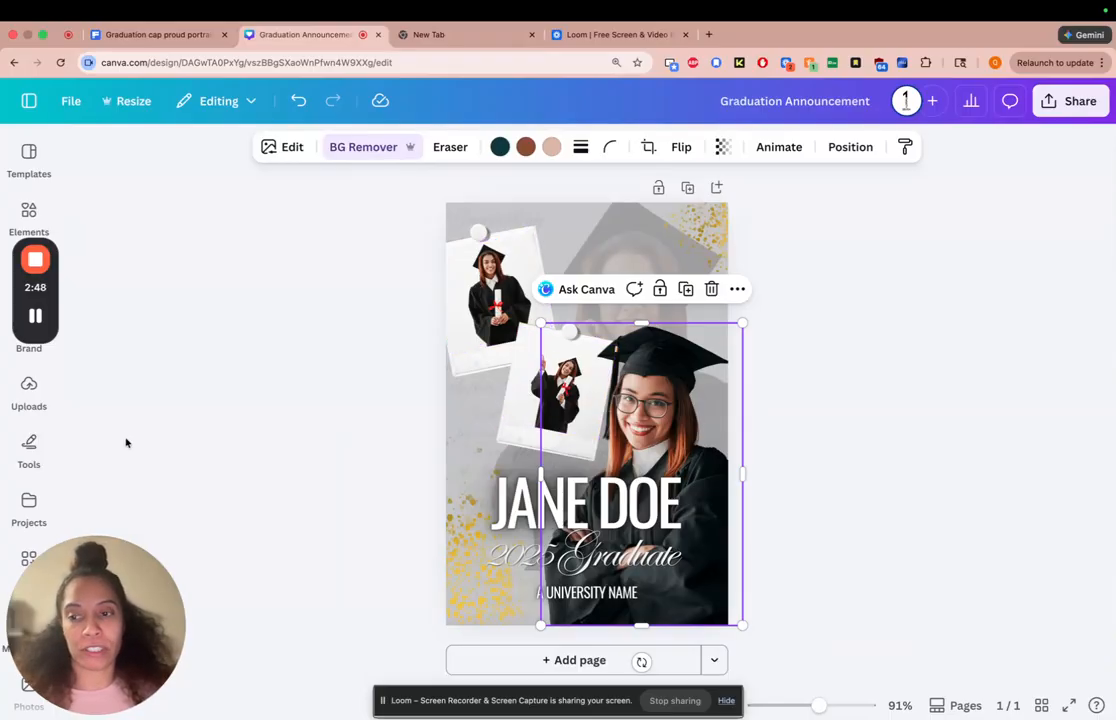
Add the uploaded graduate photo again and drop it into the upper polaroid frame
left_click(38, 401)
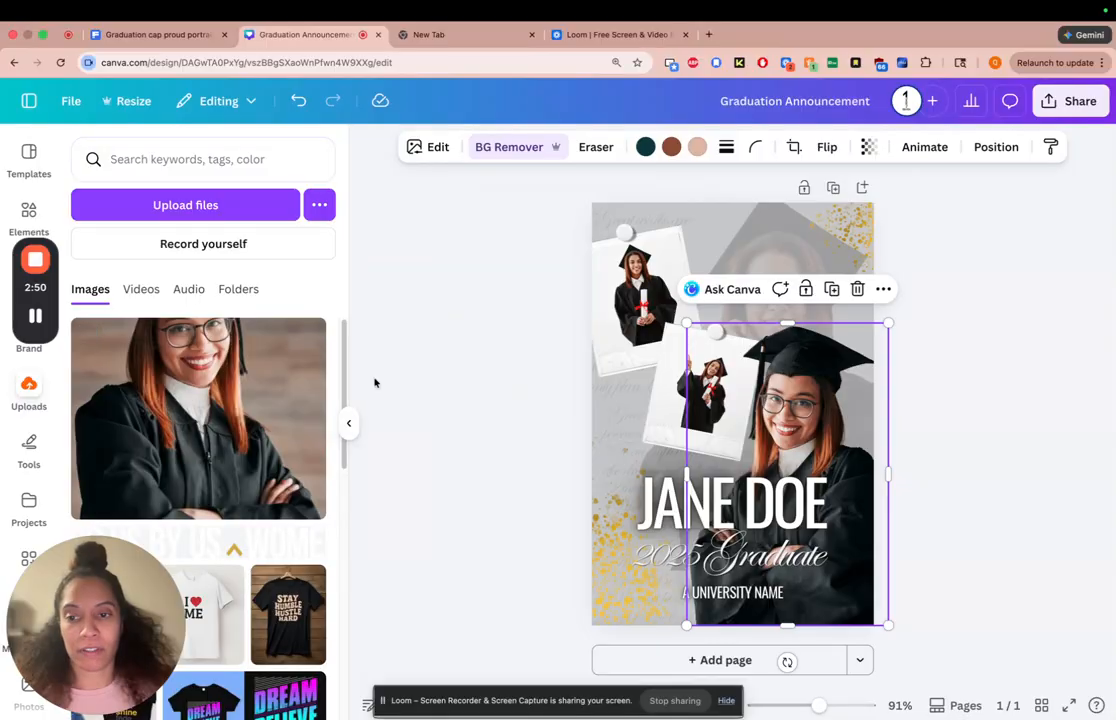
left_click(207, 404)
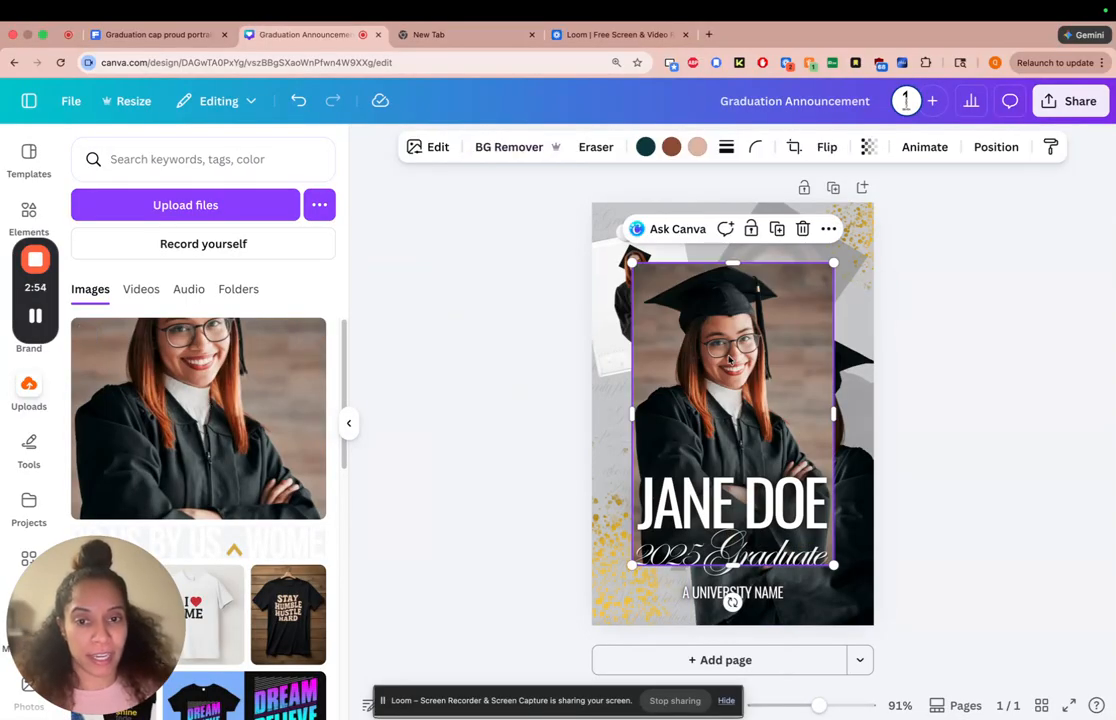
left_click(480, 385)
left_click_drag(743, 357, 651, 304)
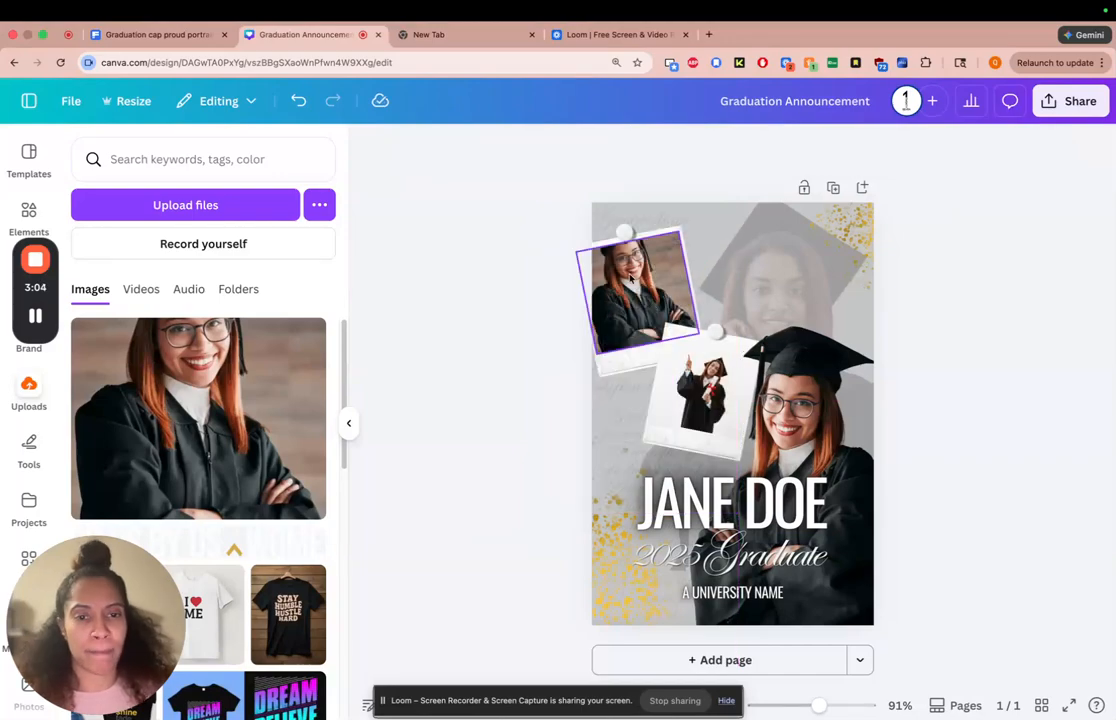
Shift the photo down within the upper polaroid's crop so the graduate's whole cap fits in the frame
left_click(630, 280)
double_click(629, 274)
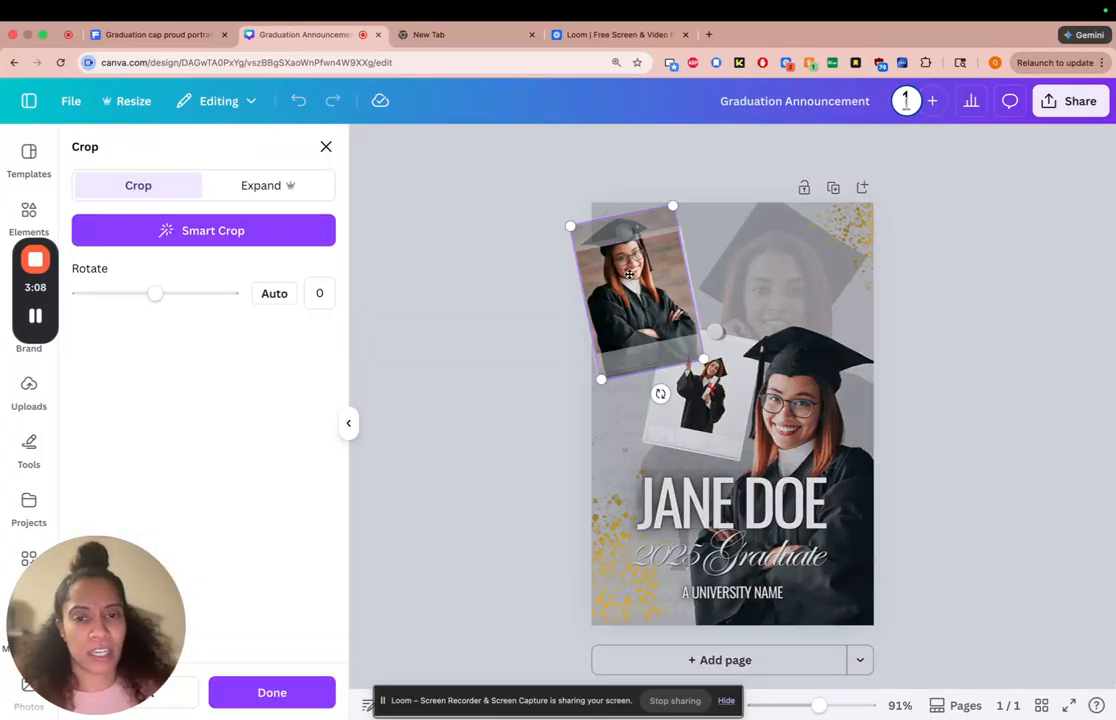
left_click_drag(629, 274, 638, 318)
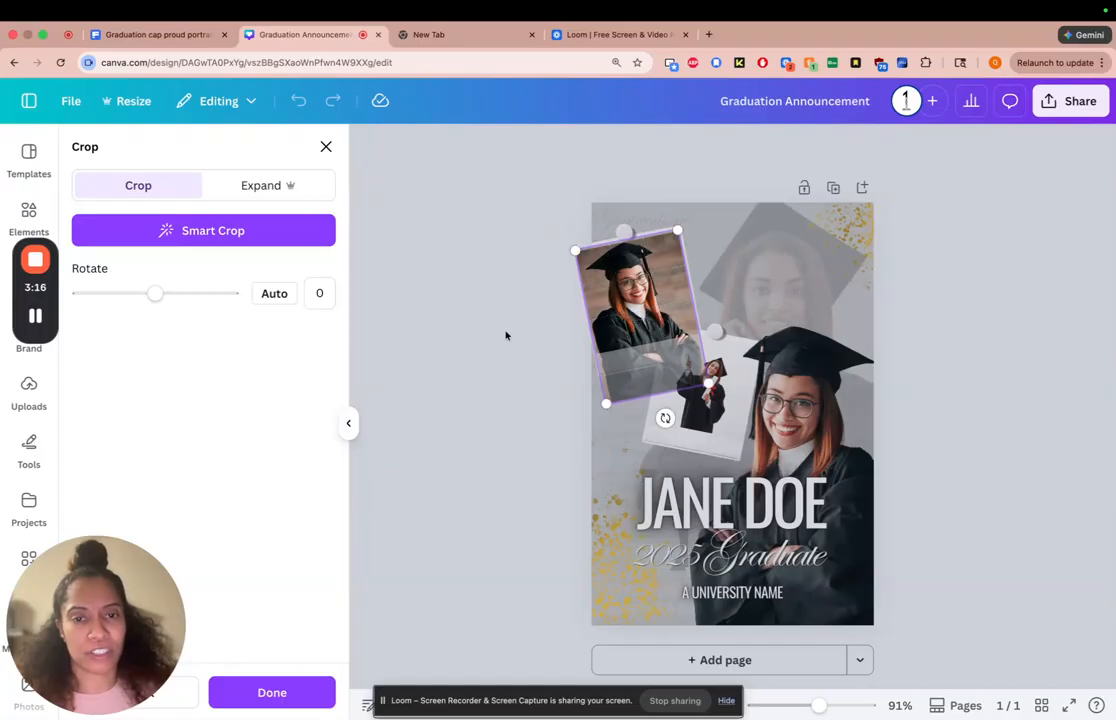
left_click(443, 294)
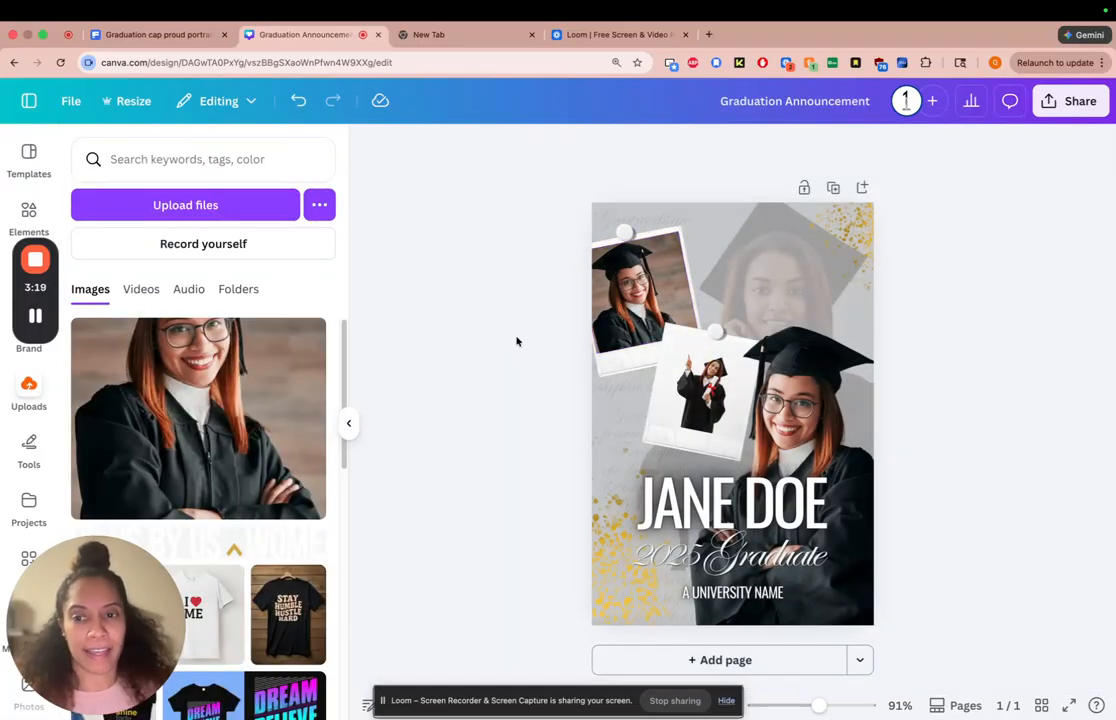
Add another copy of the uploaded graduate photo and place it in the lower polaroid frame
left_click(266, 411)
left_click(349, 423)
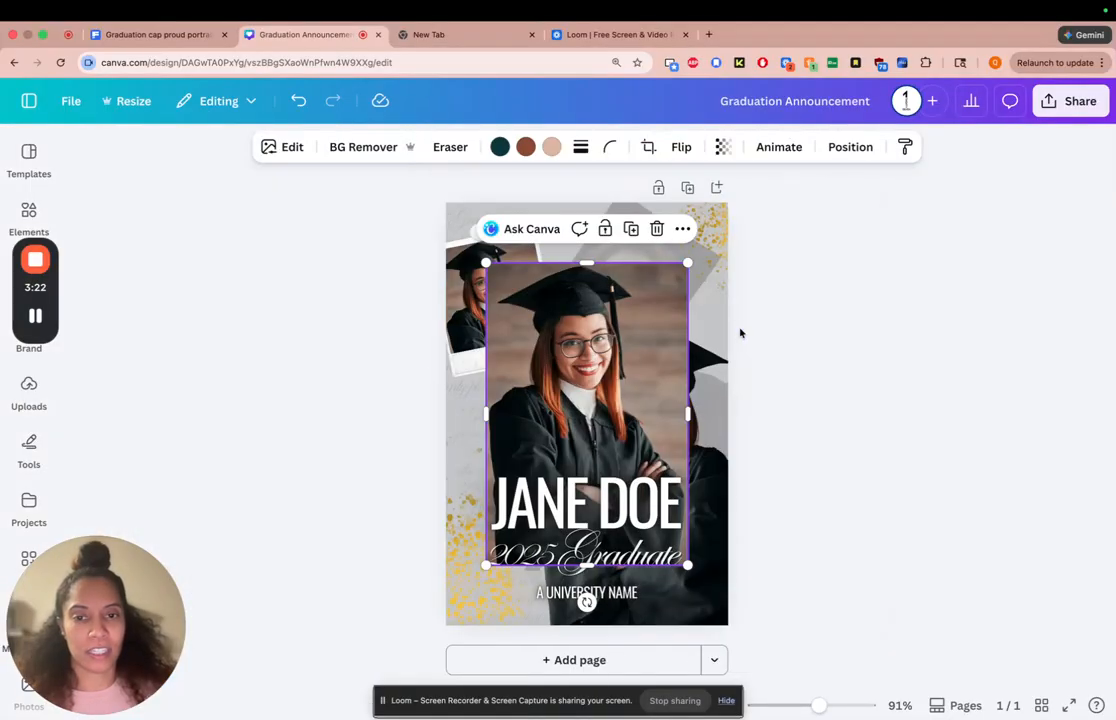
left_click_drag(550, 312, 530, 378)
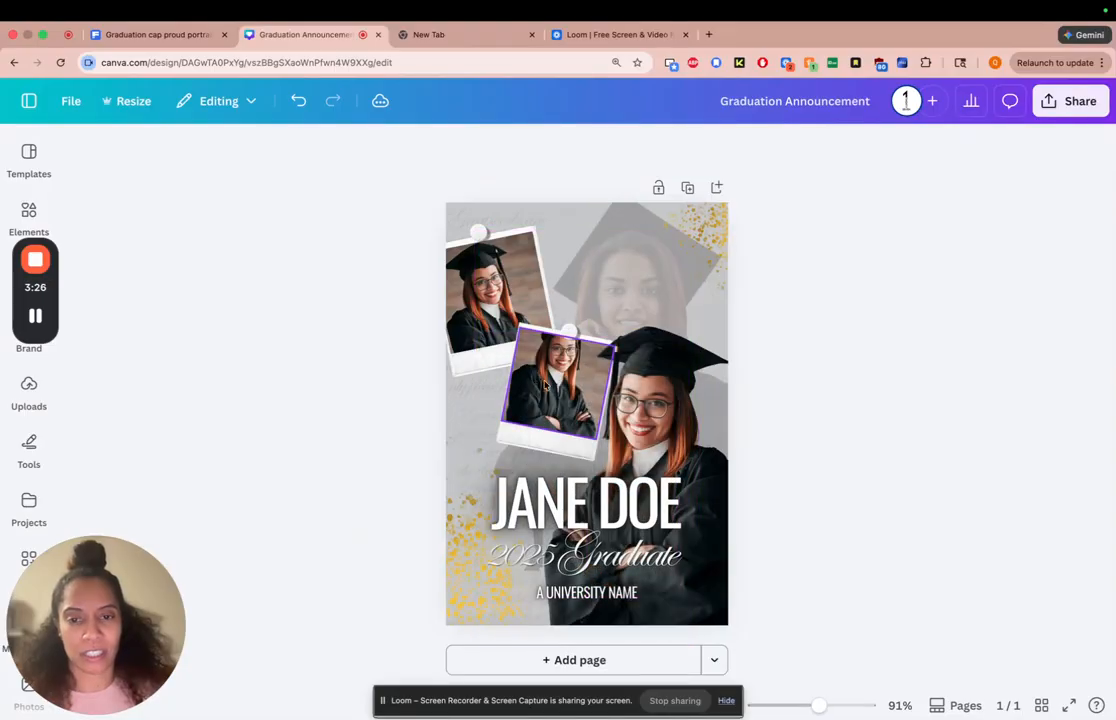
Move the photo down within the lower polaroid's crop to bring the graduate's cap into the frame, and apply the crop
double_click(525, 372)
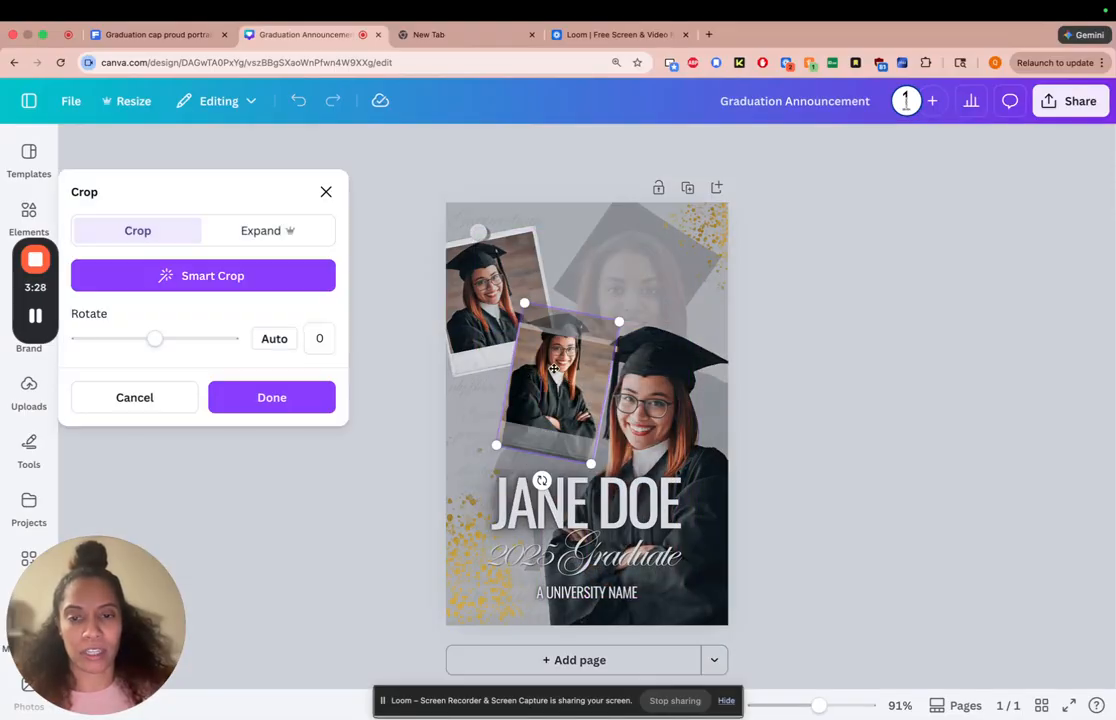
left_click_drag(553, 369, 551, 376)
left_click_drag(551, 385, 548, 396)
left_click(272, 398)
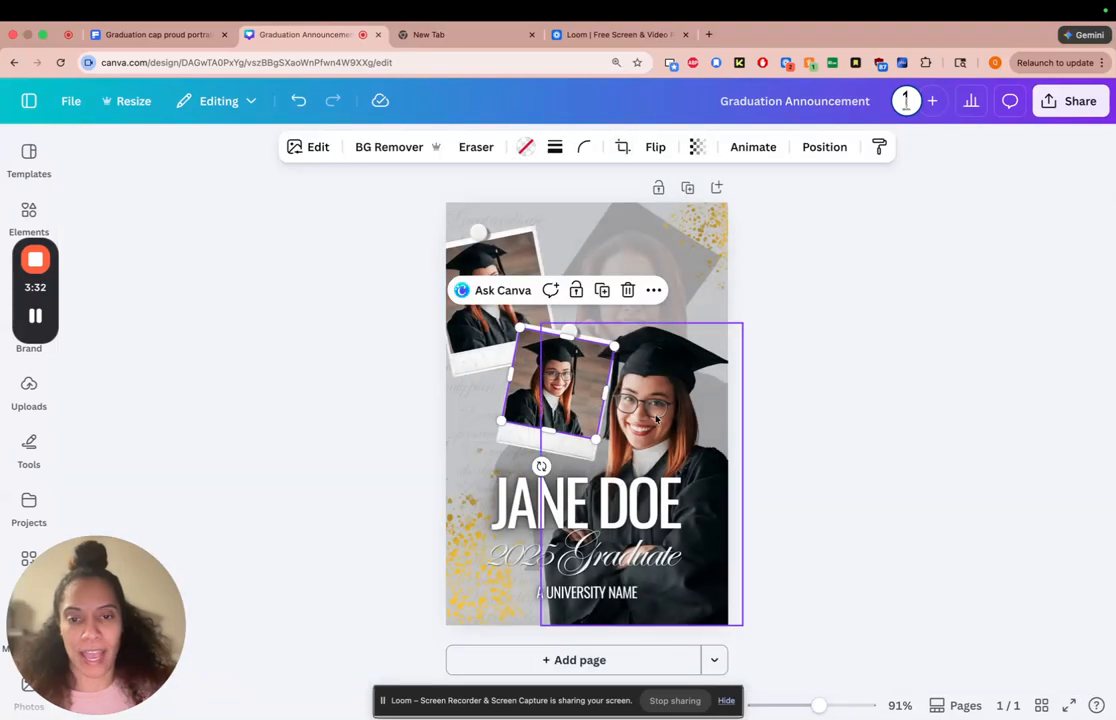
left_click(847, 349)
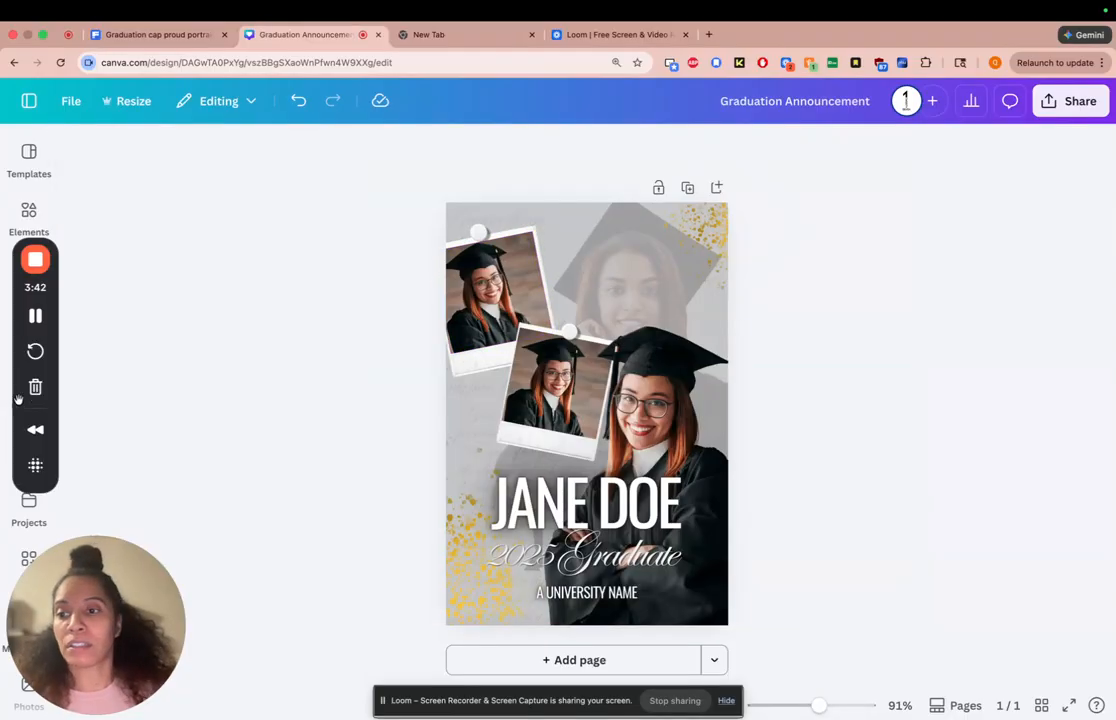
Place one more copy of the uploaded graduate photo on the page for the faded background portrait
left_click(29, 395)
left_click(198, 418)
left_click(481, 314)
left_click(348, 423)
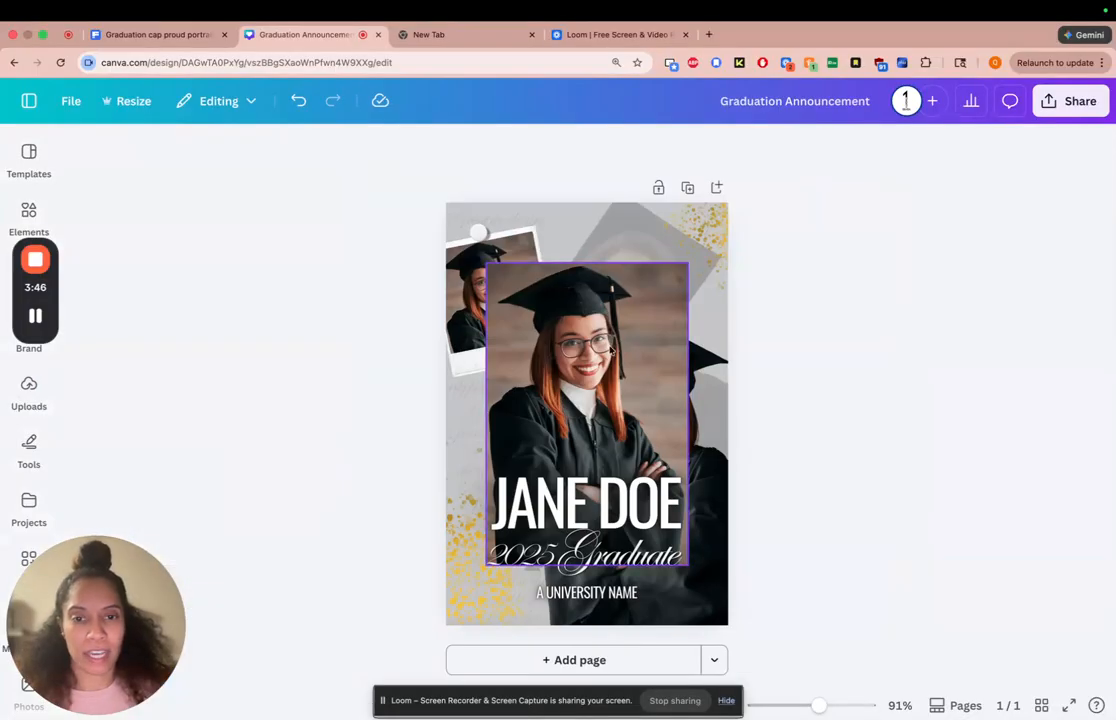
Show the layer list for the newly added photo and move that photo to the lower left, clear of the faded portrait
left_click(616, 222)
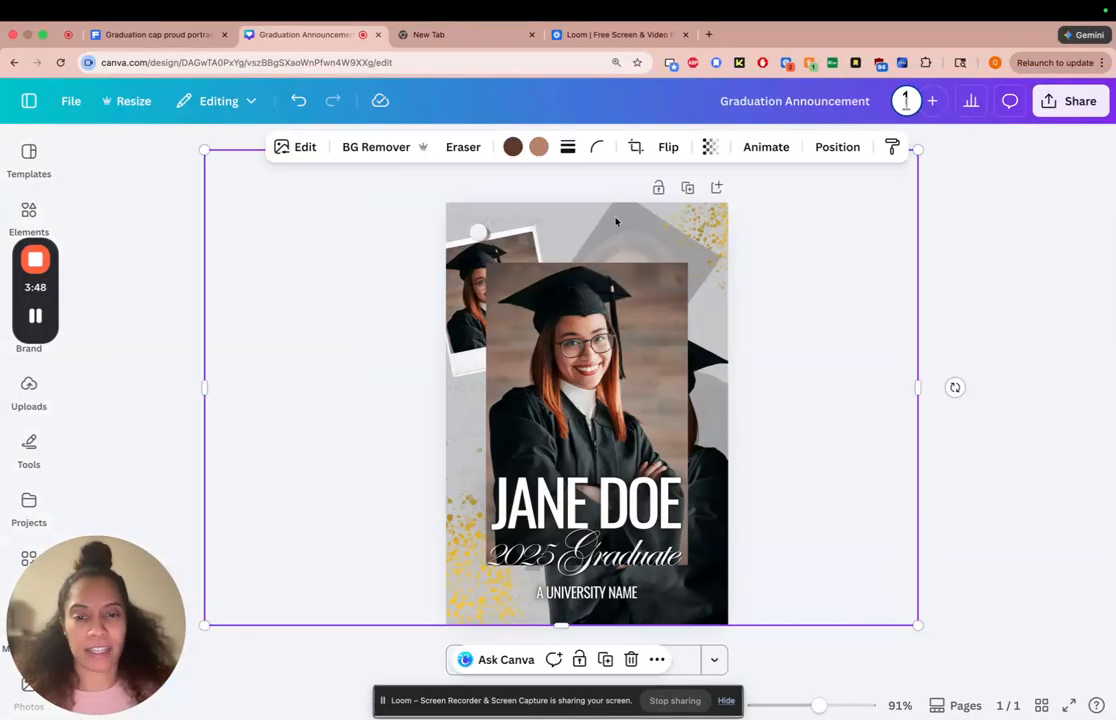
left_click(619, 330)
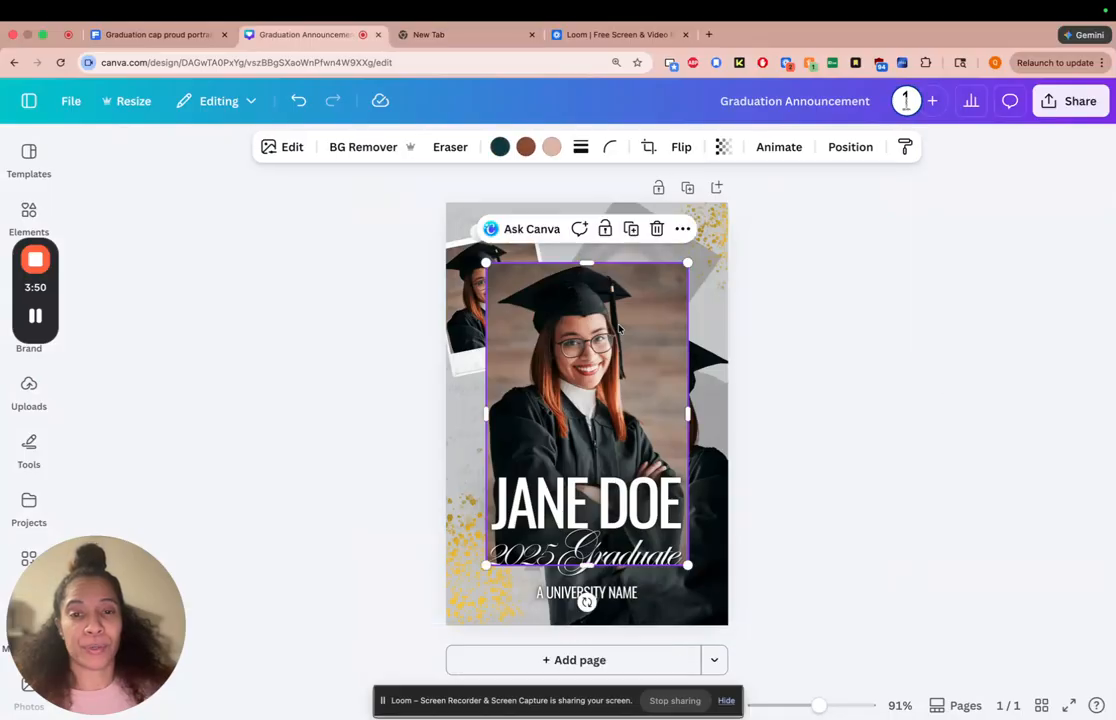
left_click(681, 231)
mouse_move(747, 443)
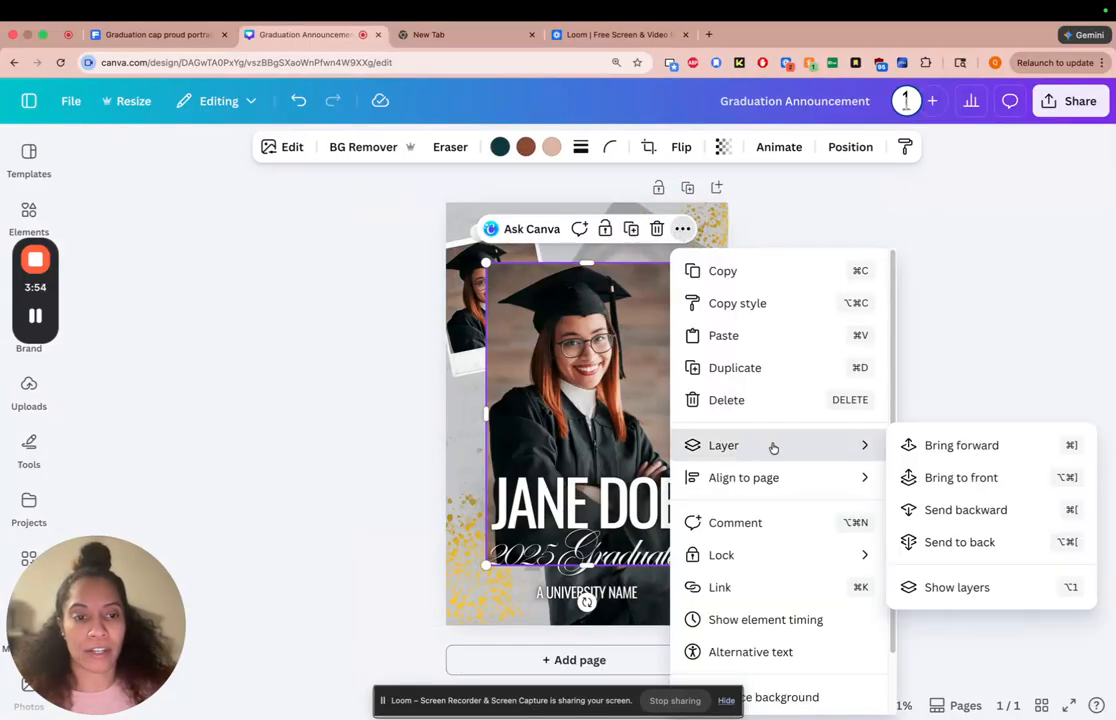
left_click(960, 588)
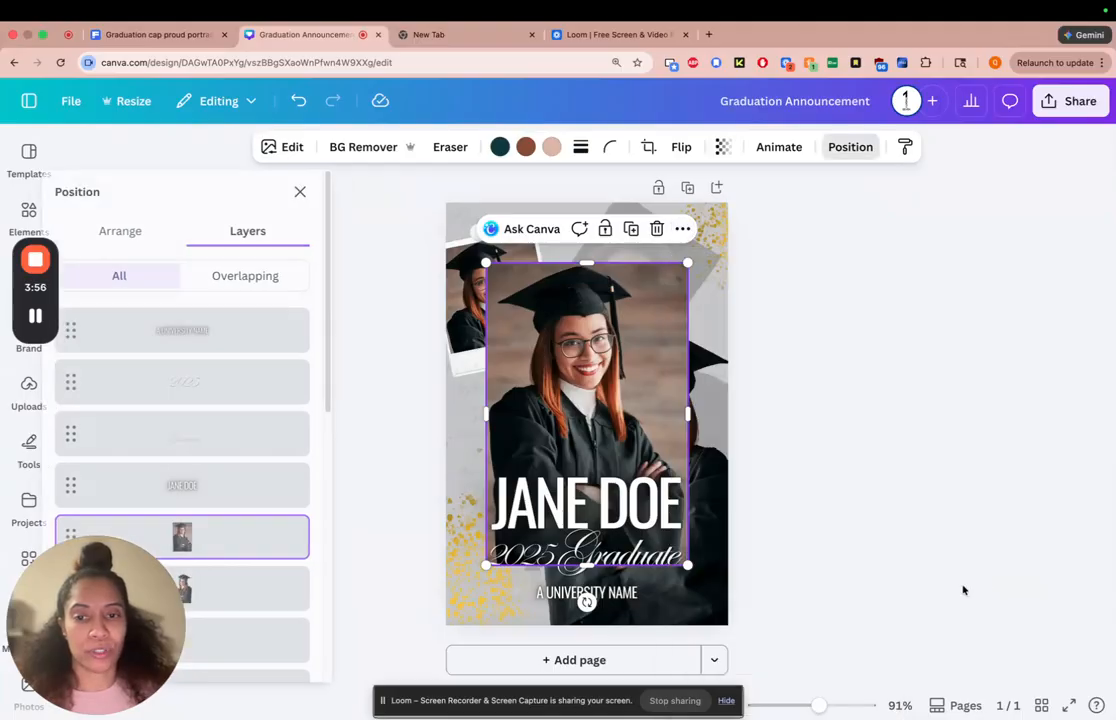
left_click_drag(341, 398, 354, 685)
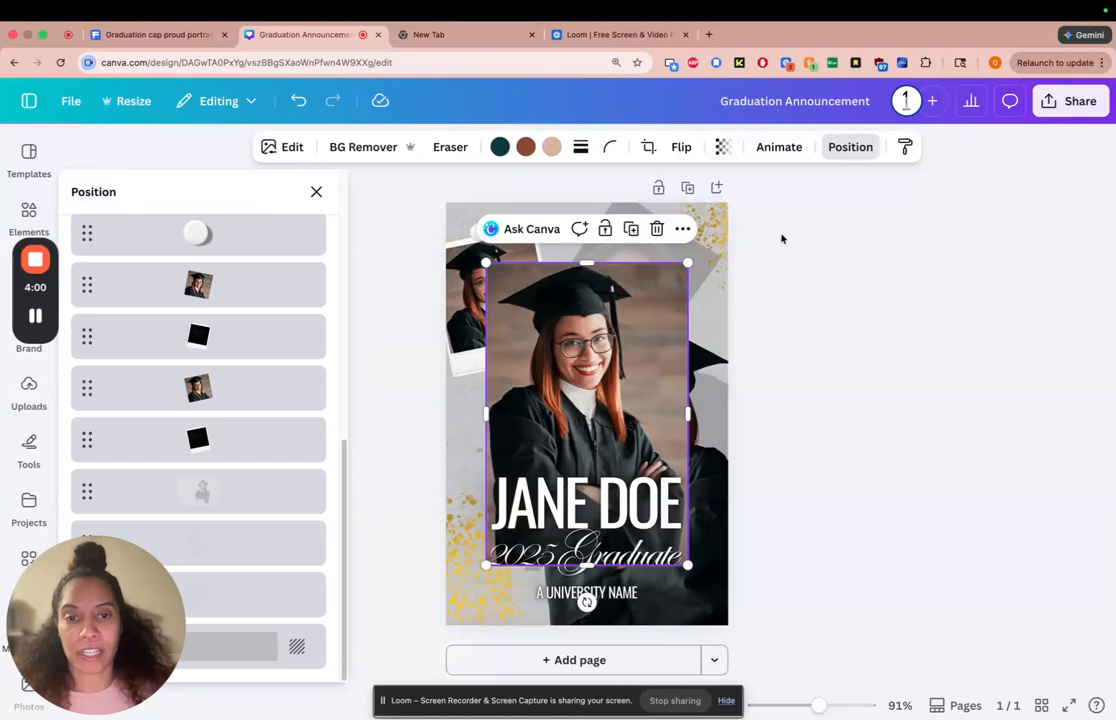
left_click_drag(629, 333, 561, 440)
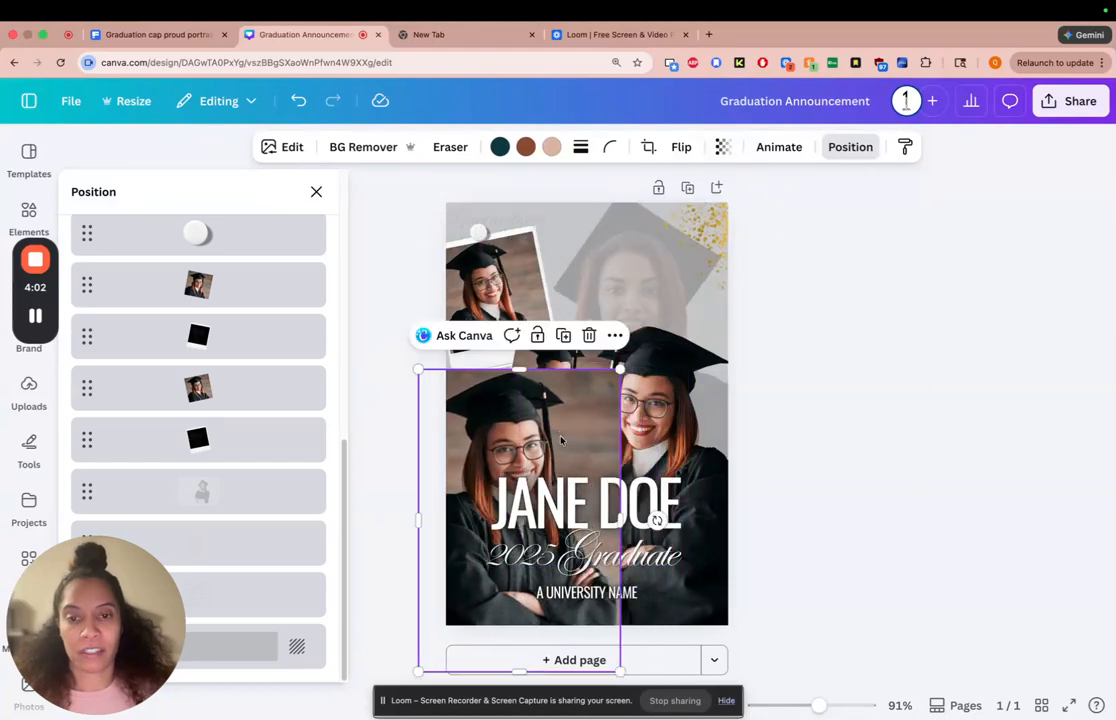
Move the new photo's layer down the stack to just above the old faded portrait, behind the polaroids, text and cutout
left_click(222, 503)
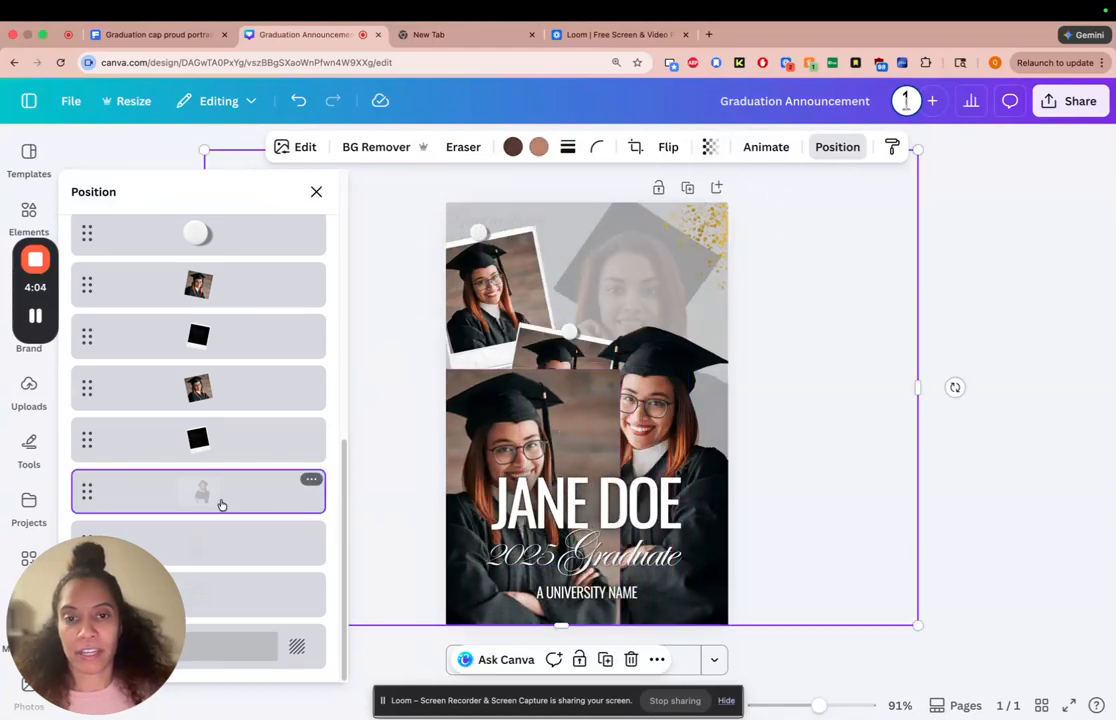
left_click(487, 413)
scroll(305, 330, "up", 3)
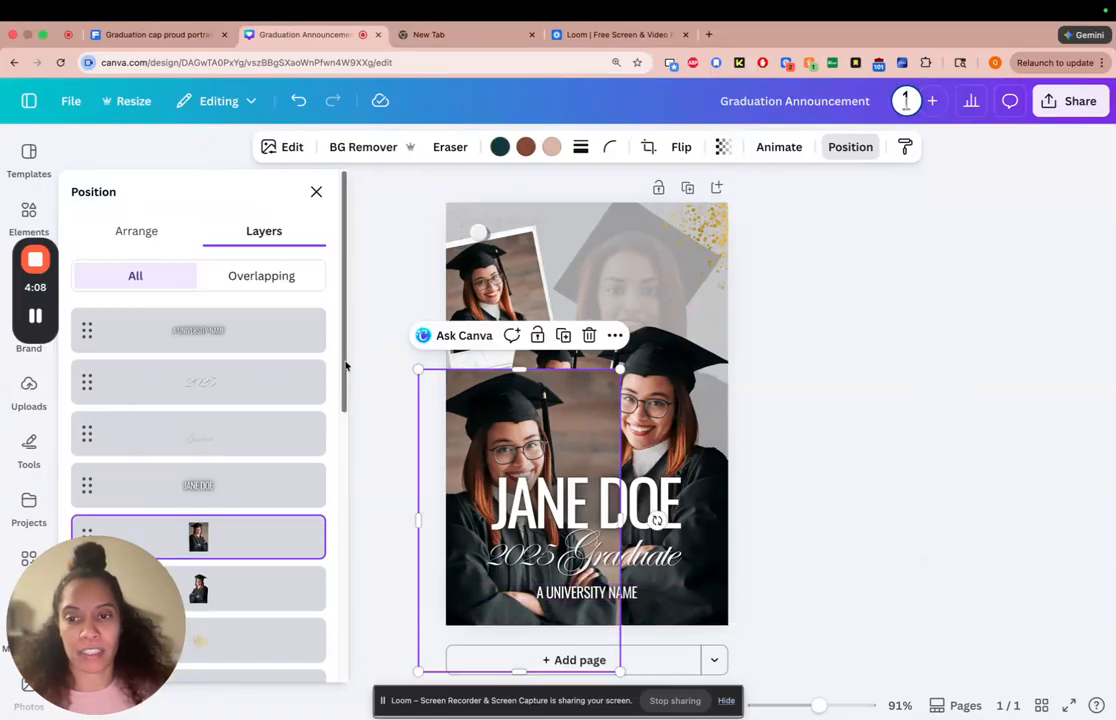
scroll(346, 366, "down", 5)
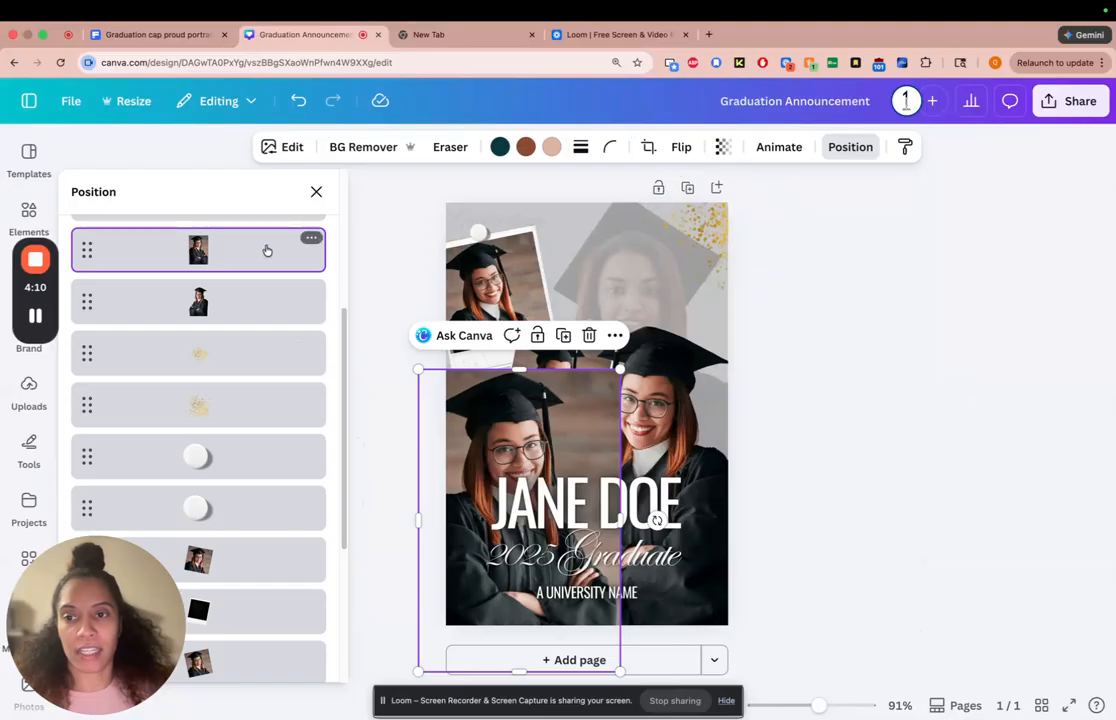
left_click_drag(276, 251, 322, 470)
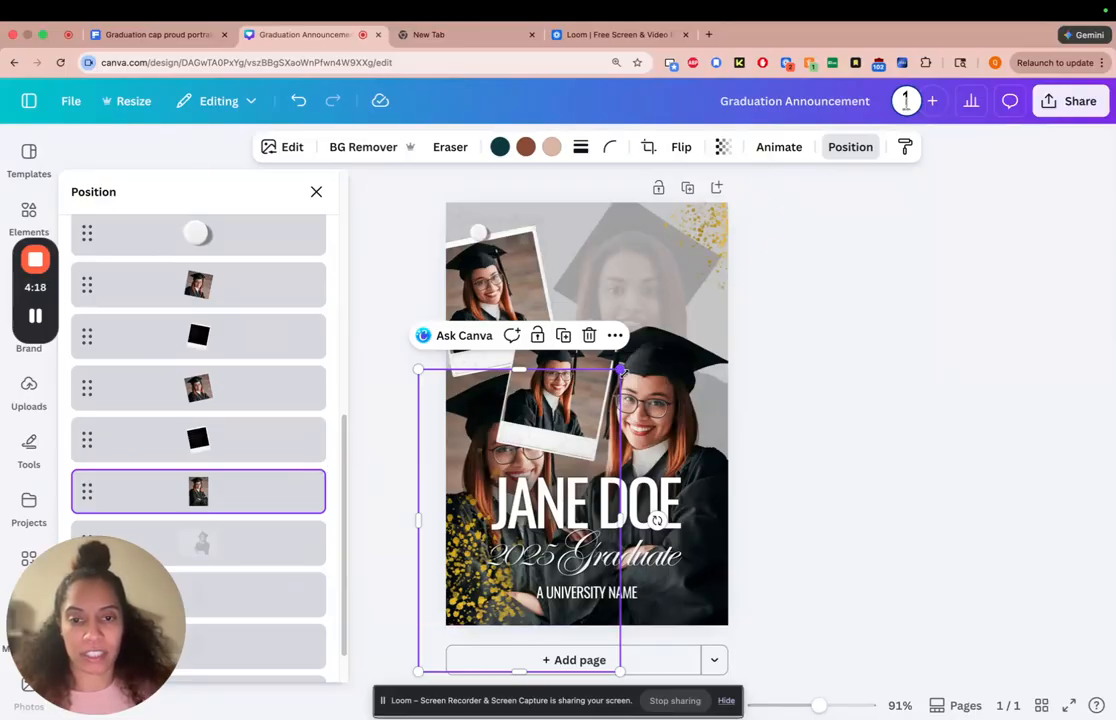
Enlarge and reposition the new photo to cover the page behind the polaroids, and delete the old faded portrait
left_click_drag(621, 370, 755, 168)
left_click_drag(624, 296, 648, 268)
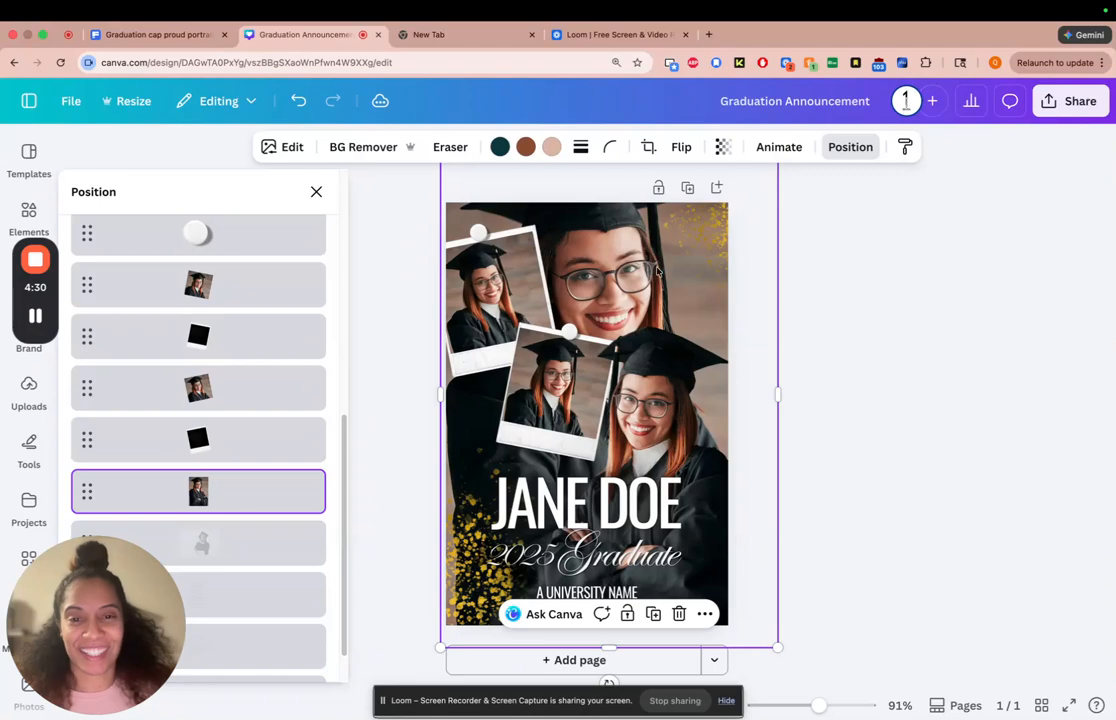
left_click(263, 541)
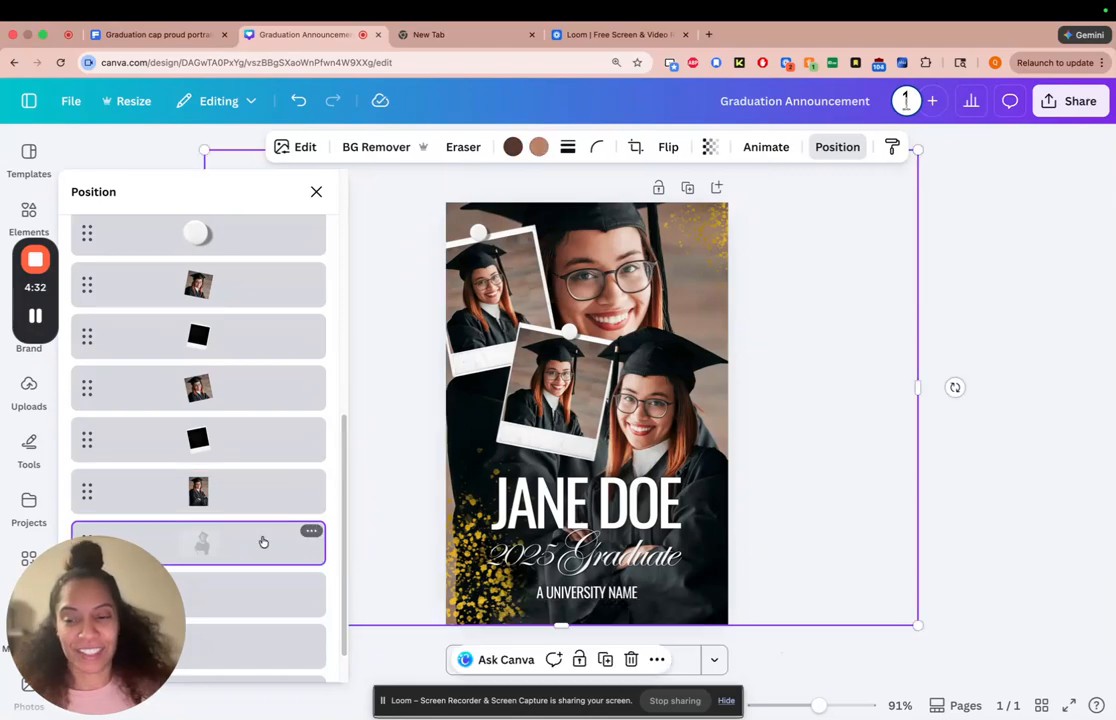
key("Delete")
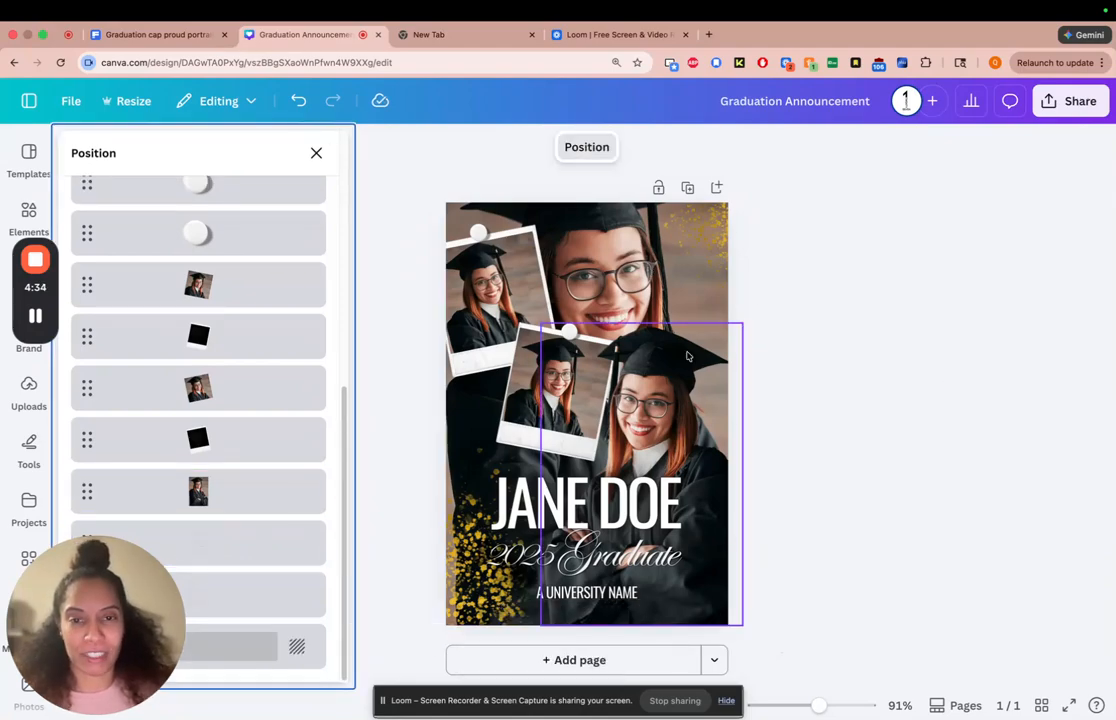
Fade the enlarged background photo by setting its transparency to 11
left_click(567, 345)
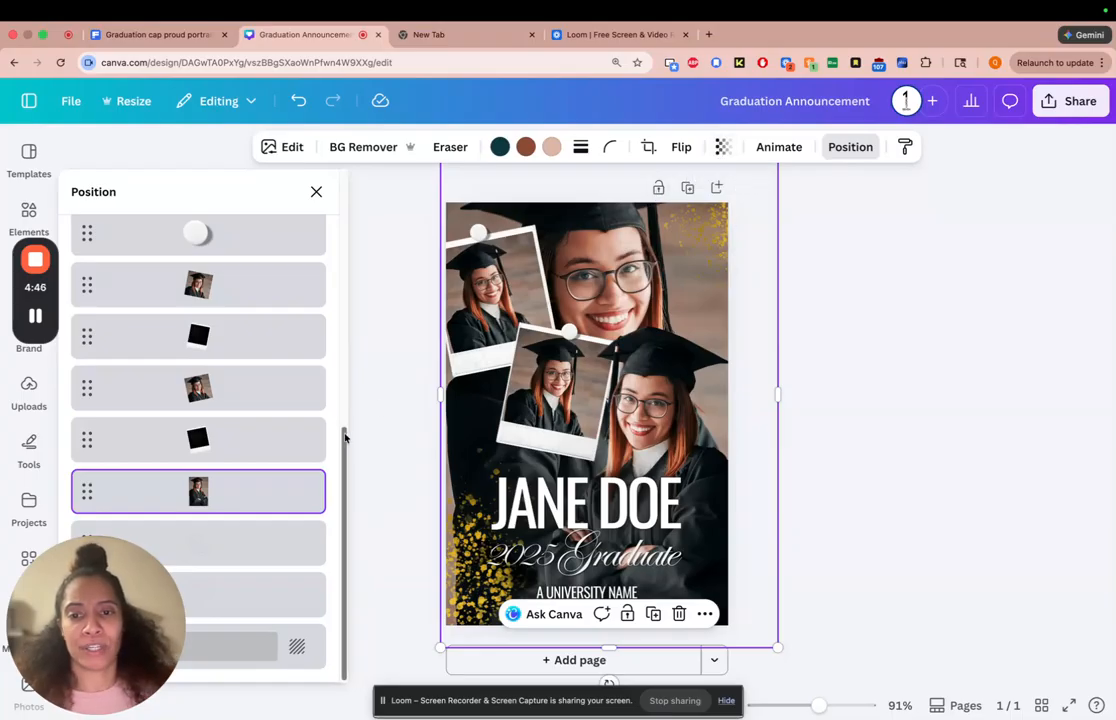
left_click(726, 149)
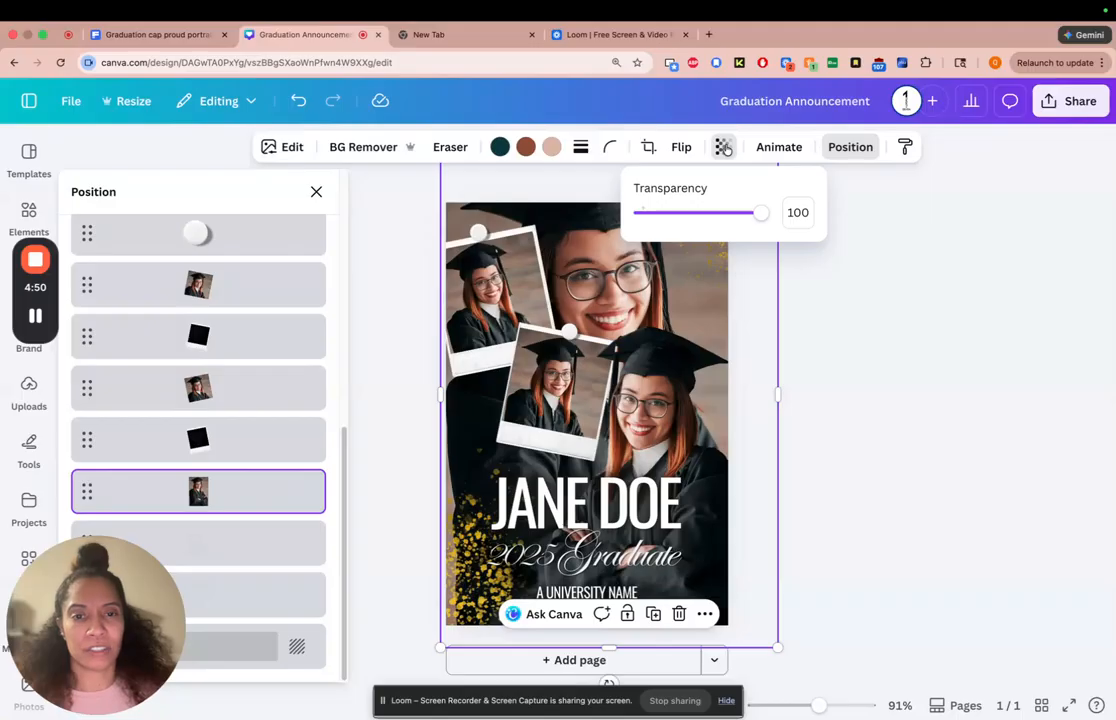
left_click(686, 213)
left_click_drag(686, 214, 679, 216)
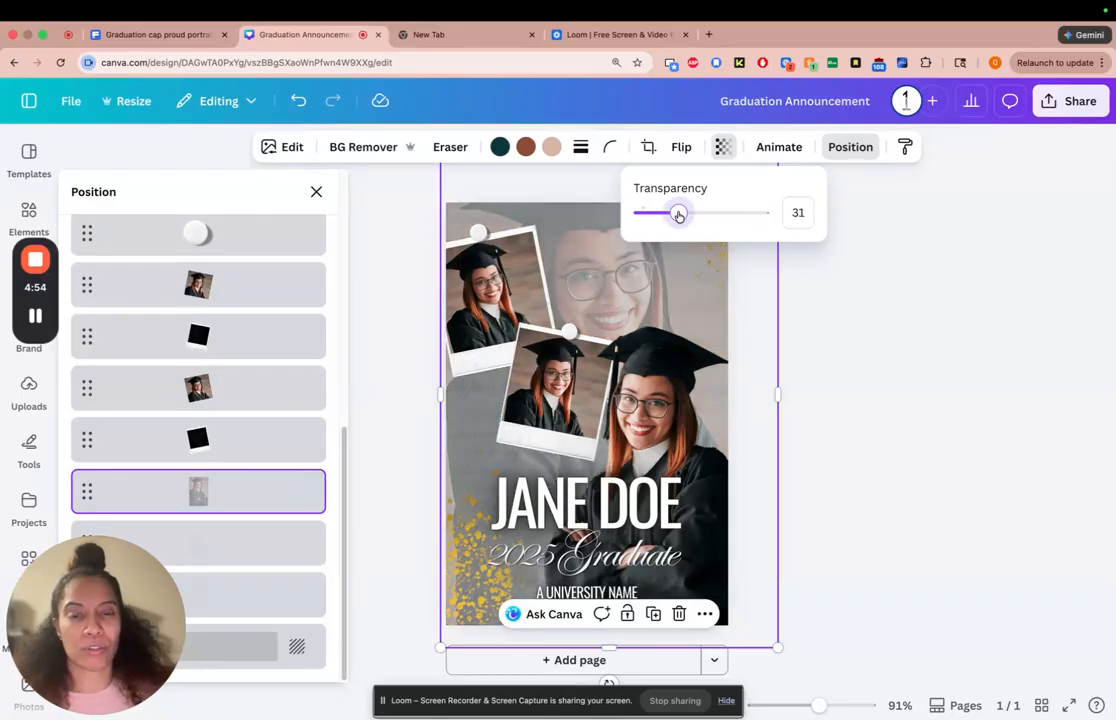
left_click_drag(679, 216, 669, 217)
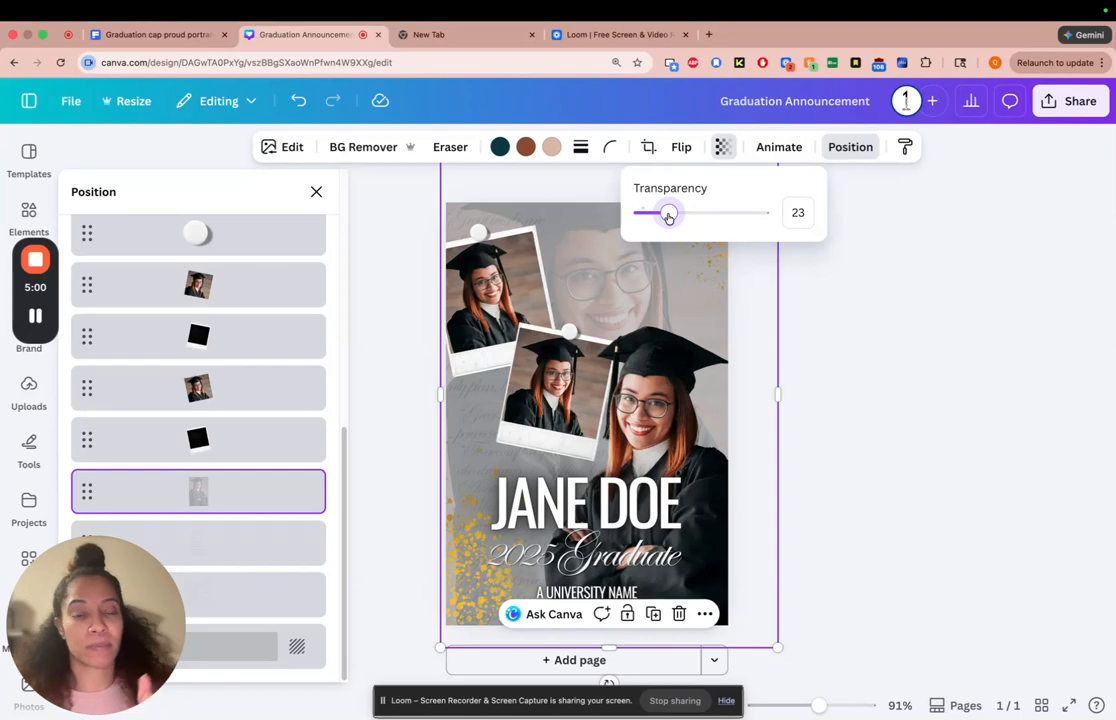
left_click_drag(669, 217, 705, 221)
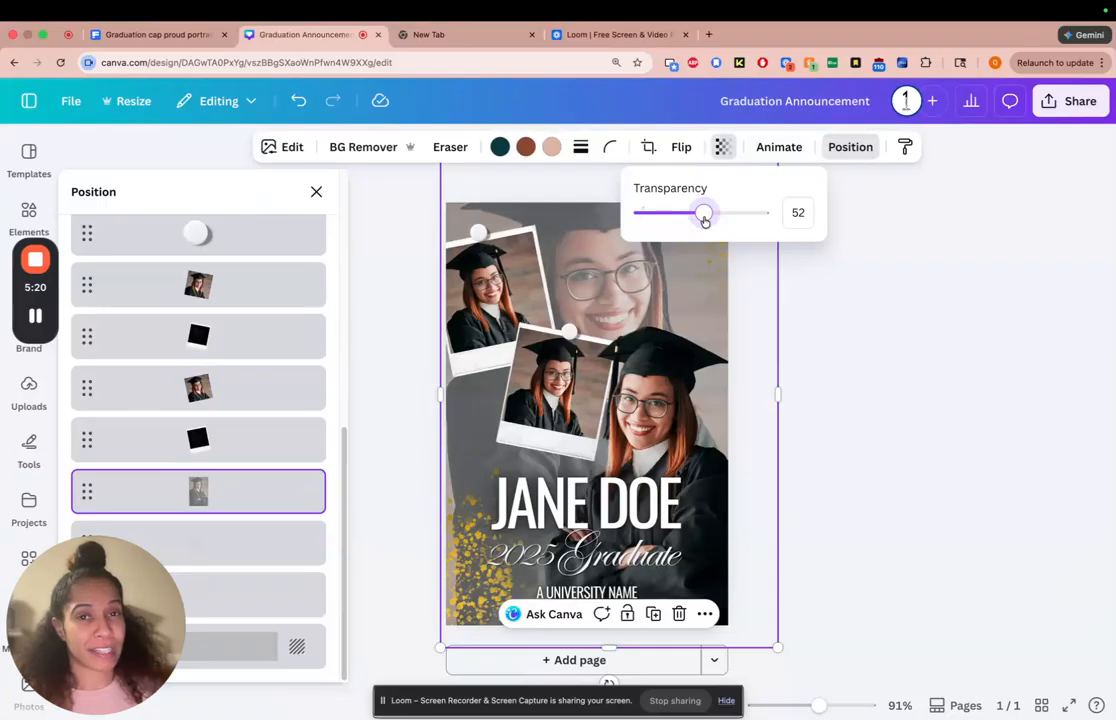
left_click_drag(704, 220, 656, 231)
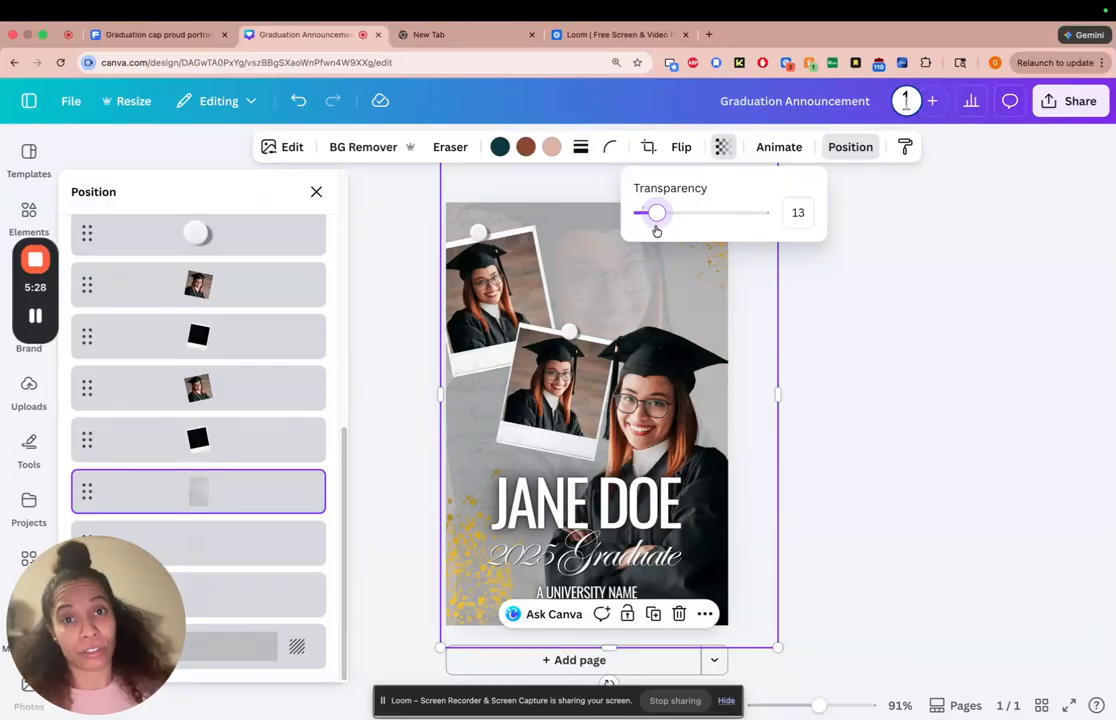
left_click_drag(656, 231, 654, 231)
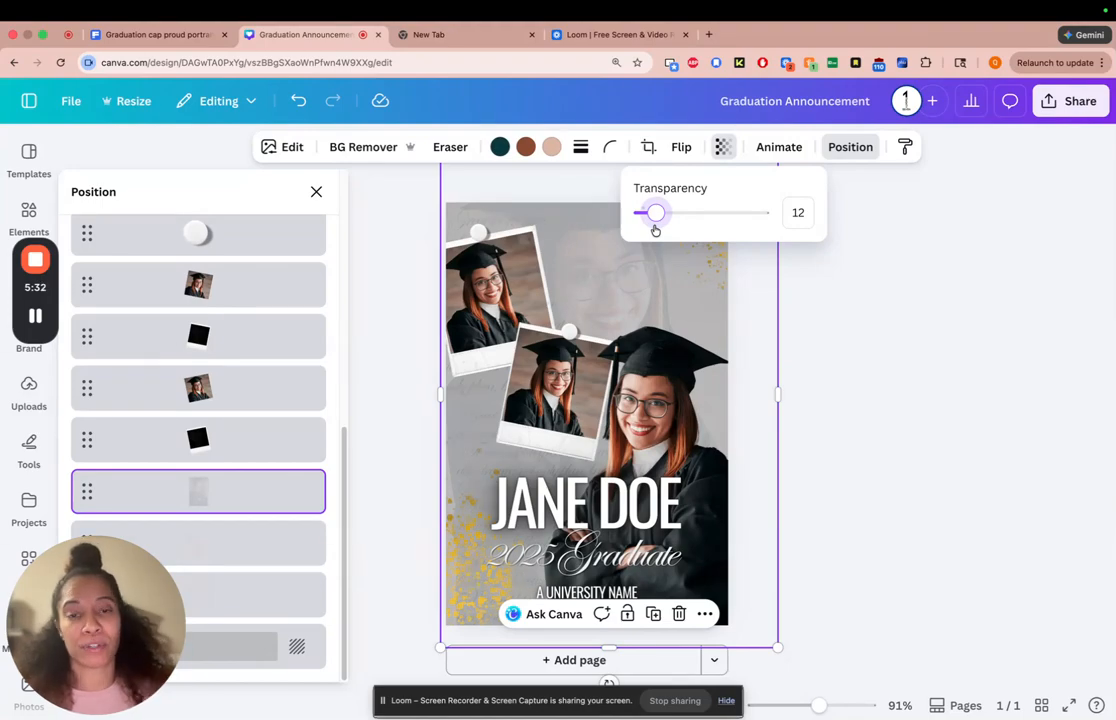
left_click_drag(657, 216, 655, 217)
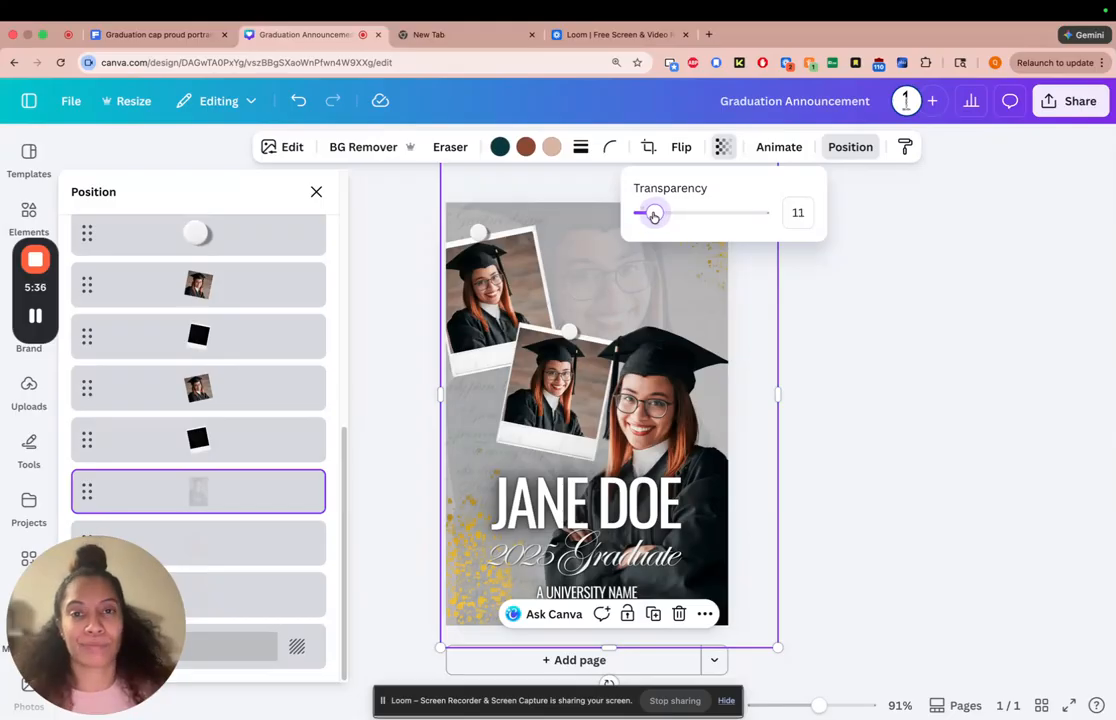
left_click(853, 305)
left_click(883, 313)
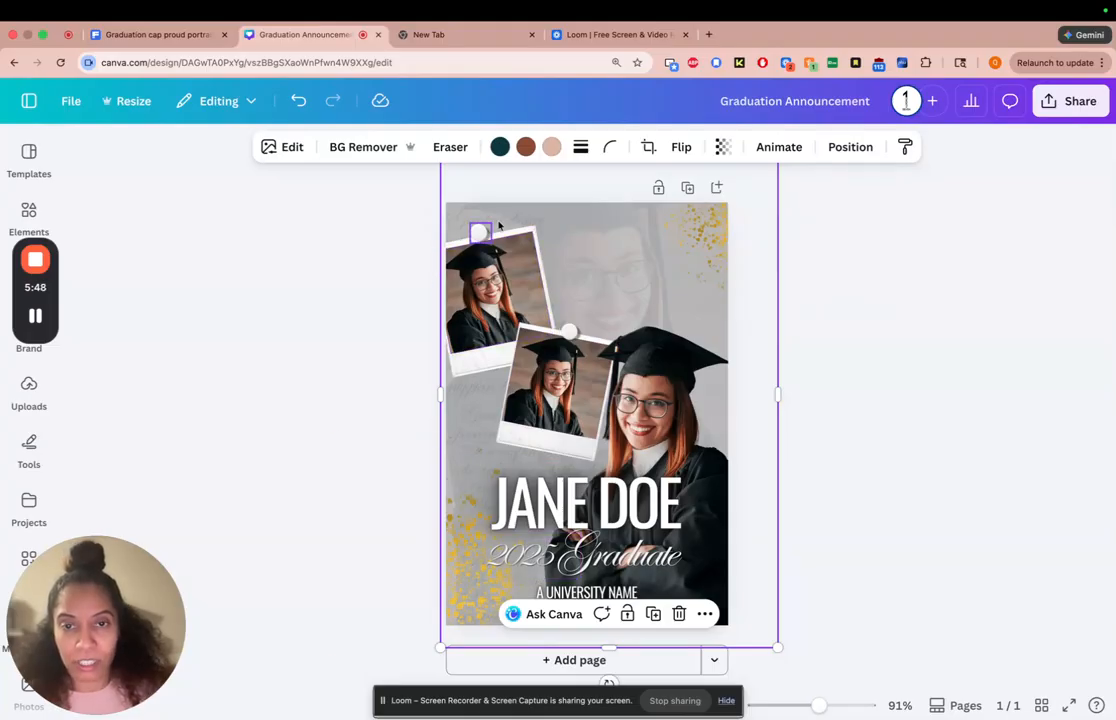
Show the page's layers and select the faint script text layer directly beneath the background photo
left_click(703, 615)
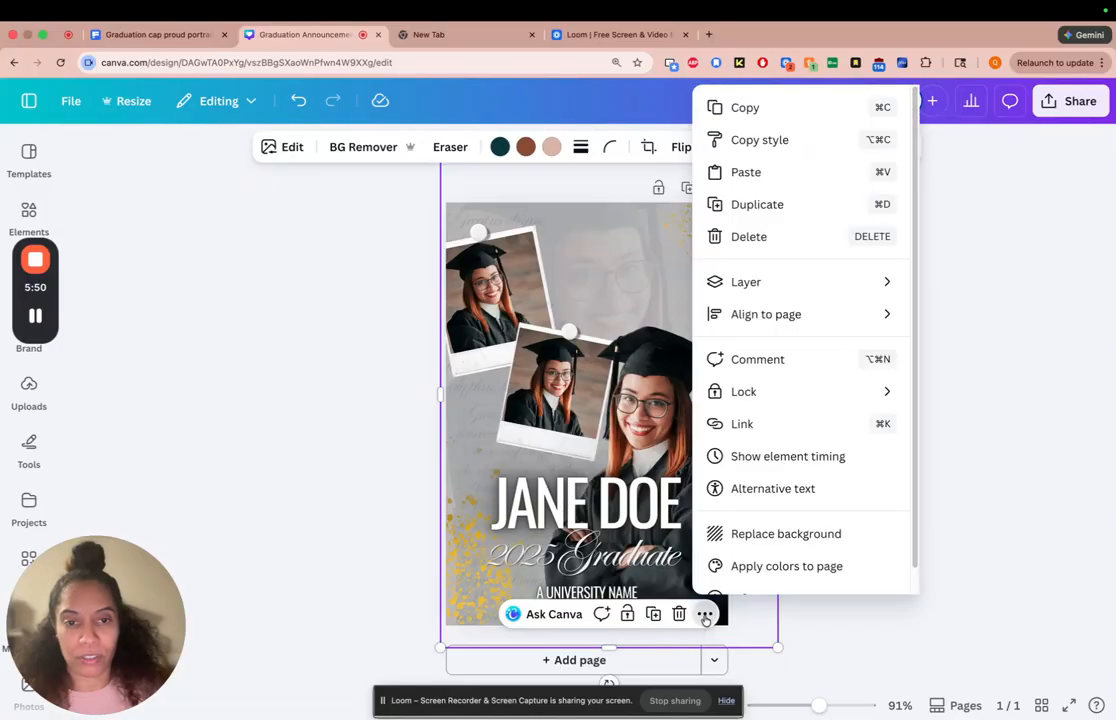
mouse_move(740, 282)
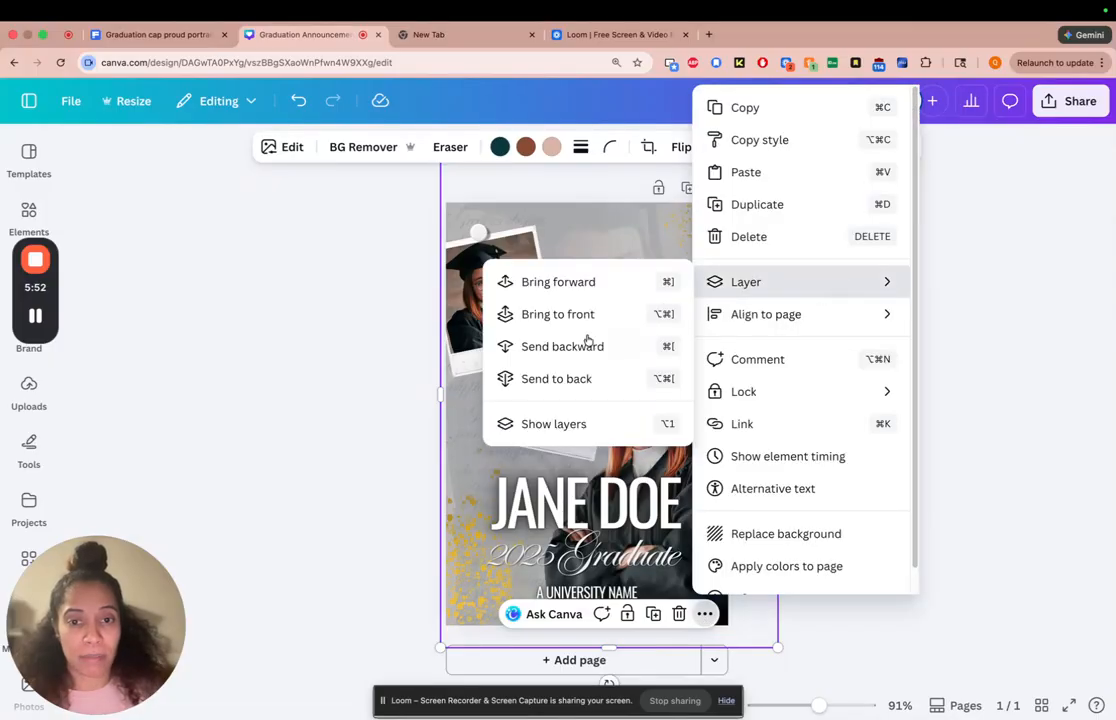
left_click(570, 424)
scroll(329, 483, "down", 10)
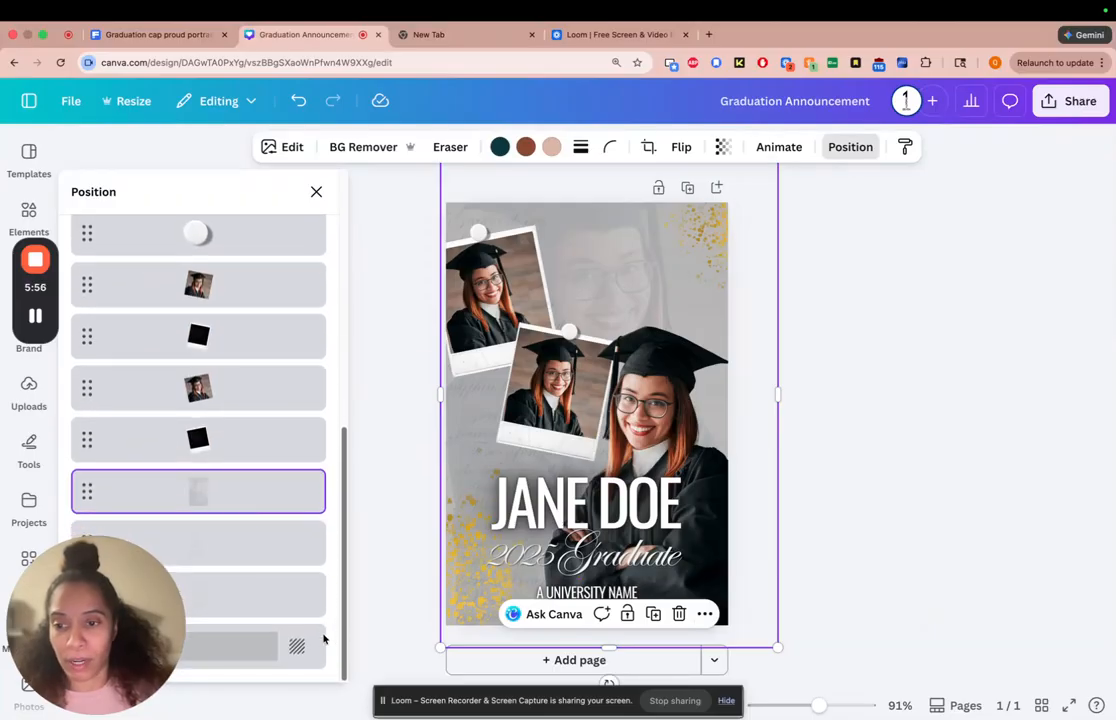
left_click(264, 555)
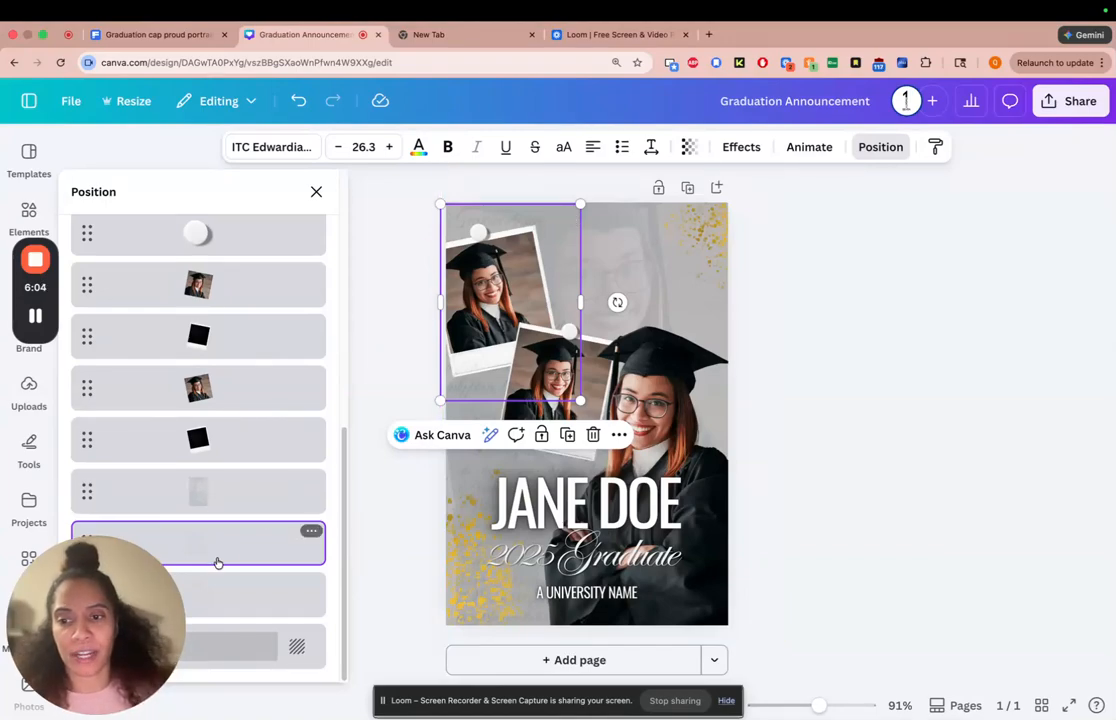
left_click(535, 503)
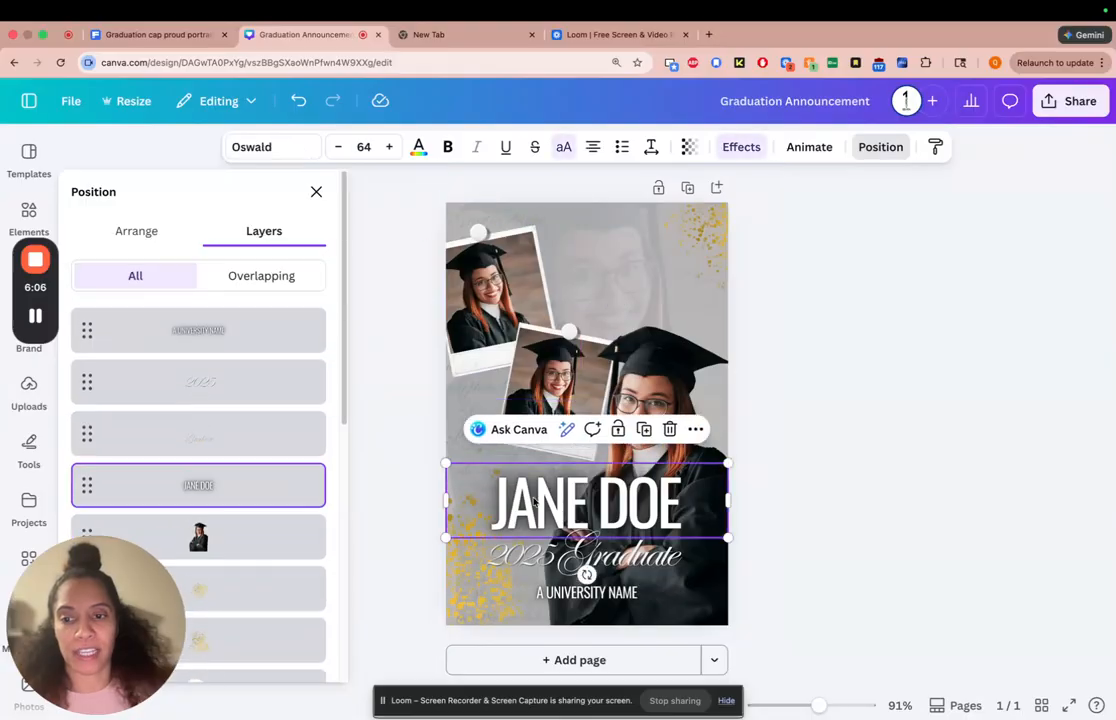
mouse_move(344, 402)
left_mouse_down()
mouse_move(374, 660)
mouse_move(348, 402)
left_mouse_up()
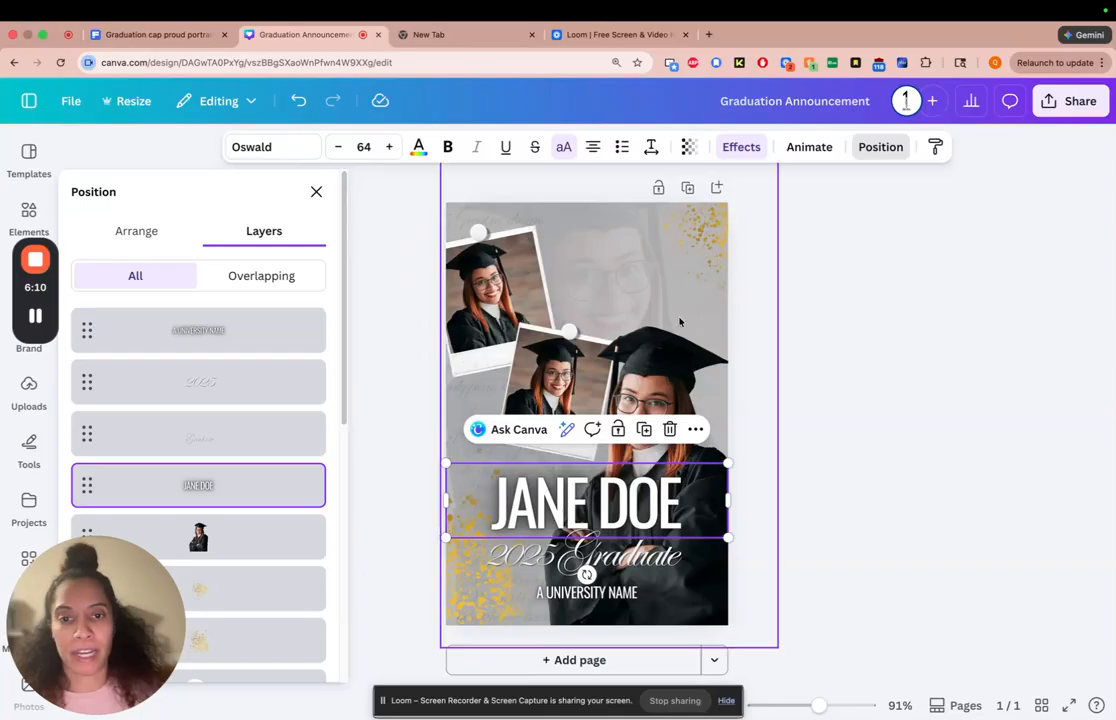
left_click(689, 147)
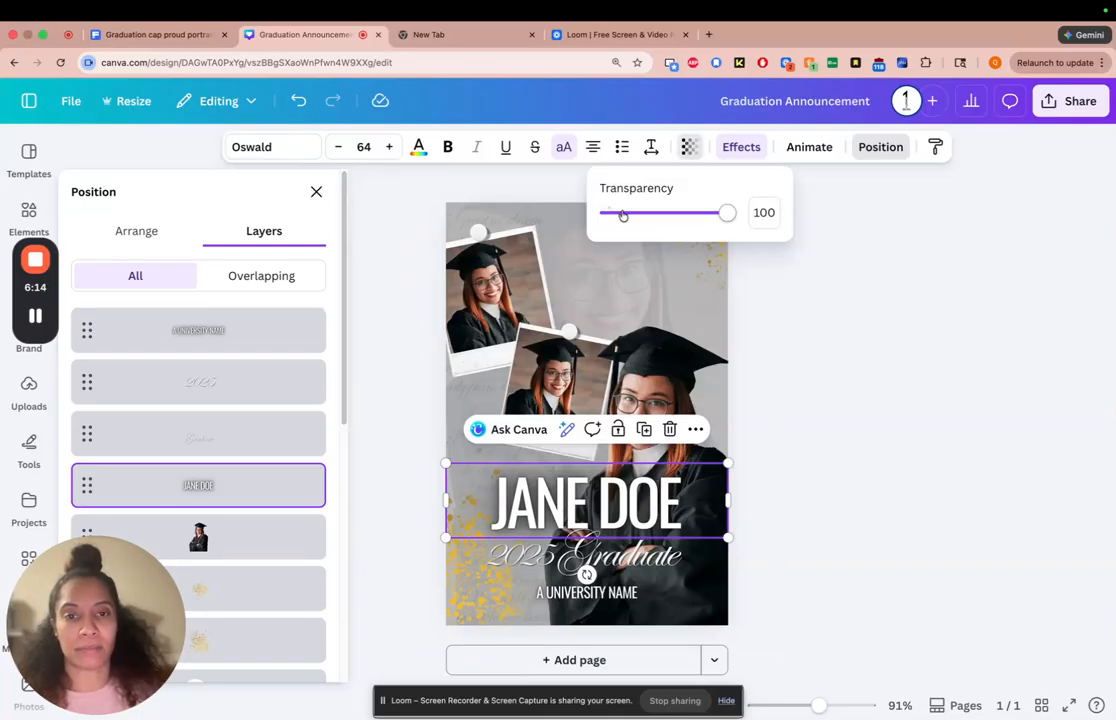
left_click(868, 319)
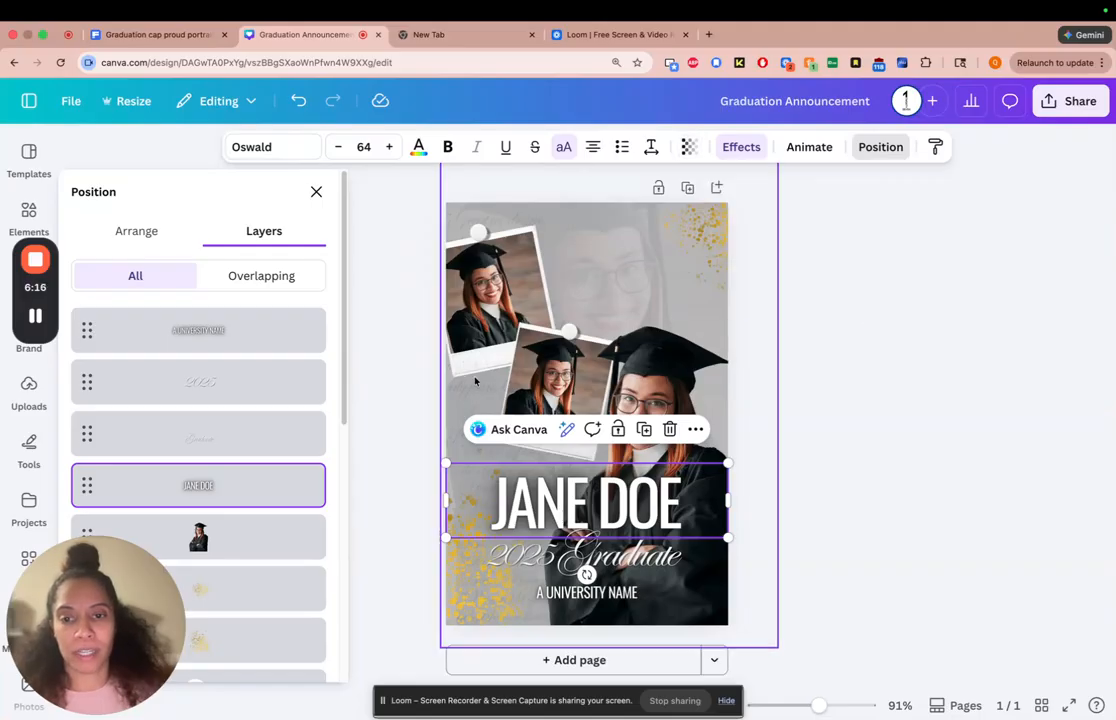
left_click(392, 462)
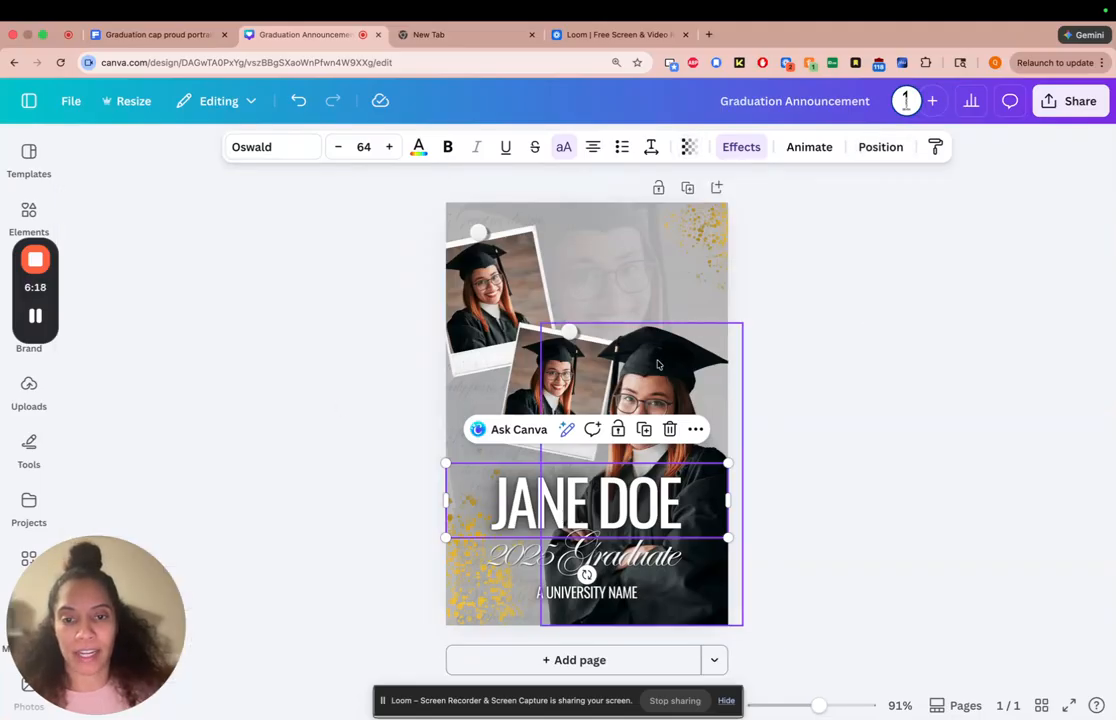
left_click(836, 370)
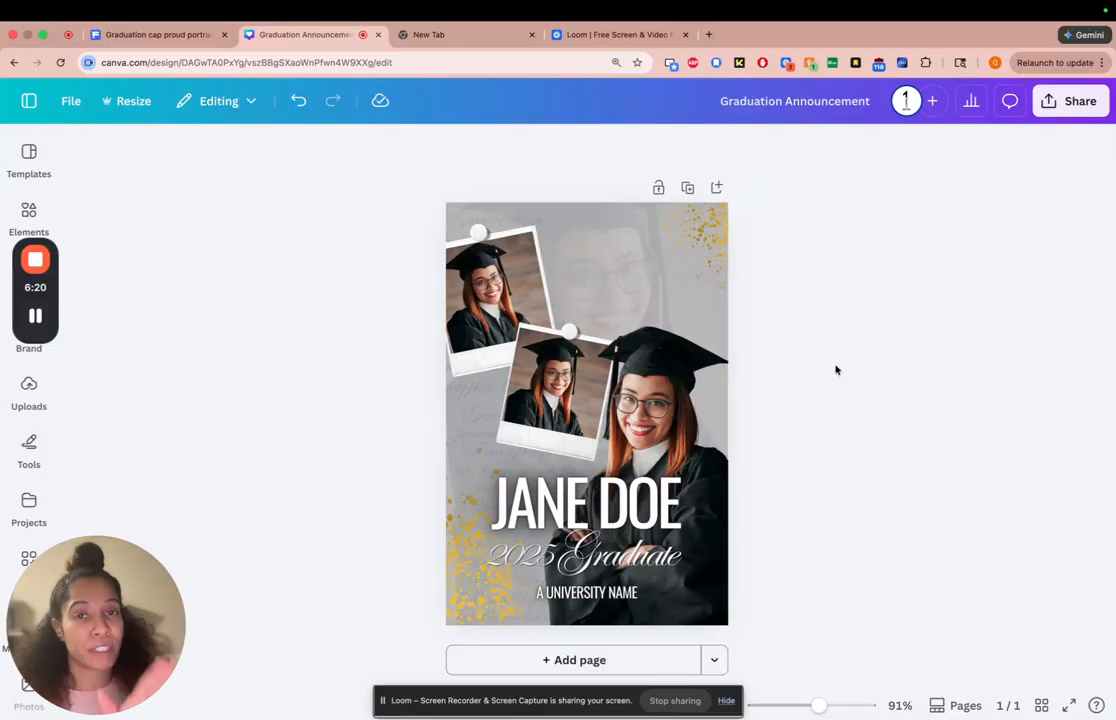
Search the colors for "maroon" to recolor the gold splatter in the page's upper-right corner, and browse the suggested palettes
left_click(700, 228)
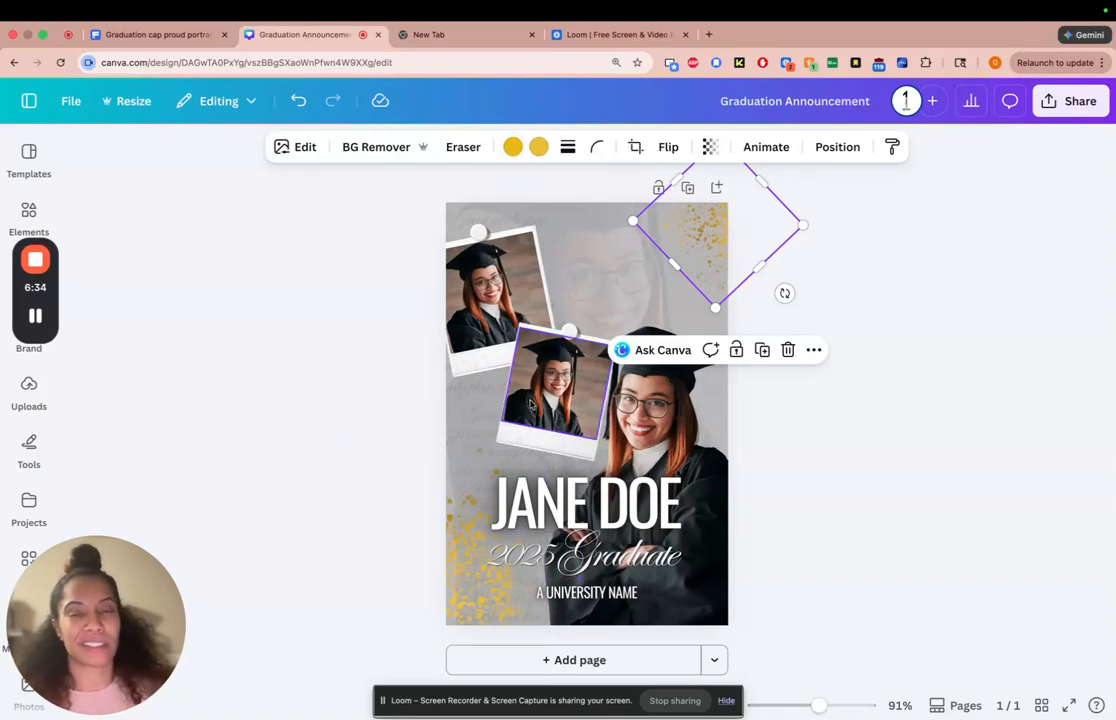
left_click(512, 147)
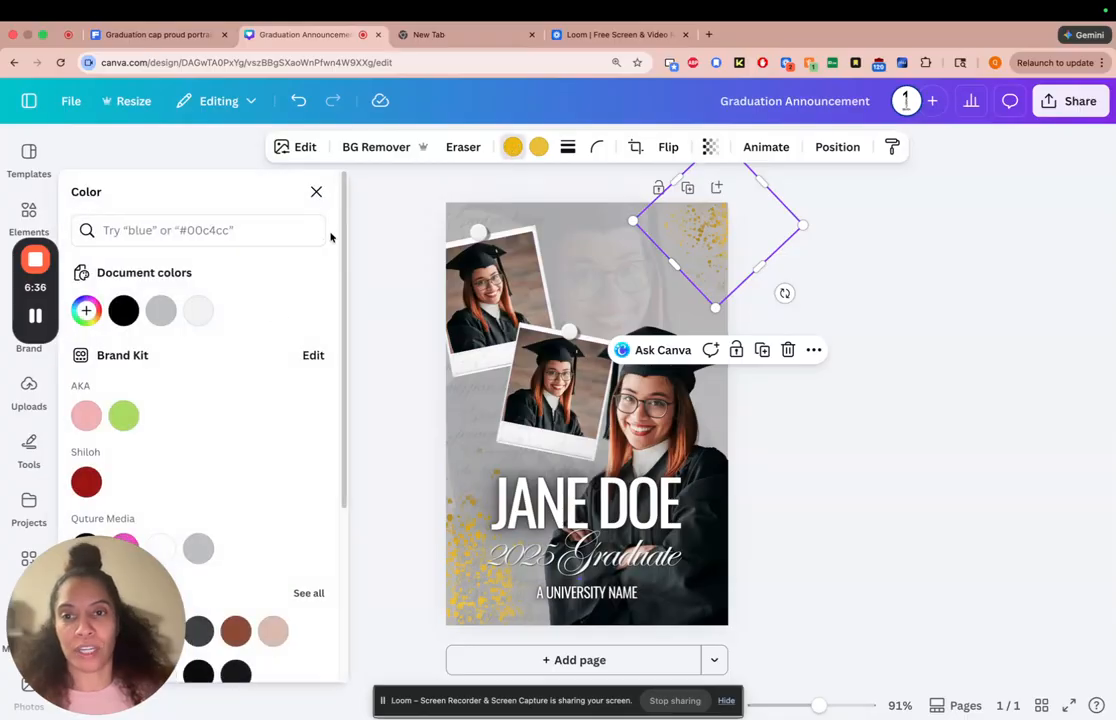
left_click(210, 230)
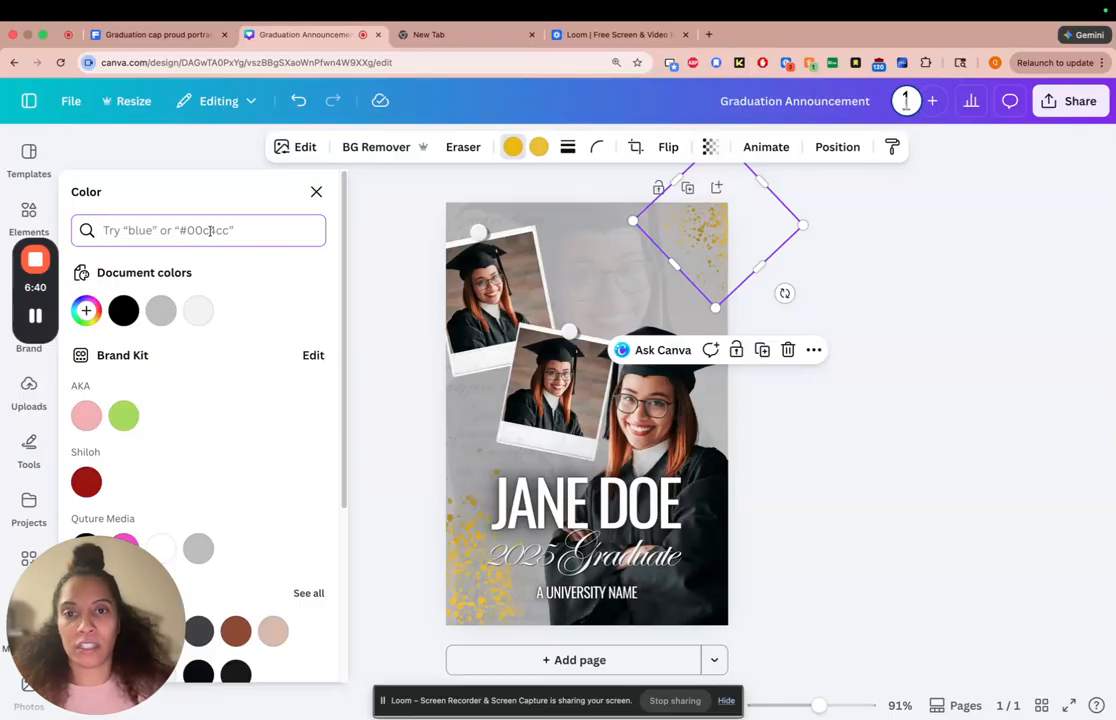
type("maroon")
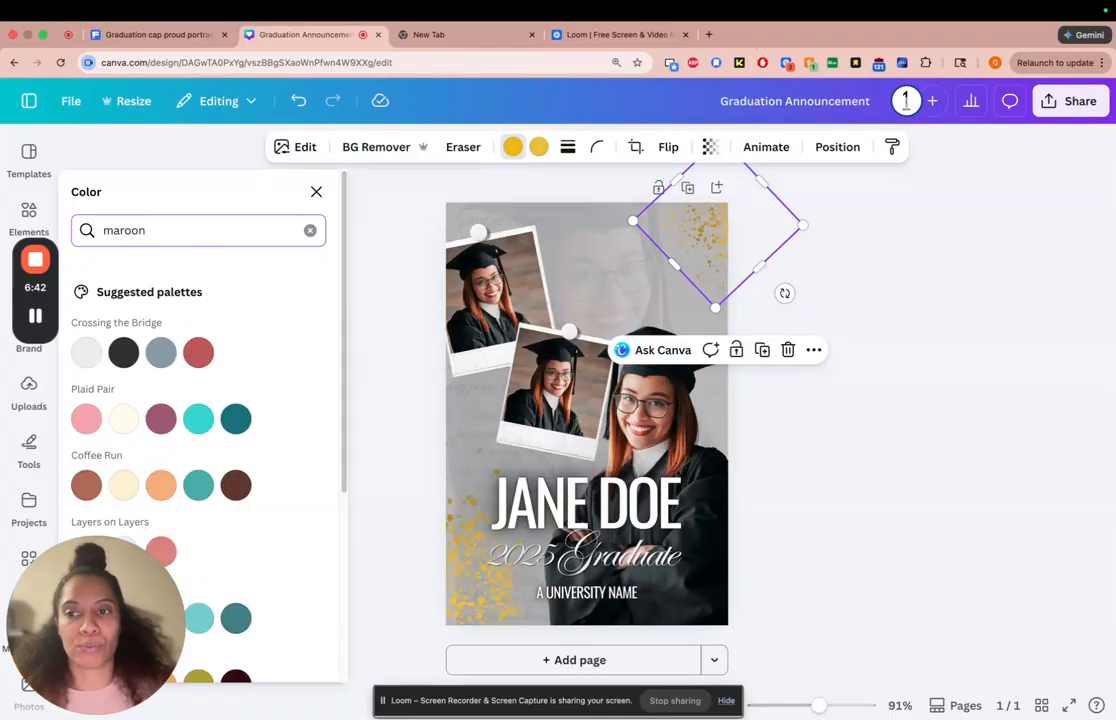
scroll(338, 395, "down", 2)
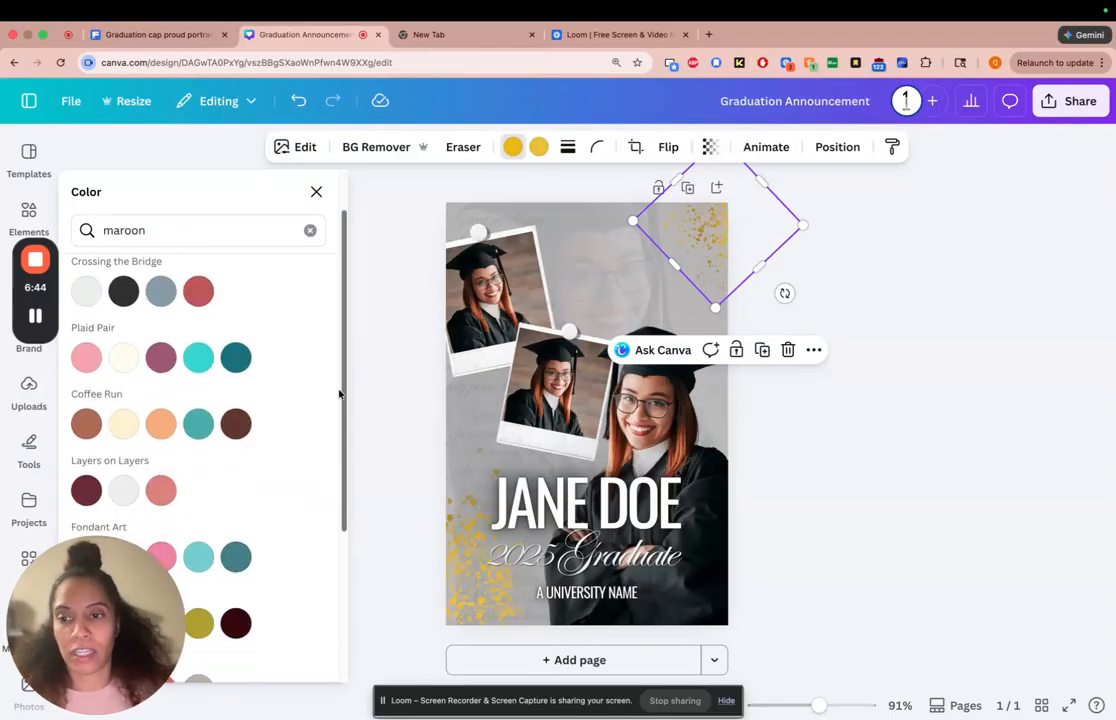
scroll(320, 450, "down", 5)
scroll(300, 500, "up", 4)
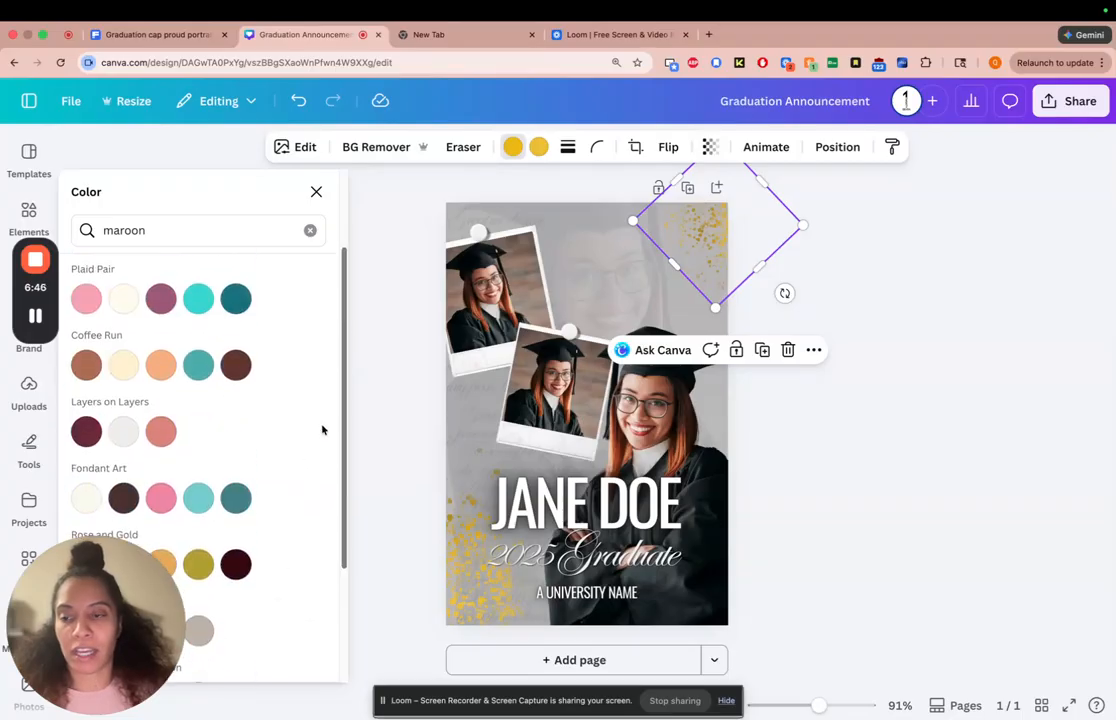
scroll(322, 431, "up", 2)
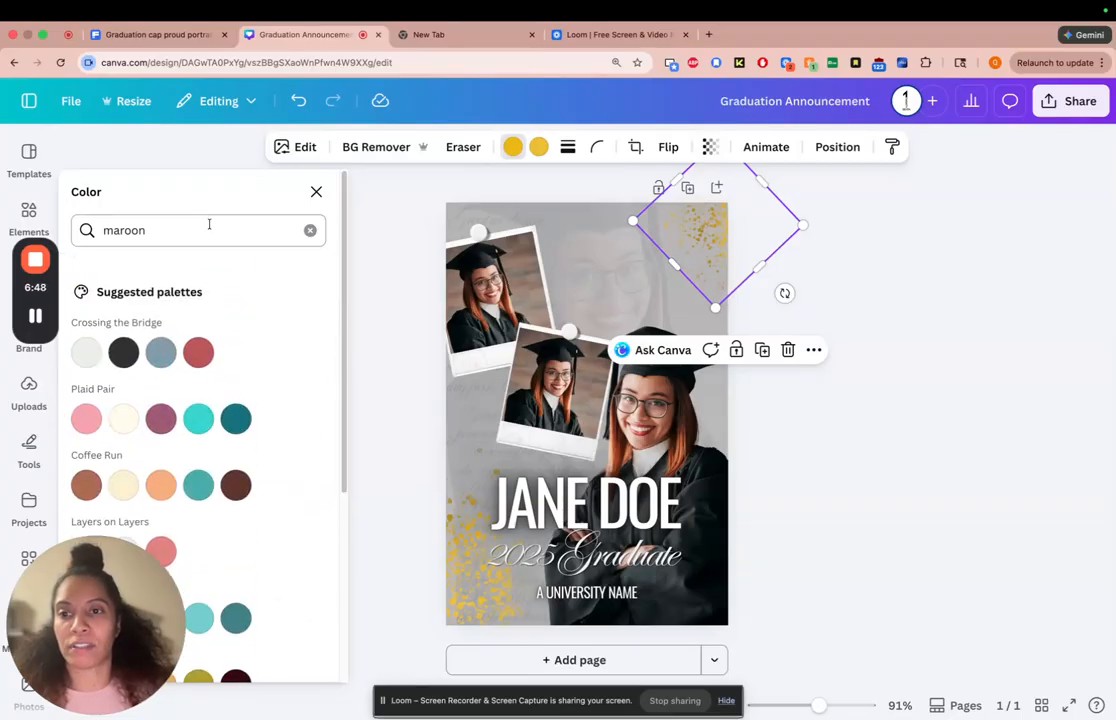
Clear the color search and recolor the upper-right splatter's darker gold to a custom deep maroon red
left_click(310, 230)
left_click(85, 311)
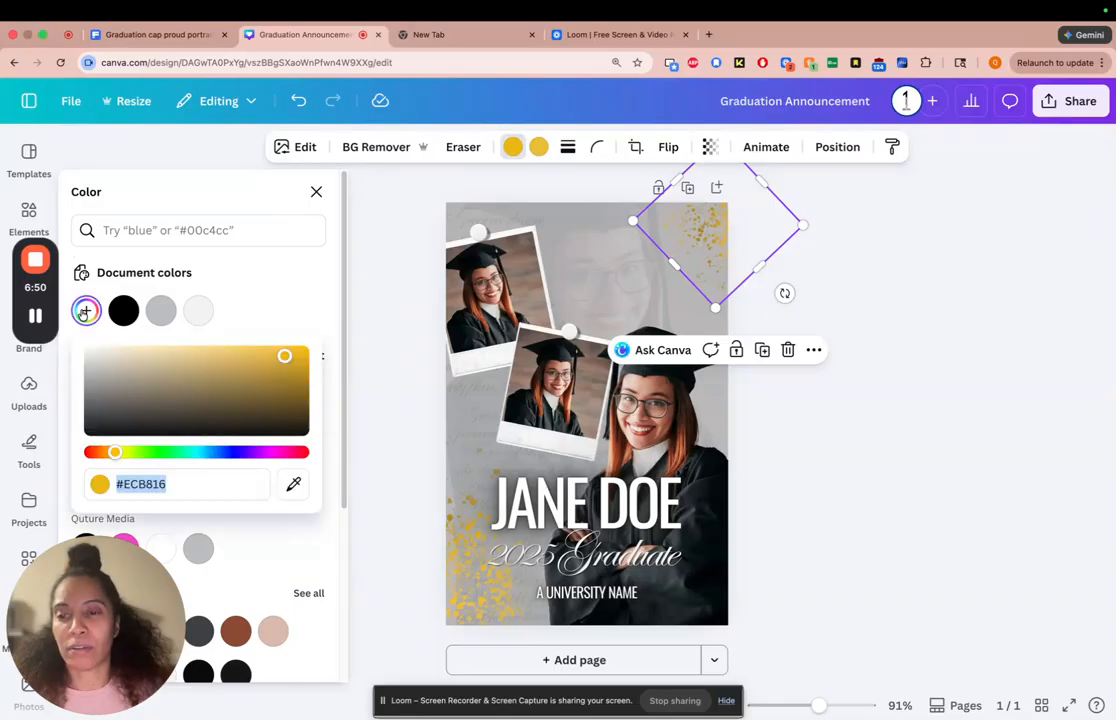
left_click(264, 452)
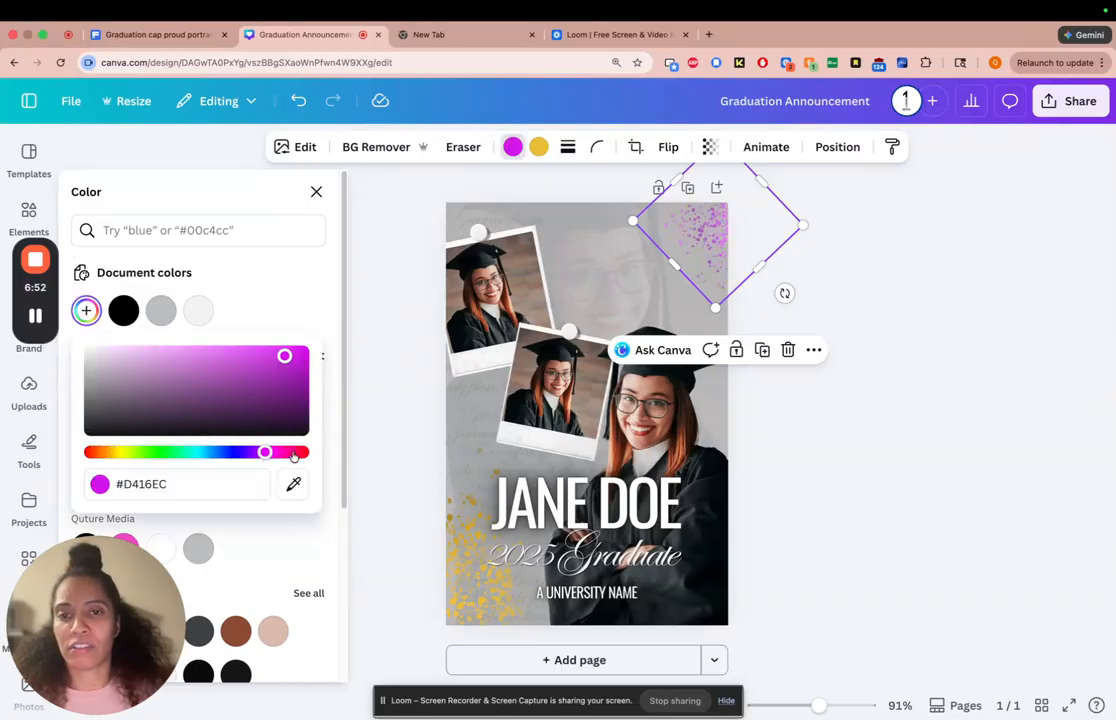
left_click(290, 452)
left_click(275, 386)
left_click(92, 452)
left_click(257, 395)
left_click_drag(257, 395, 279, 386)
left_click(838, 273)
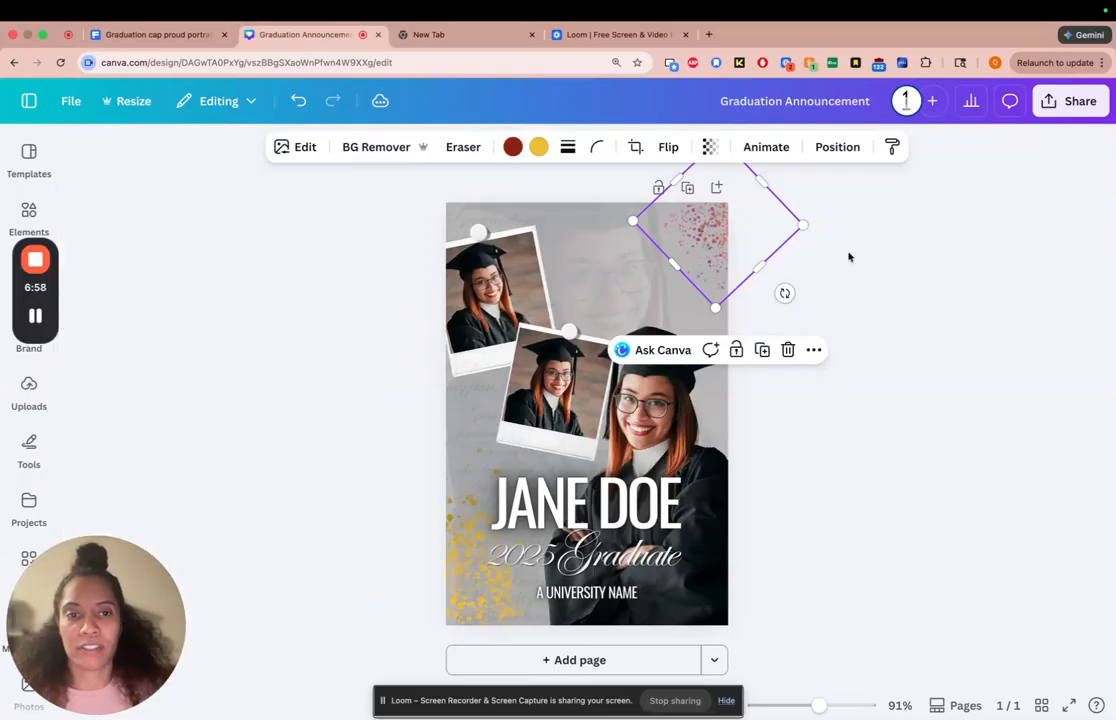
left_click(838, 264)
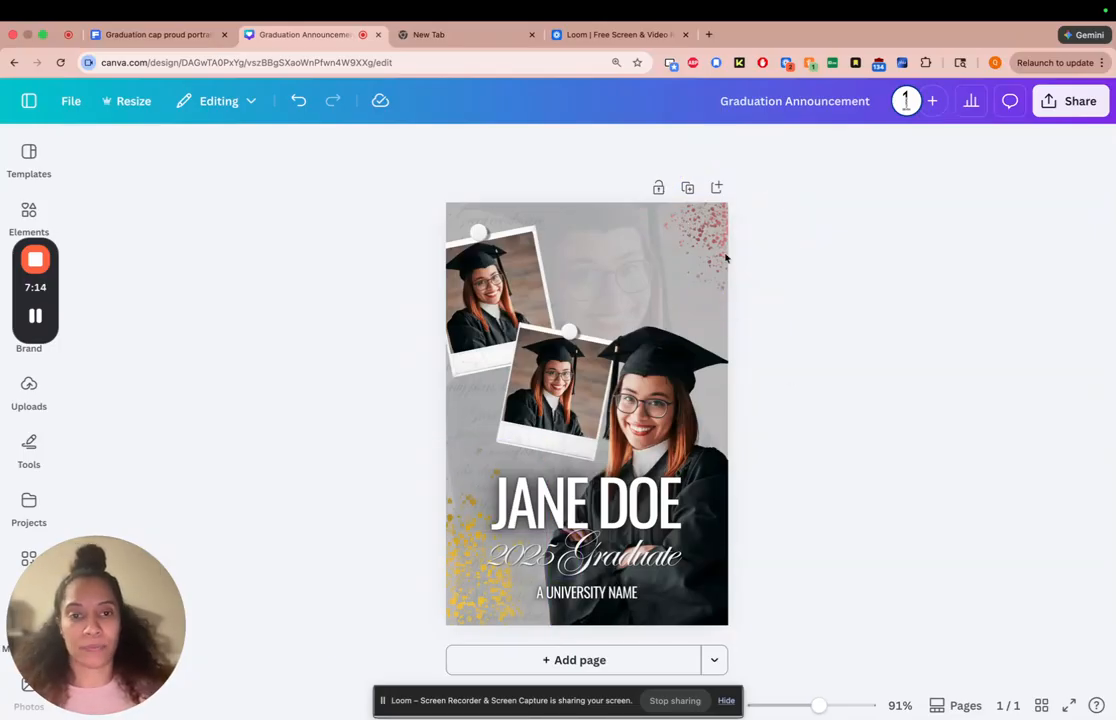
Replace the placeholder name in the large headline with the graduate's full name in capitals
left_click(552, 500)
left_click(519, 492)
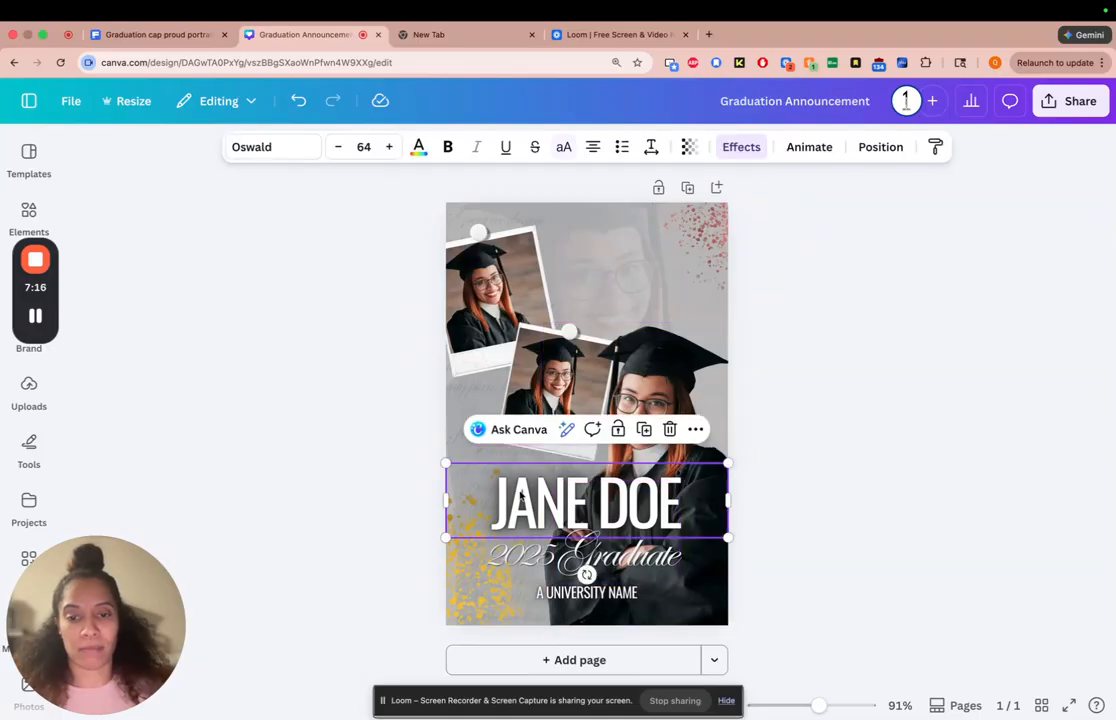
left_click(519, 492)
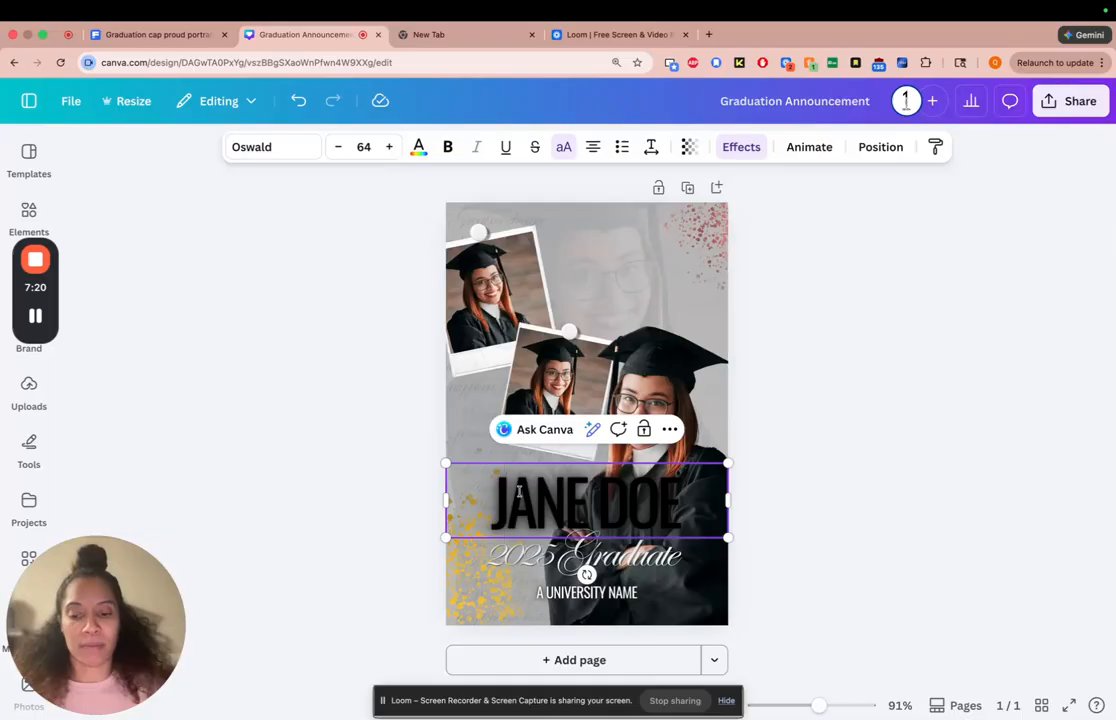
key("ctrl+a")
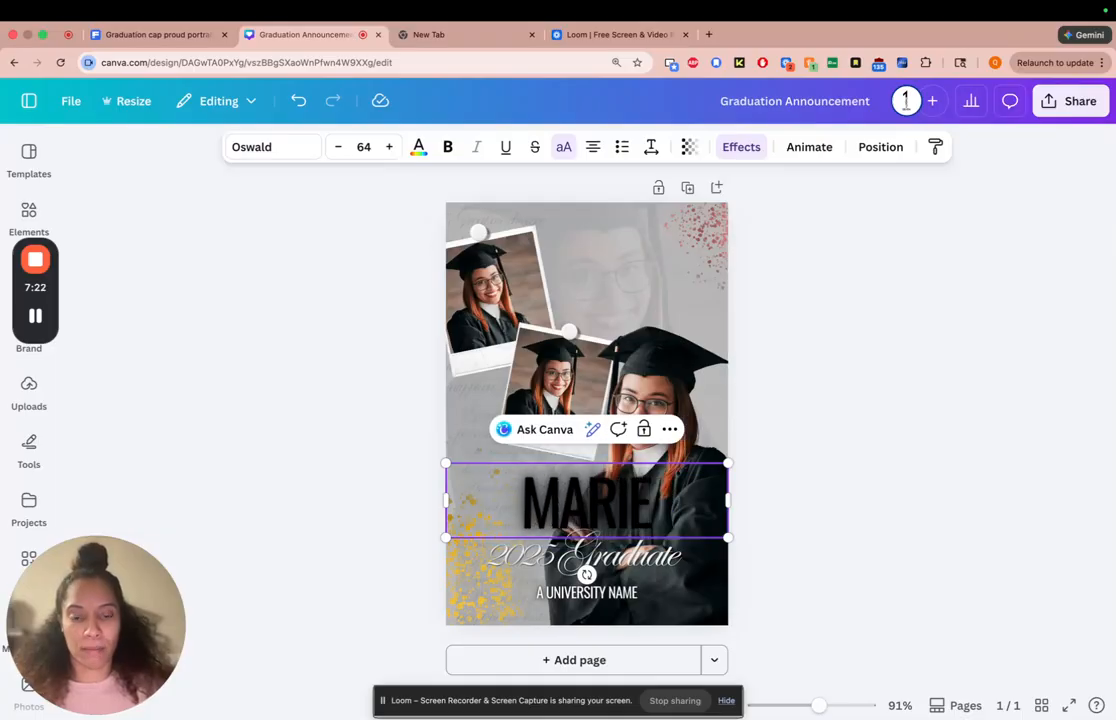
left_click(851, 491)
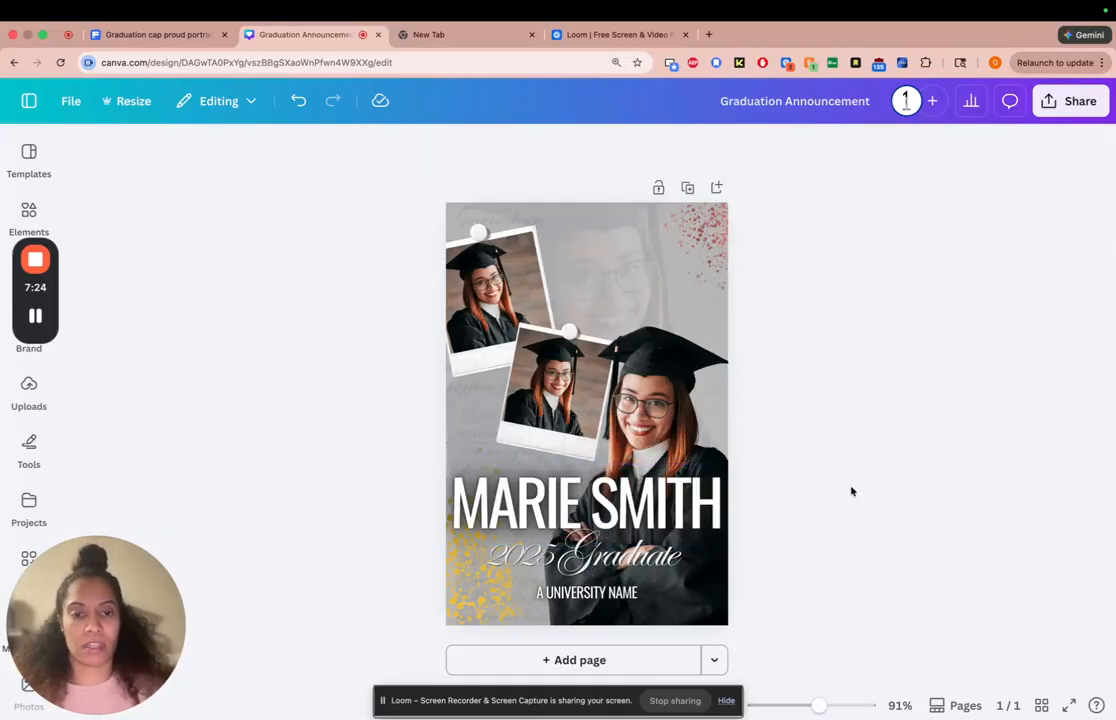
Reduce the name headline's font size to 51
left_click(716, 502)
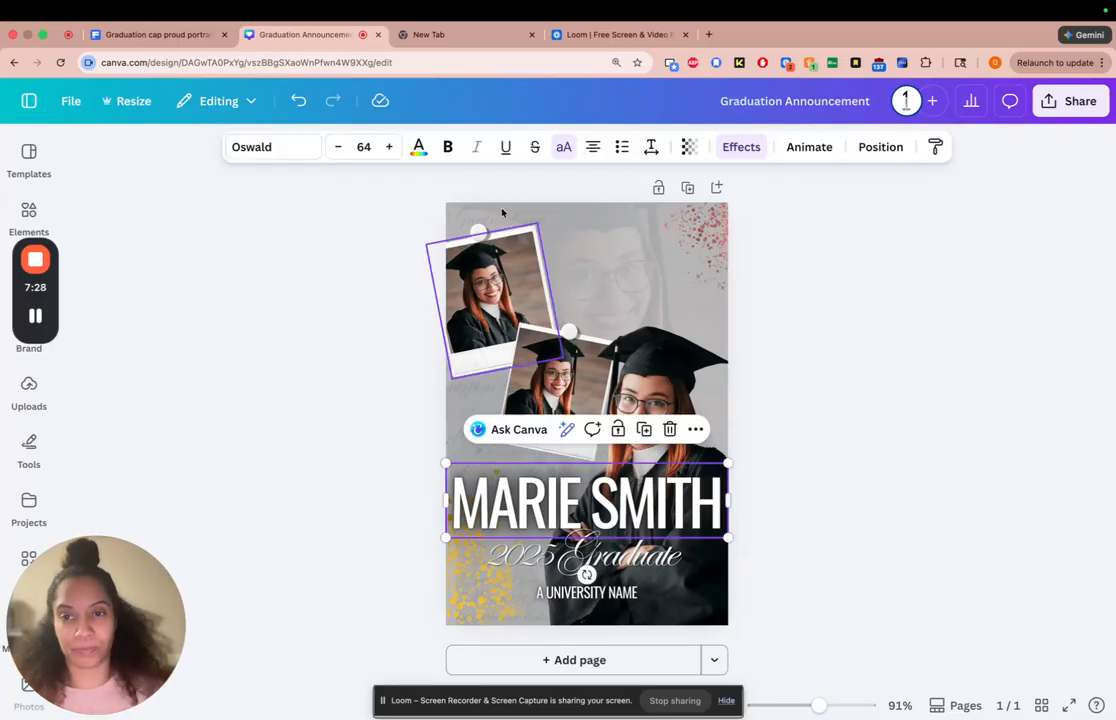
left_click(340, 149)
left_click(340, 149)
left_click(340, 149)
left_click(340, 149)
left_click(340, 149)
left_click(342, 154)
left_click(341, 154)
left_click(341, 154)
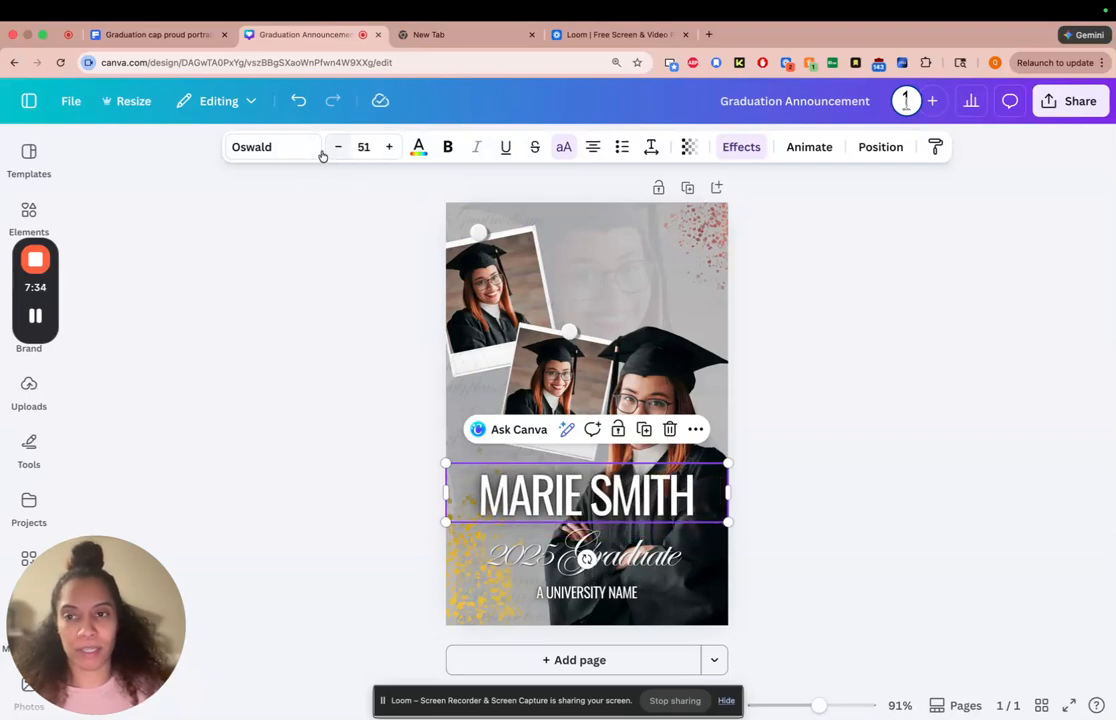
Try ITC Edwardian Script, Bebas Neue, Libre Baskerville, Ovo, Radley and Fraunces as the name headline's font
left_click(282, 150)
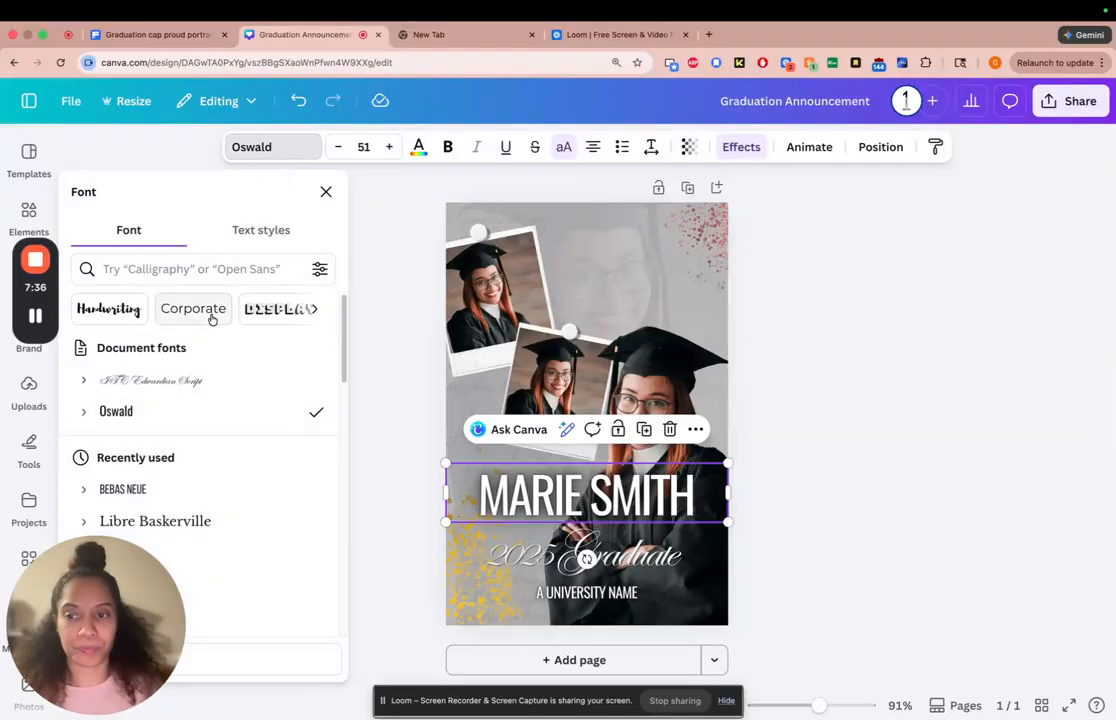
left_click(173, 383)
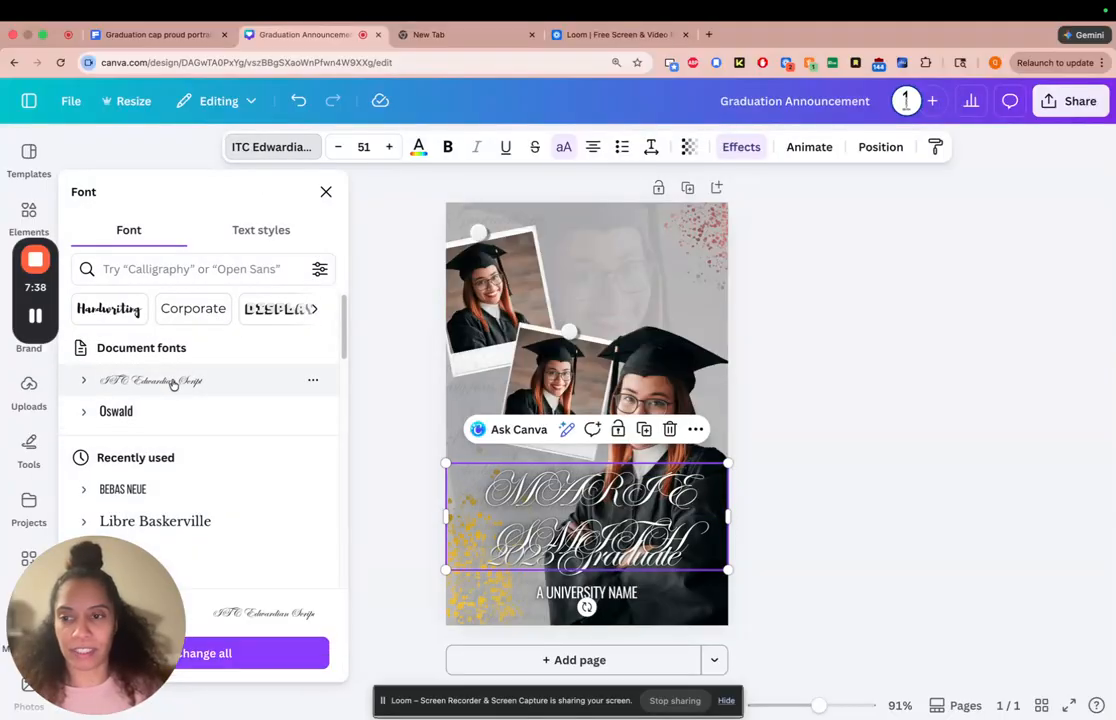
left_click(140, 490)
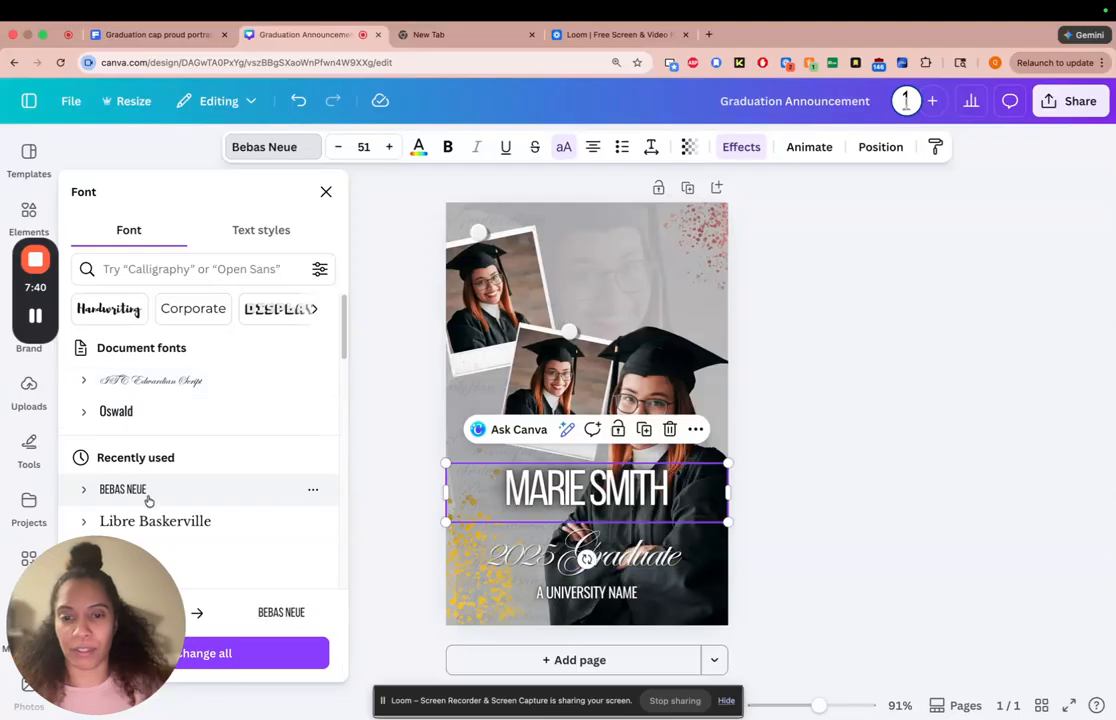
left_click(149, 522)
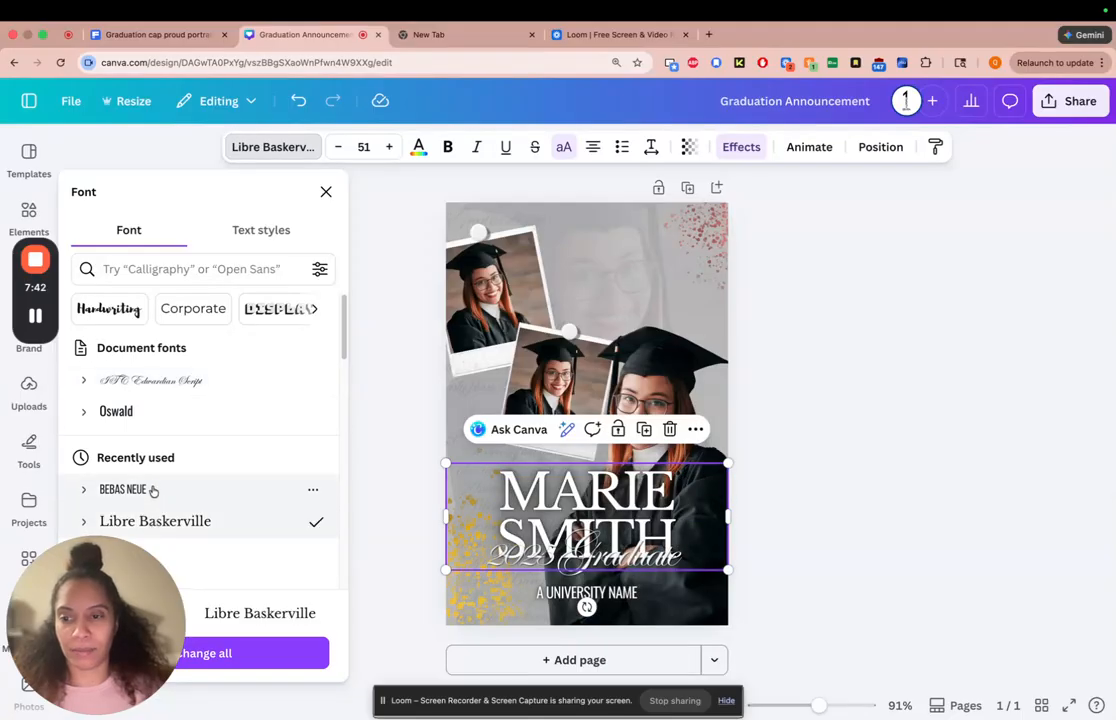
left_click(152, 490)
scroll(340, 383, "down", 2)
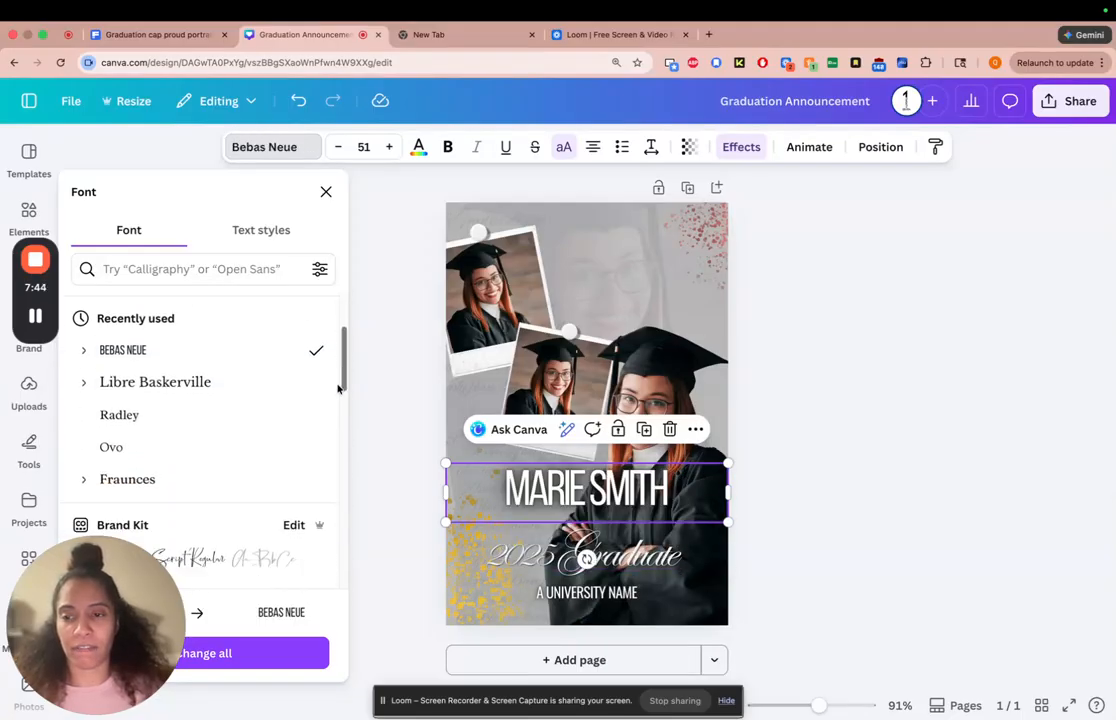
scroll(338, 383, "down", 1)
left_click(256, 402)
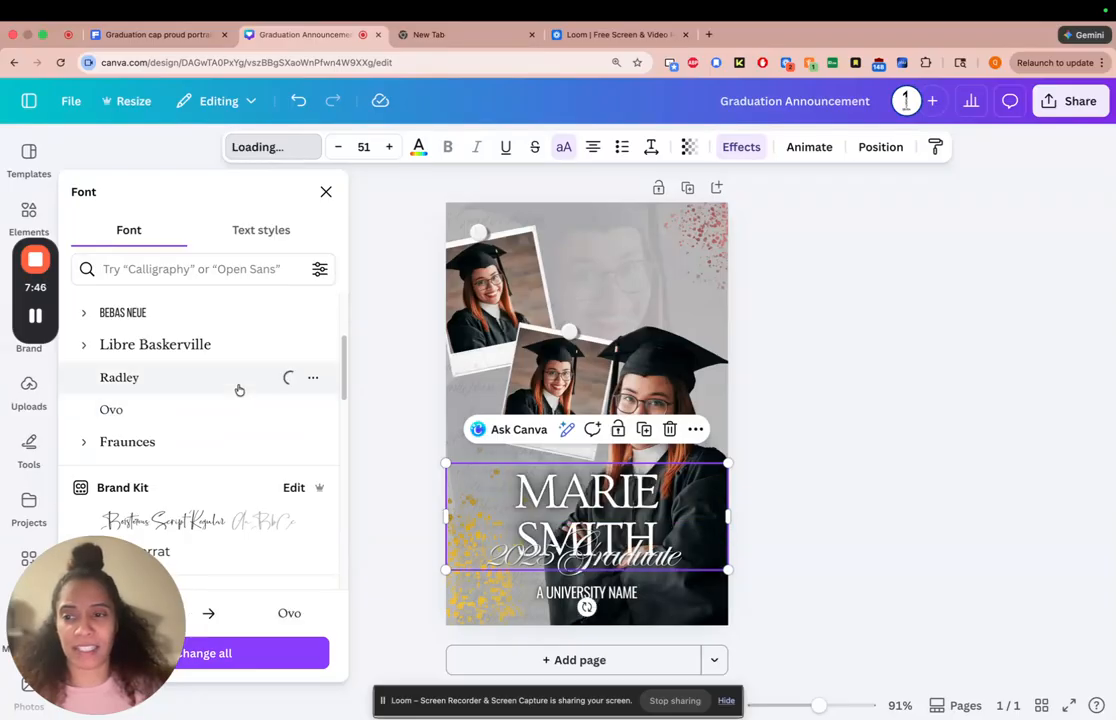
left_click(237, 384)
left_click(218, 442)
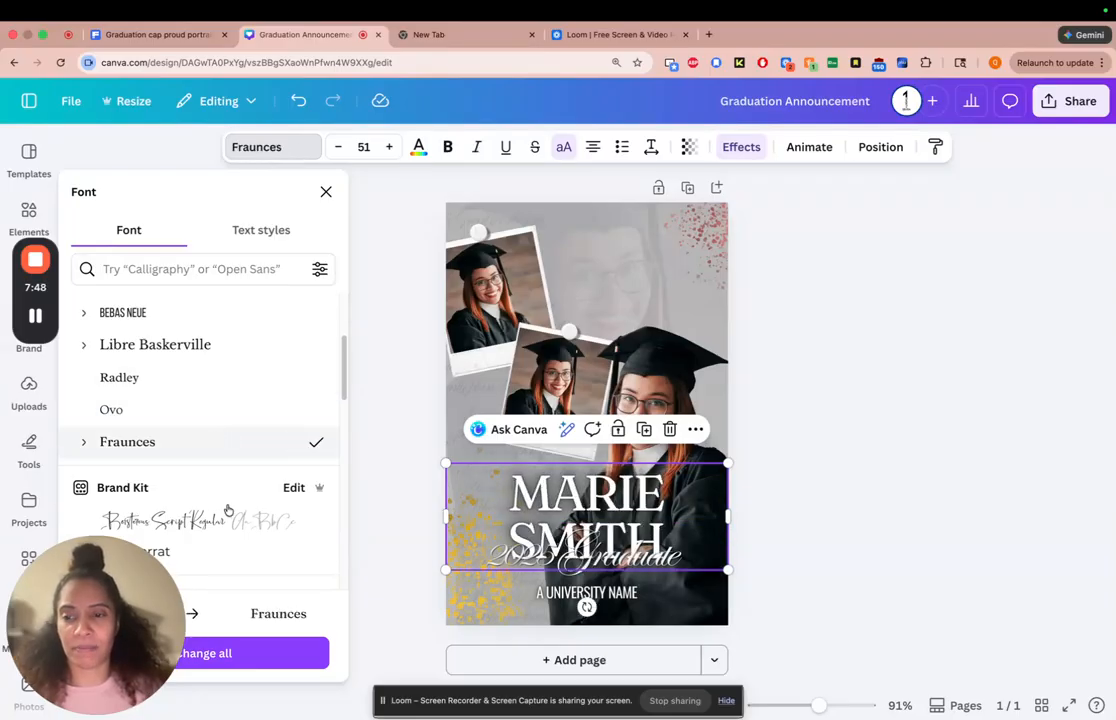
Reduce the name headline's font size to 36 and move it down slightly, closer to the graduate line
left_click(338, 147)
left_click(338, 147)
left_click(338, 147)
left_click(338, 147)
left_click(338, 147)
left_click(338, 147)
left_click(338, 147)
left_click(338, 147)
left_click(338, 147)
left_click(338, 147)
left_click(338, 147)
left_click(338, 147)
left_click(338, 147)
left_click(338, 147)
left_click(338, 147)
left_click_drag(667, 487, 667, 507)
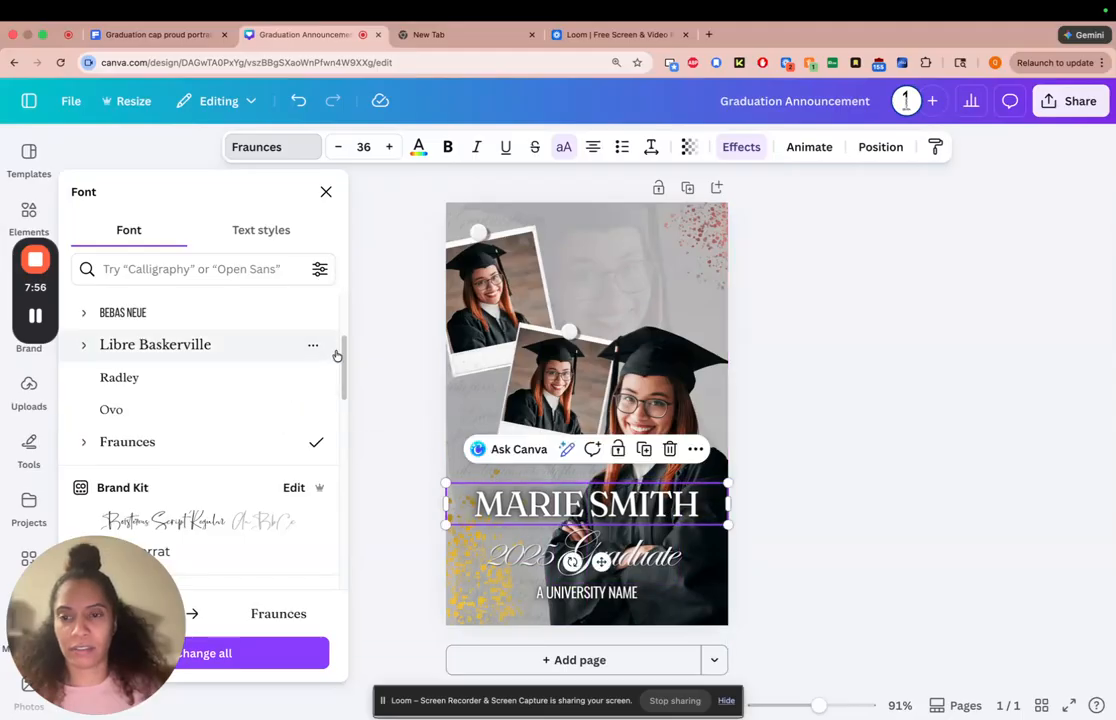
Change the name headline's font to Bebas Neue and enlarge it to size 58
mouse_move(344, 361)
left_mouse_down()
mouse_move(319, 436)
mouse_move(324, 354)
left_mouse_up()
scroll(280, 365, "down", 1)
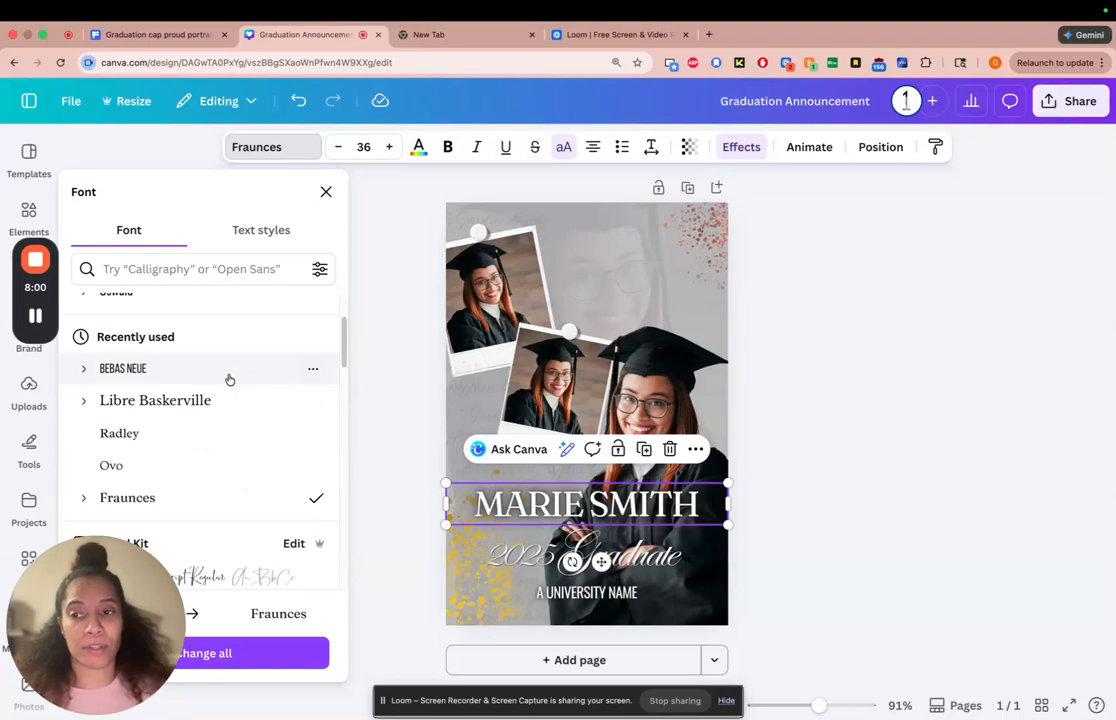
left_click(230, 377)
left_click(388, 146)
left_click(388, 146)
left_click(388, 146)
left_click(388, 146)
left_click(388, 146)
left_click(388, 146)
left_click(388, 146)
left_click(388, 146)
left_click(388, 146)
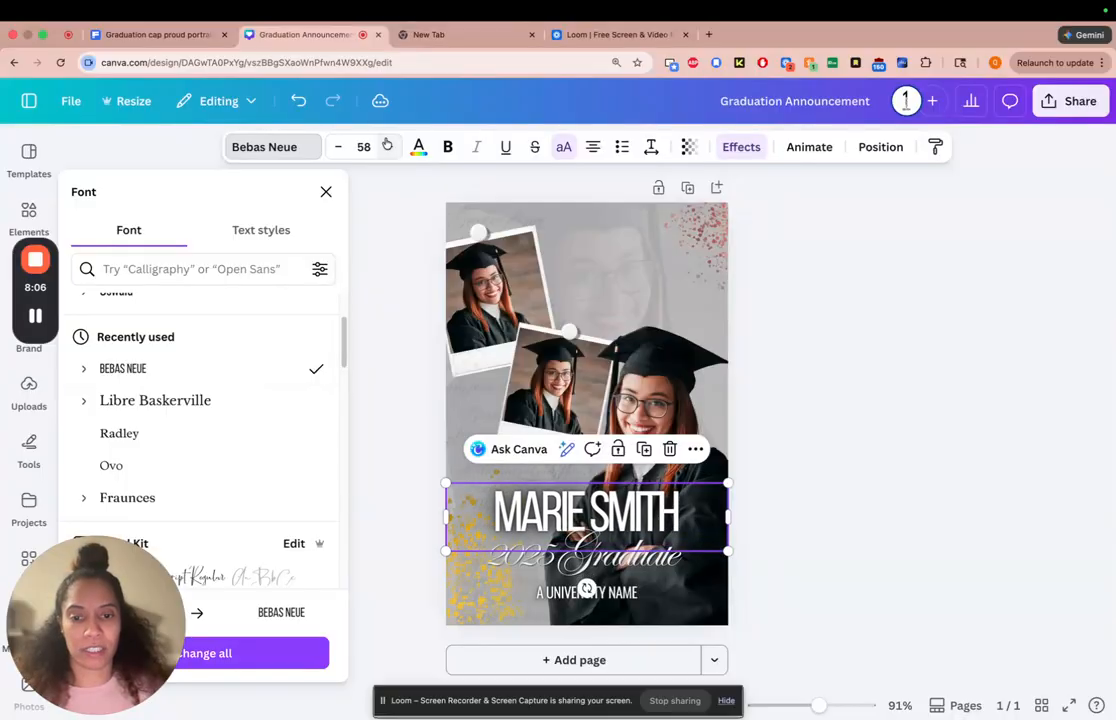
left_click(833, 557)
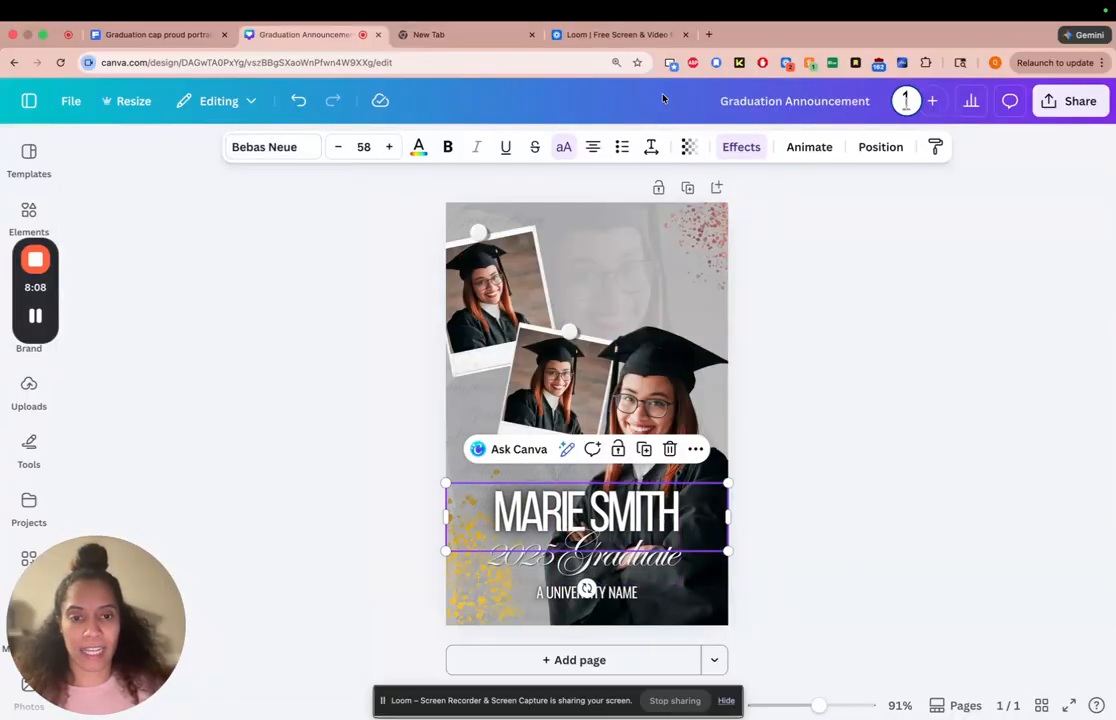
Loosen the name headline's letter spacing to -23
left_click(651, 146)
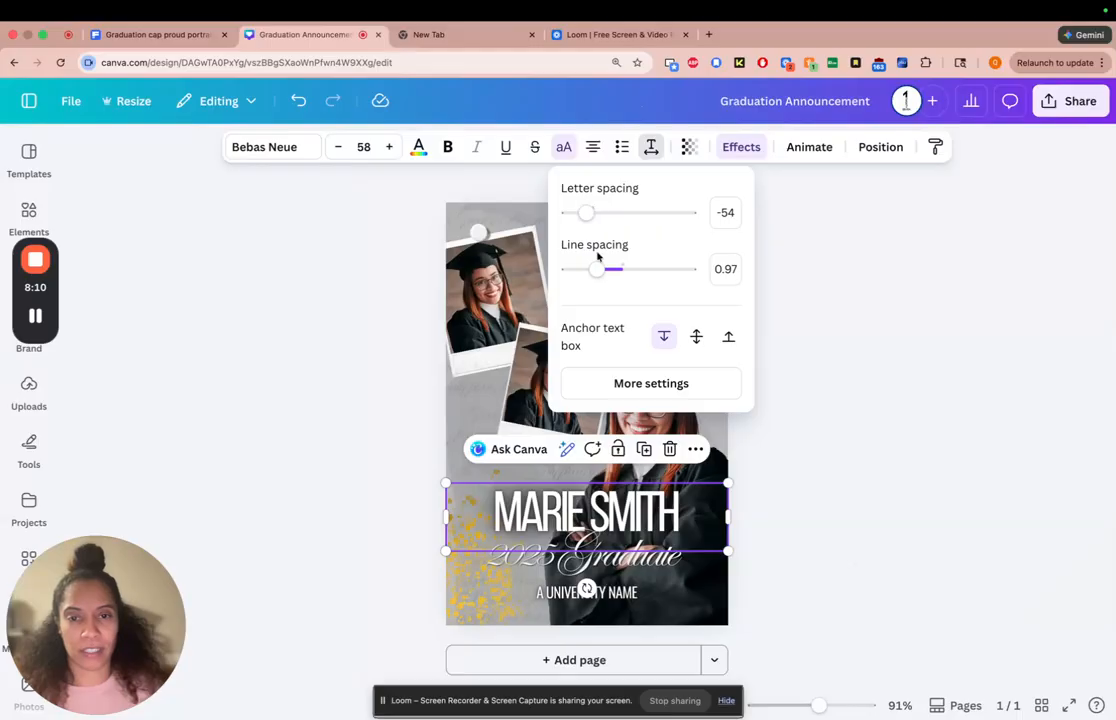
left_click_drag(588, 215, 590, 217)
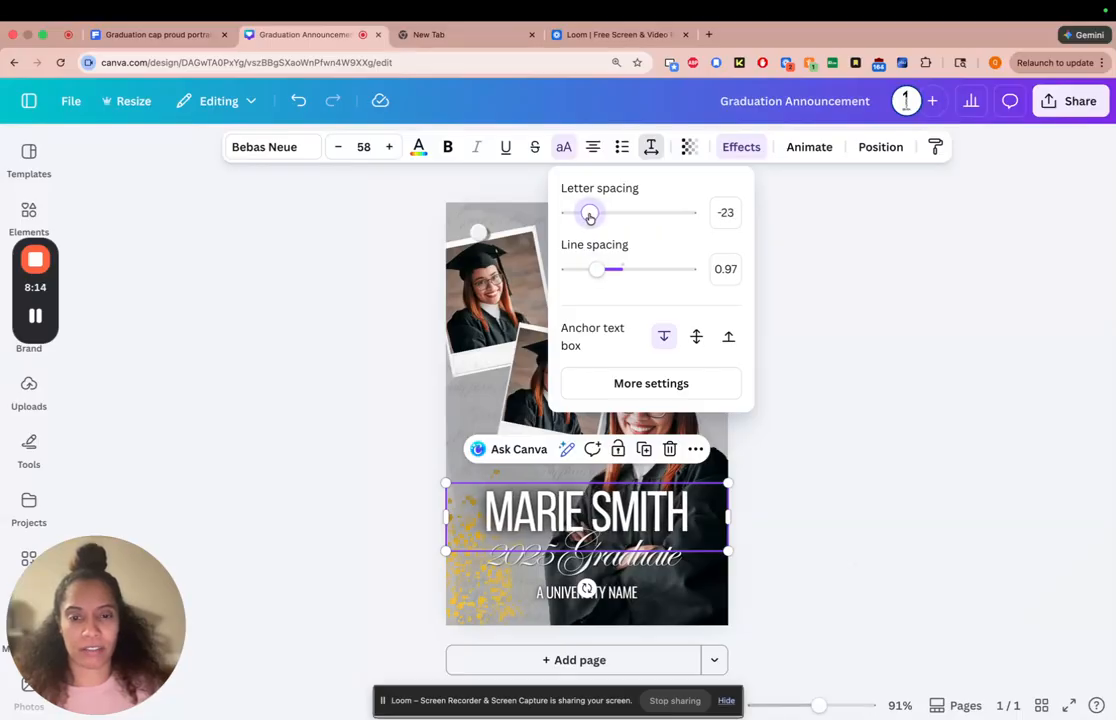
left_click(834, 523)
left_click(806, 513)
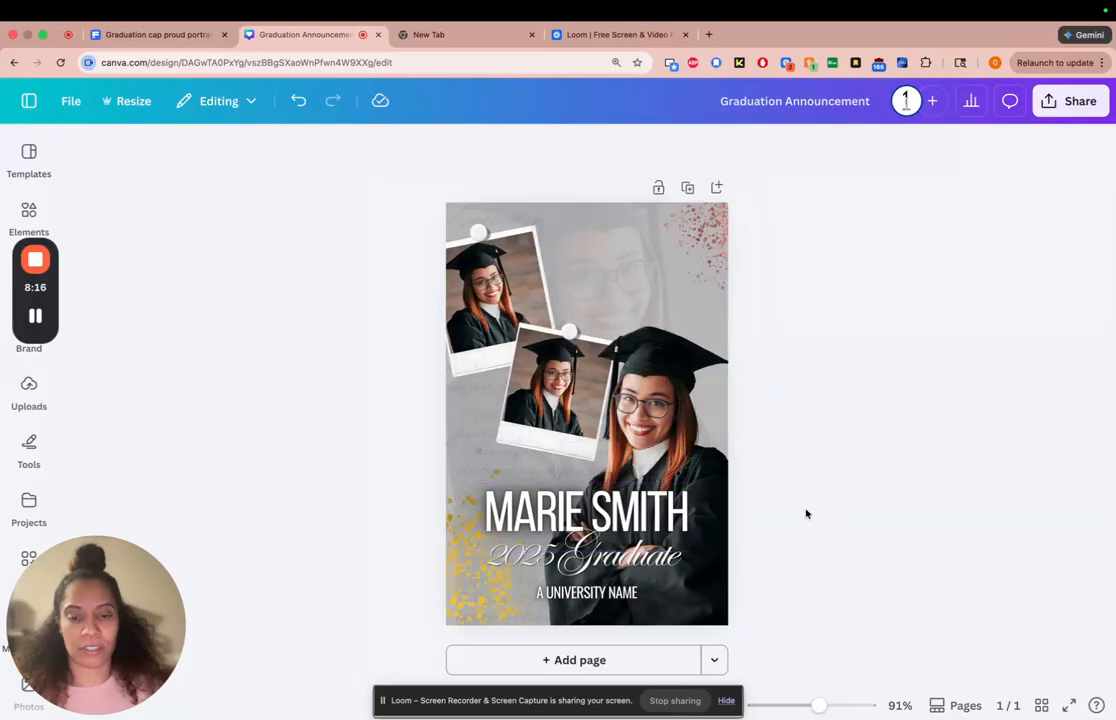
Change the year in the script line beneath the name to 2026
left_click(530, 556)
key("BackSpace")
type("6")
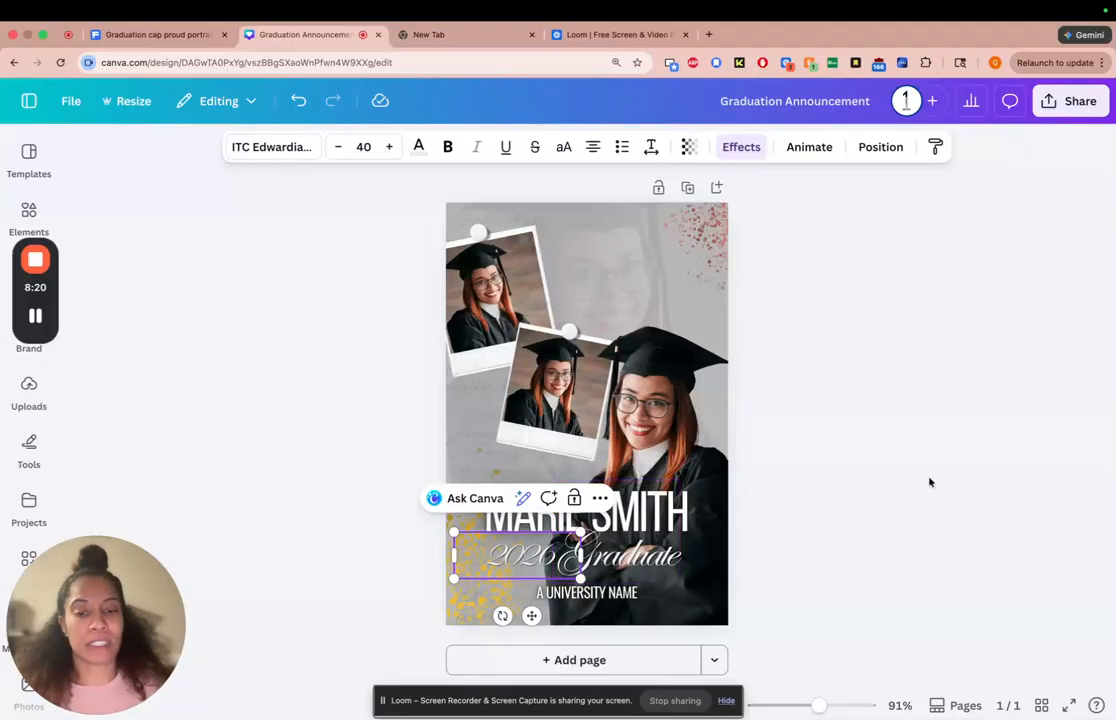
left_click(929, 481)
Replace the university name line with "YOUR SCHOOL GOES HERE"
double_click(619, 595)
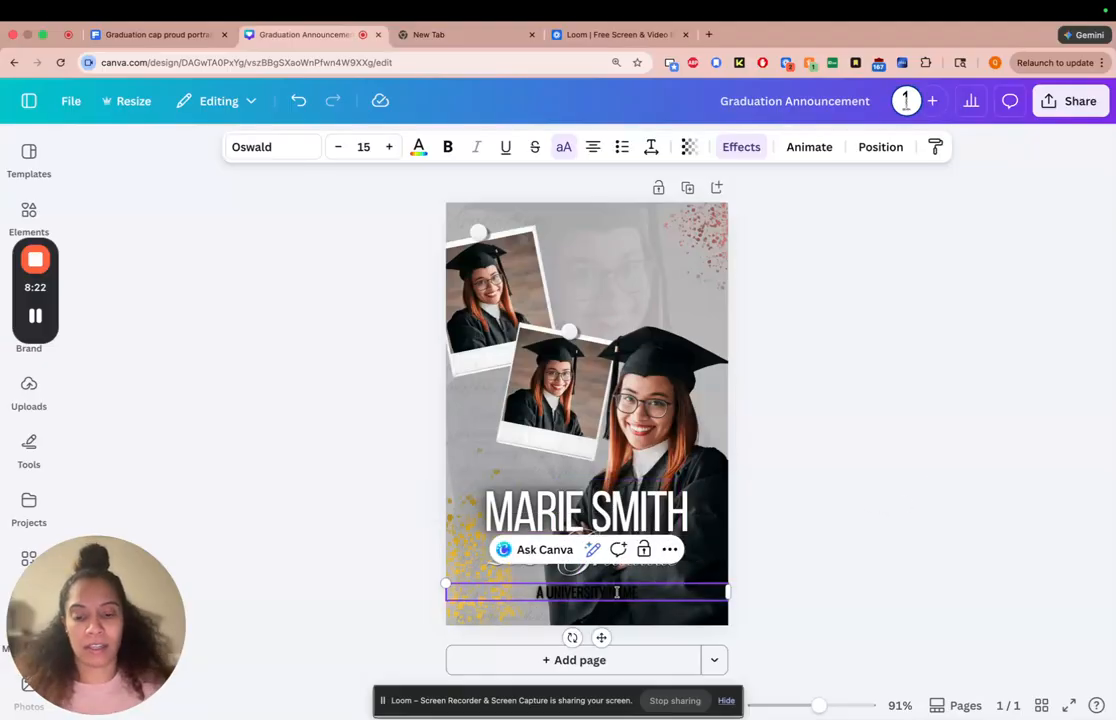
key("ctrl+a")
type("YOUR S")
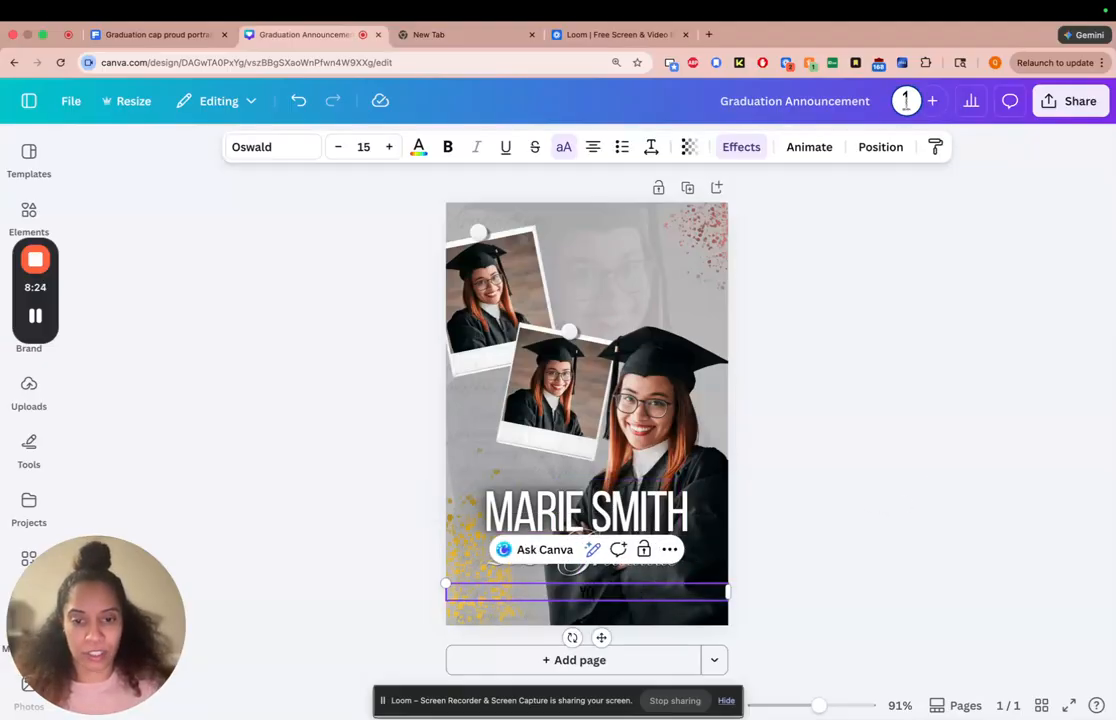
type("CHOOL GOES HERE")
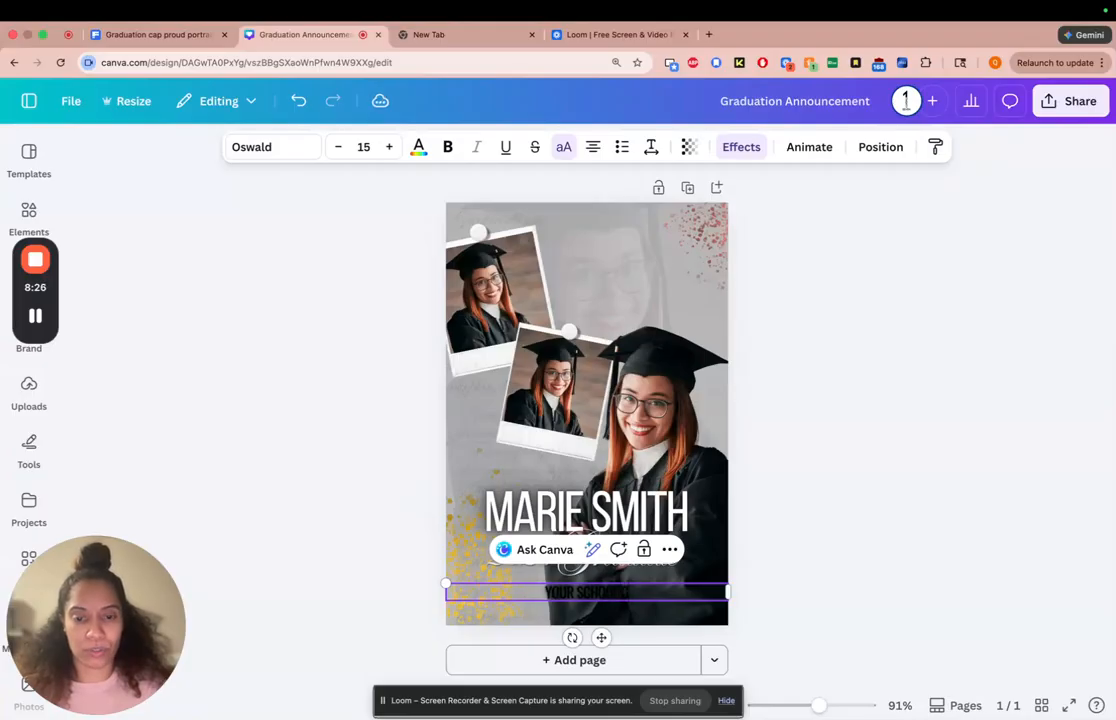
left_click(845, 563)
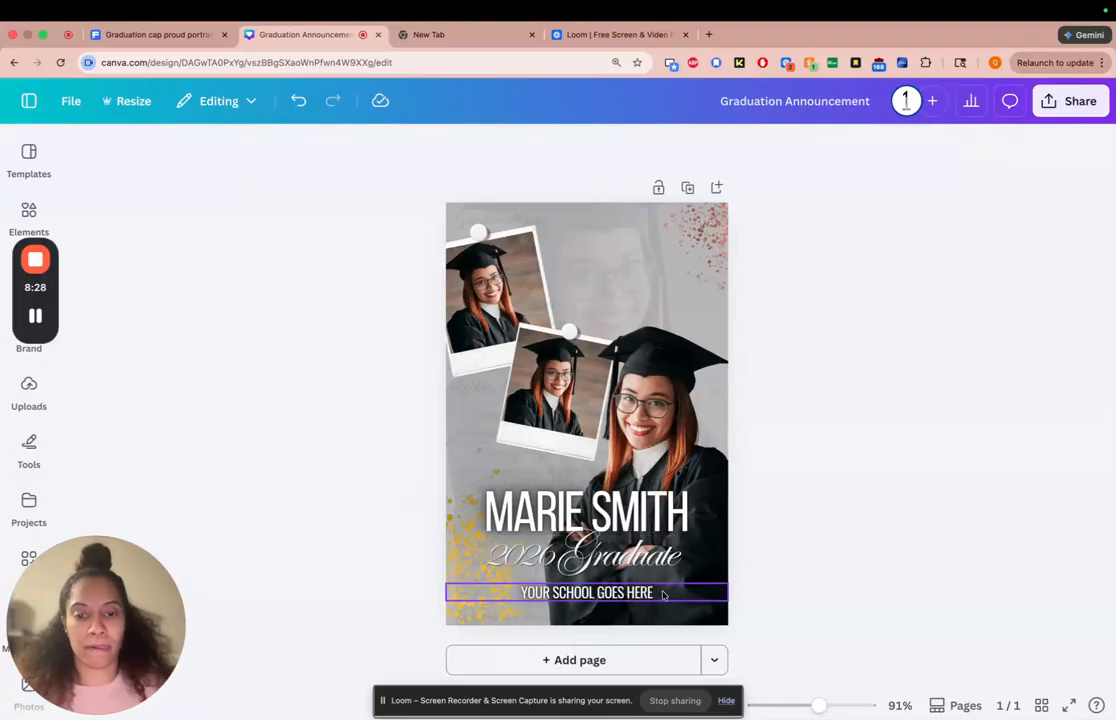
Select the name, year, "Graduate" and school text together and move them up slightly on the page
left_click(668, 593)
left_click(667, 501)
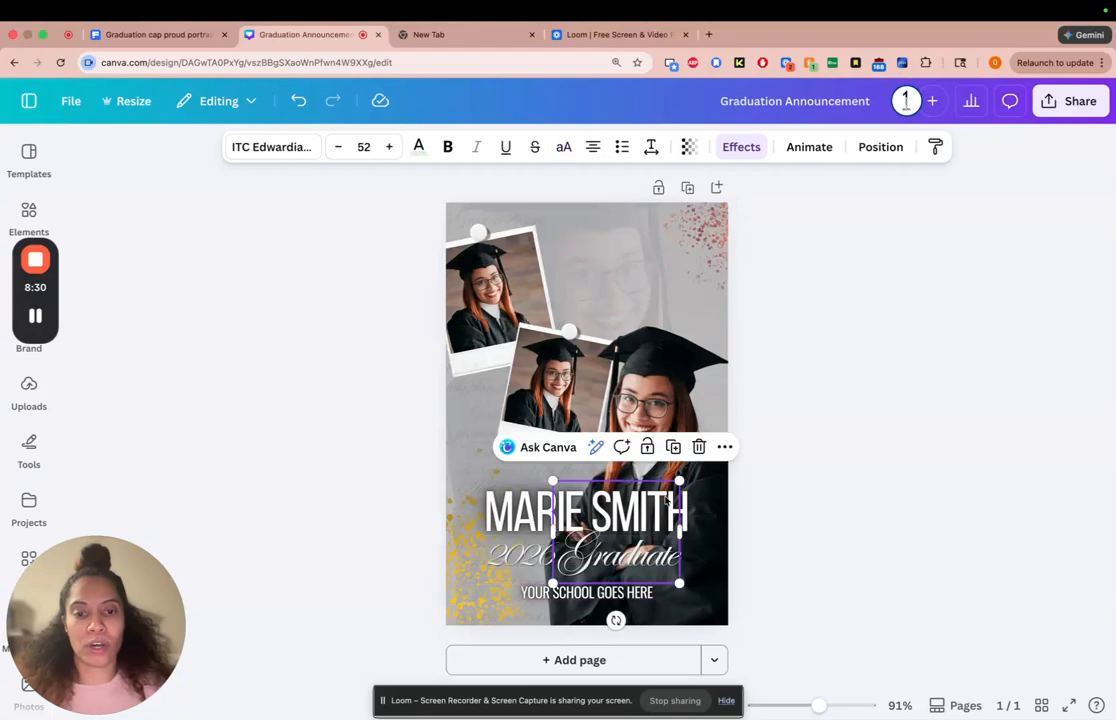
left_click(531, 507)
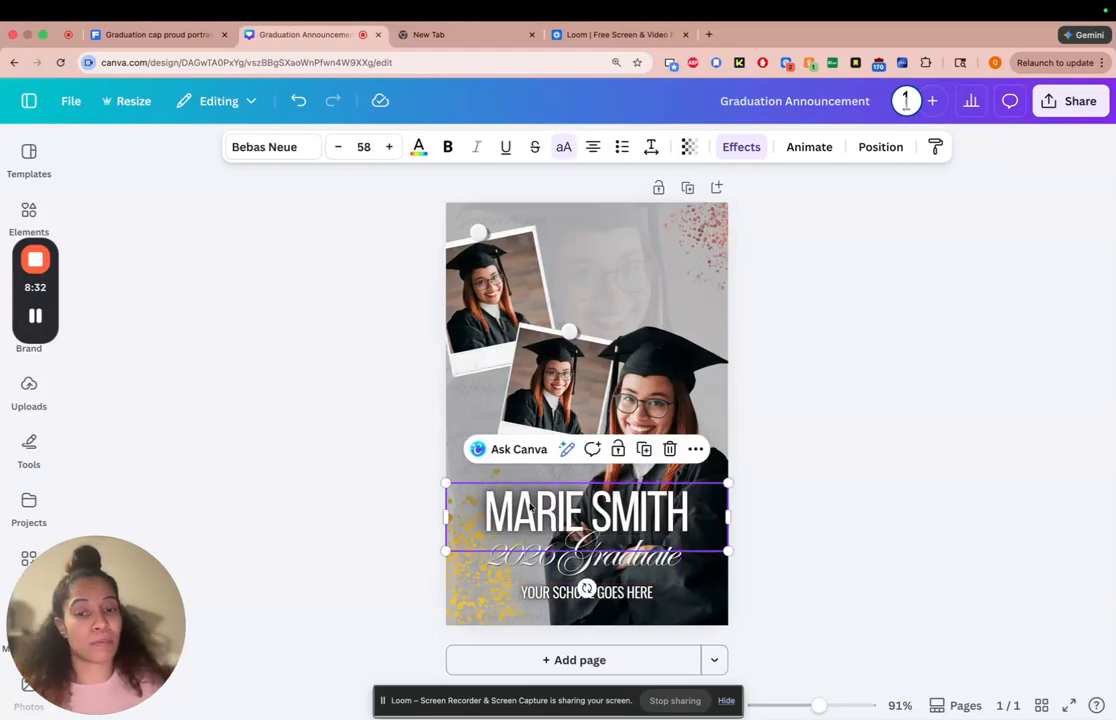
left_click(513, 561, "shift")
left_click(619, 568, "shift")
left_click(621, 594, "shift")
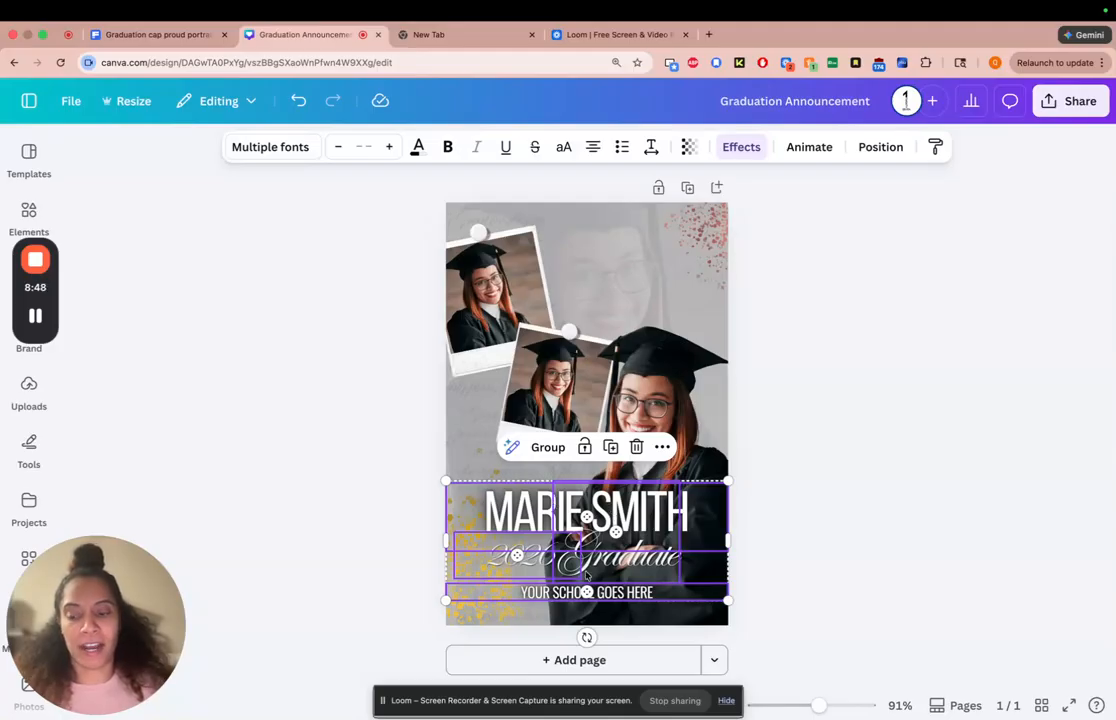
mouse_move(587, 575)
left_mouse_down()
mouse_move(587, 505)
mouse_move(587, 585)
left_mouse_up()
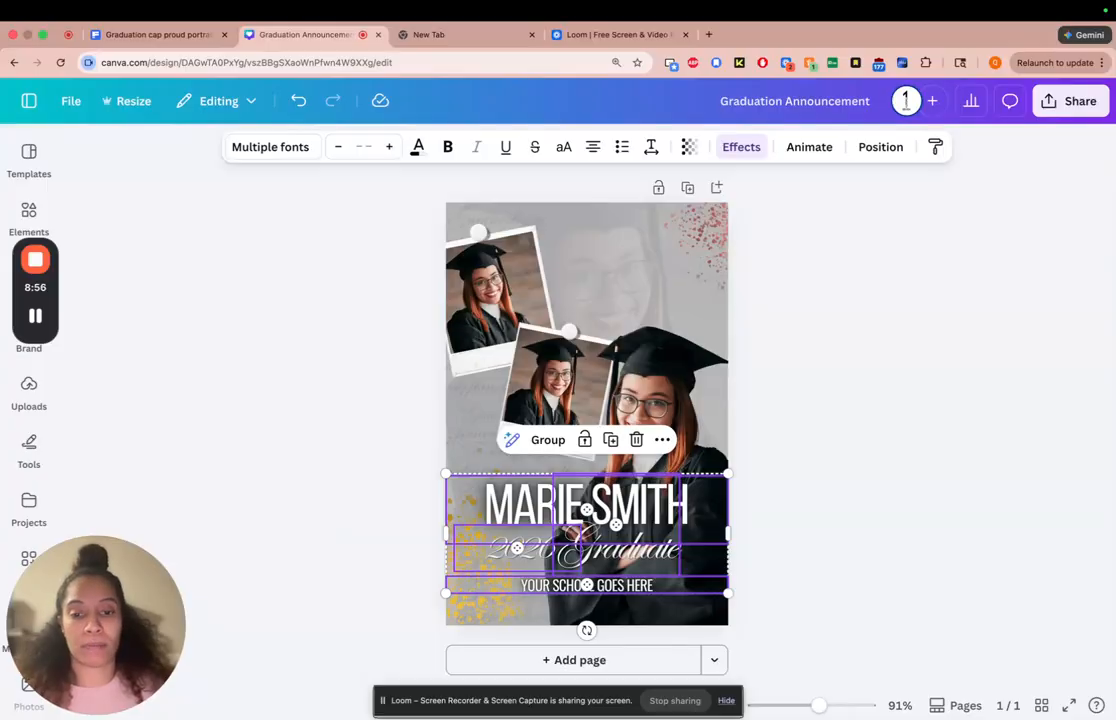
left_click_drag(587, 585, 587, 581)
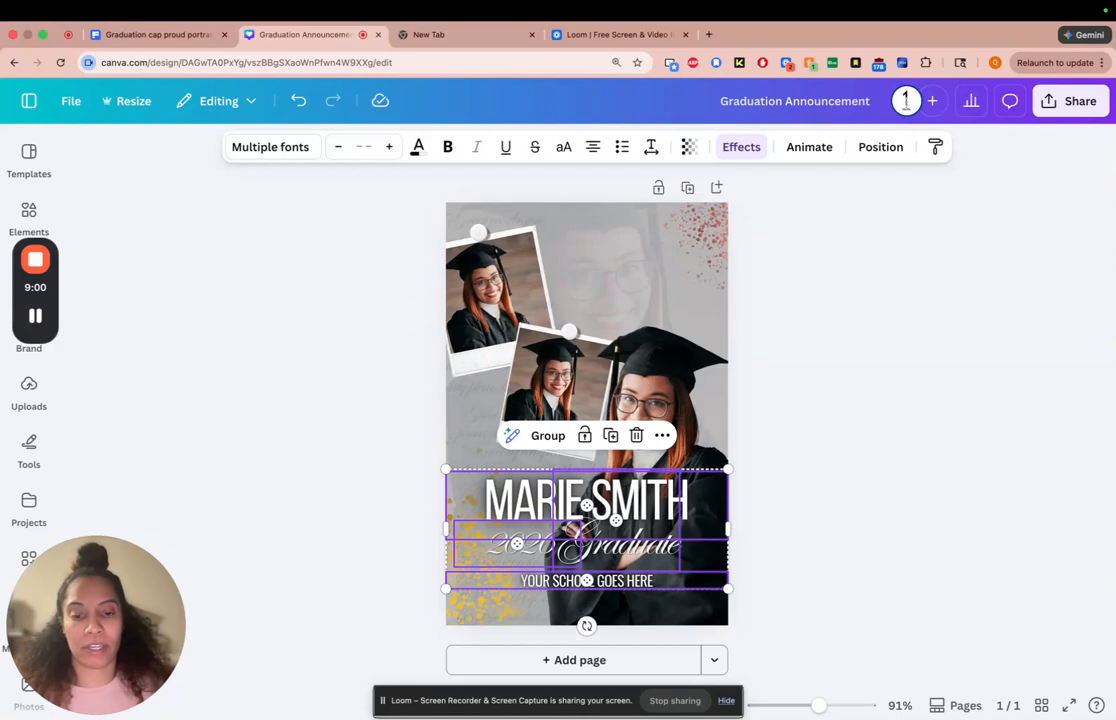
left_click(813, 581)
Duplicate the "YOUR SCHOOL GOES HERE" line and place the copy directly beneath the original
left_click(634, 584)
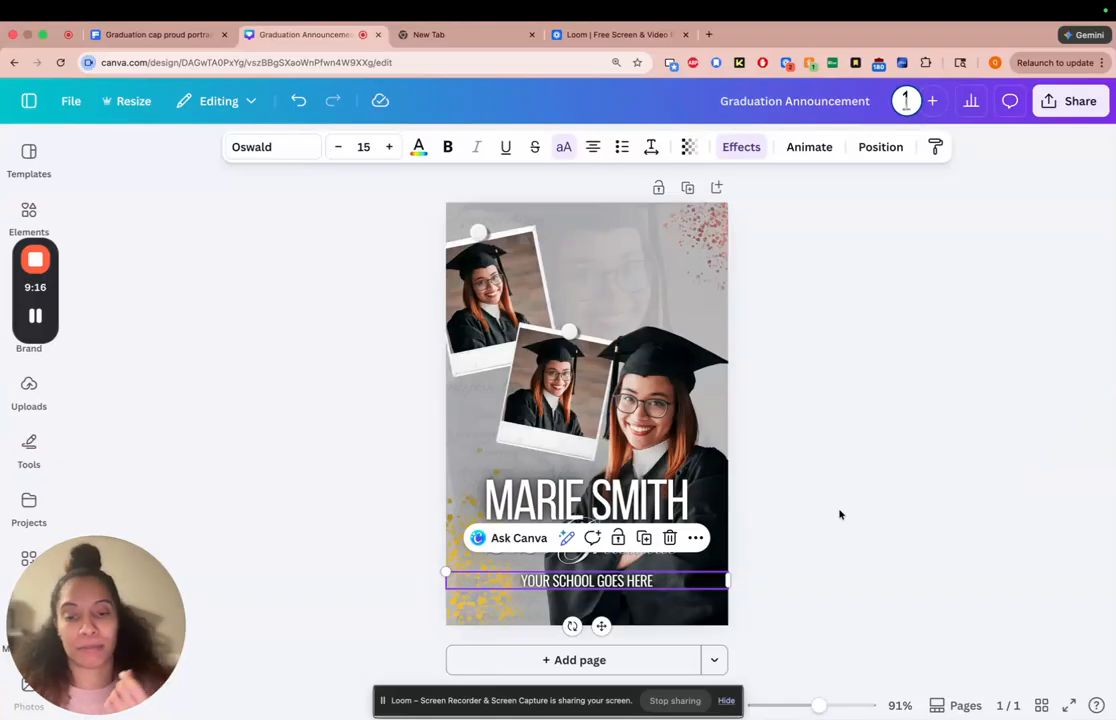
left_click(643, 537)
left_click_drag(630, 594, 619, 600)
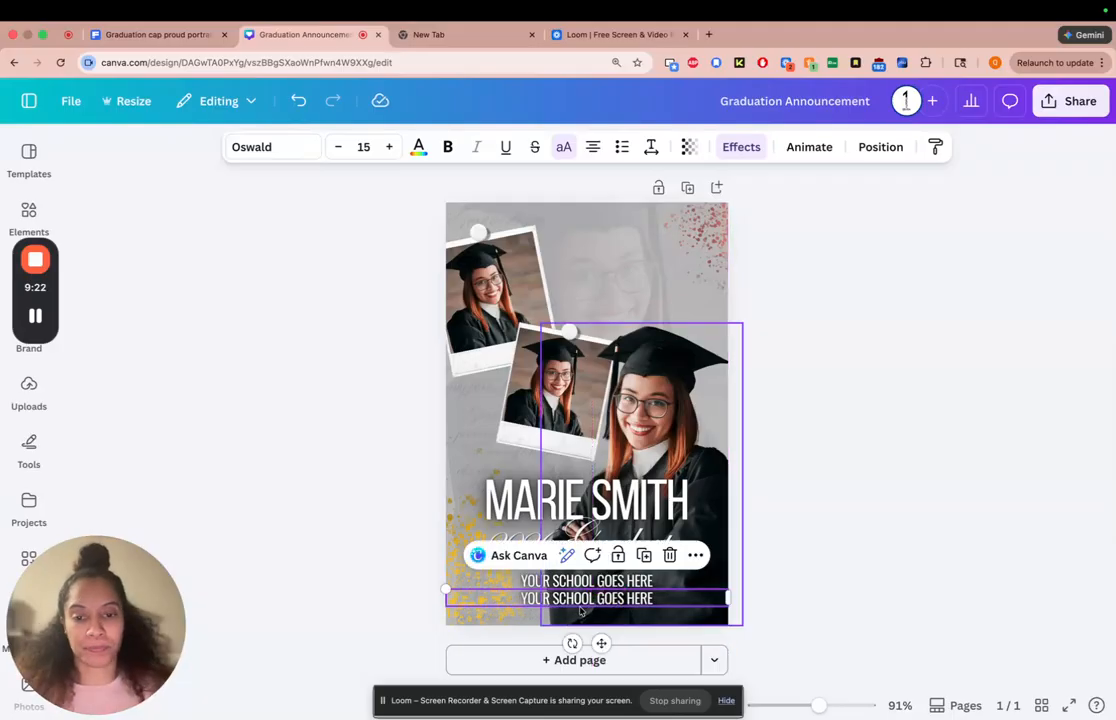
Replace the duplicated line's text with "THIS LOCATION | 6PM | MAY 21ST"
double_click(600, 598)
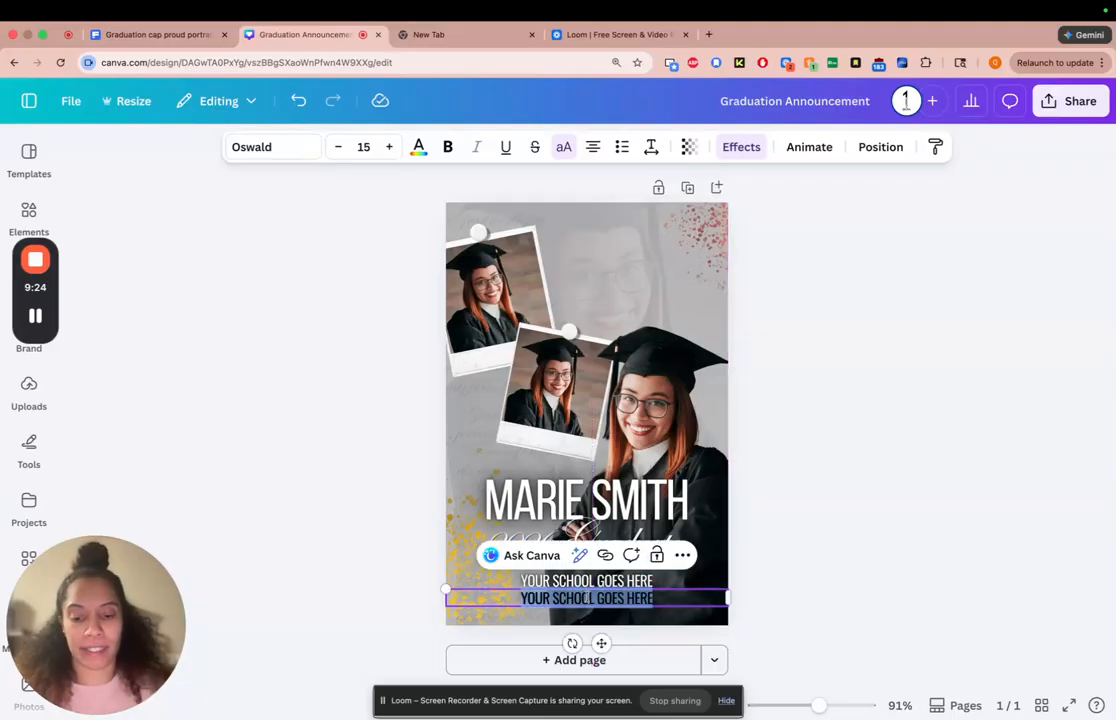
type("THIS LOCATION")
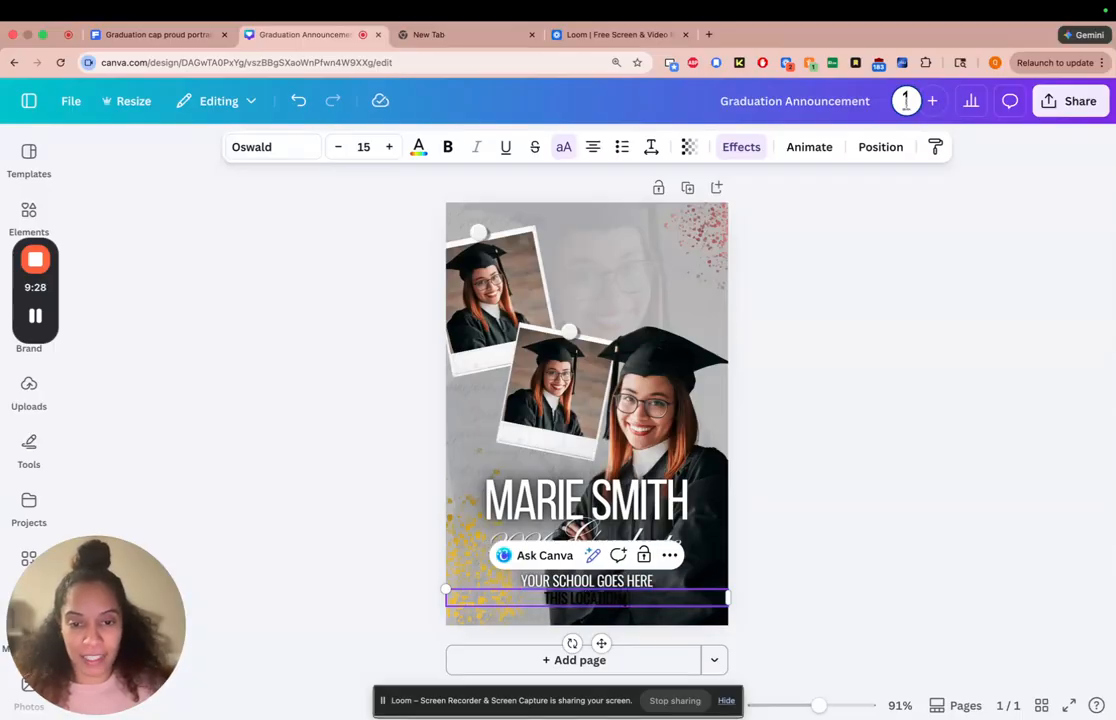
type(" | 6PM")
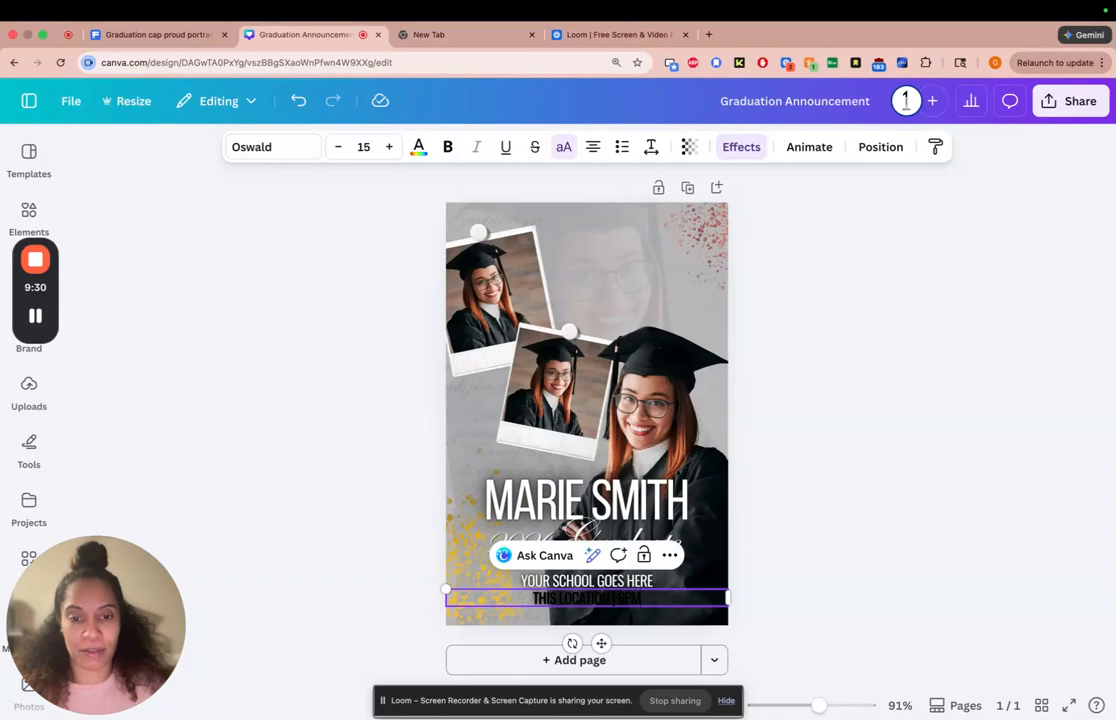
type(" |")
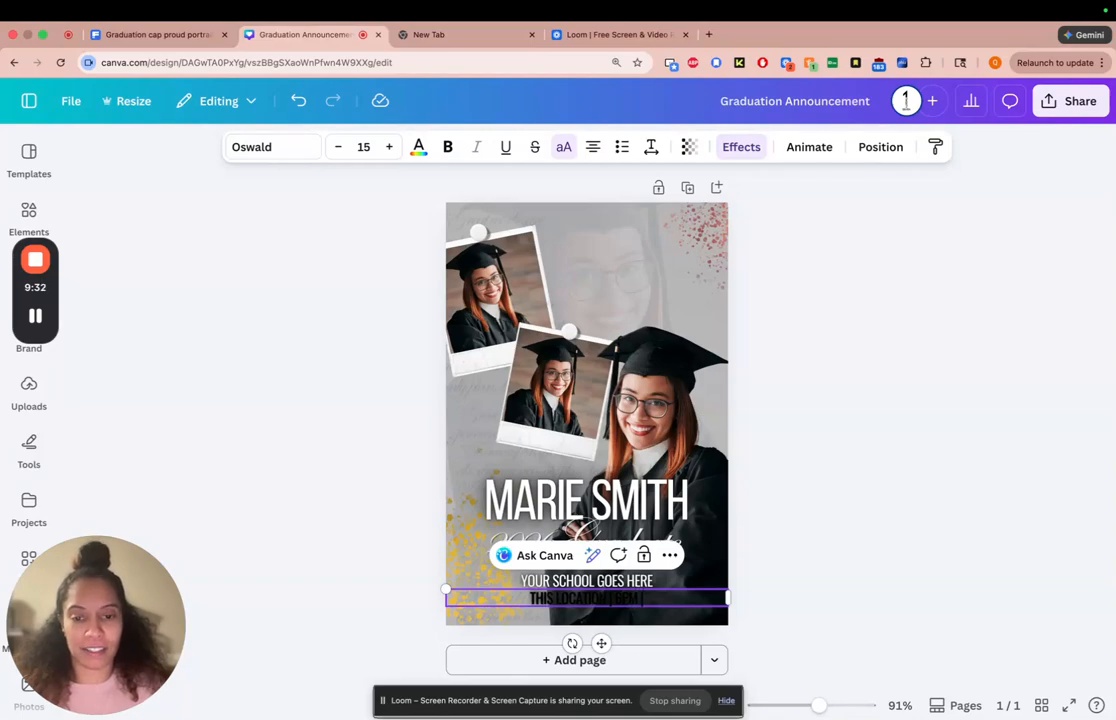
type(" (")
key("BackSpace")
type("MAY")
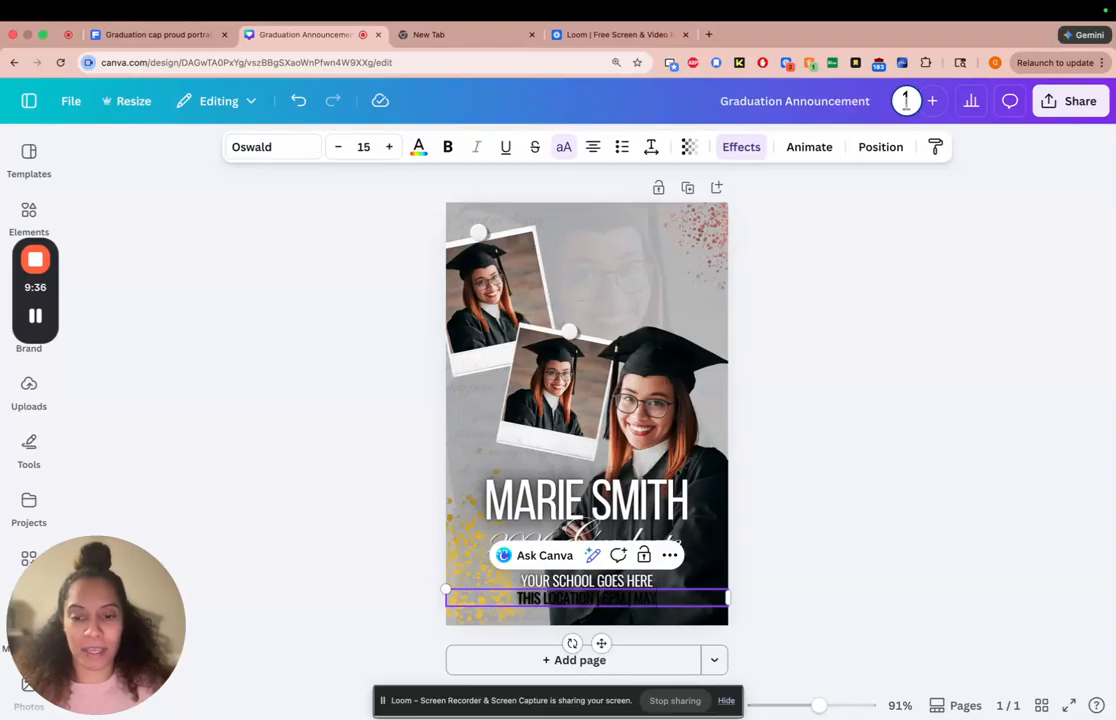
type(" 21ST")
left_click(868, 587)
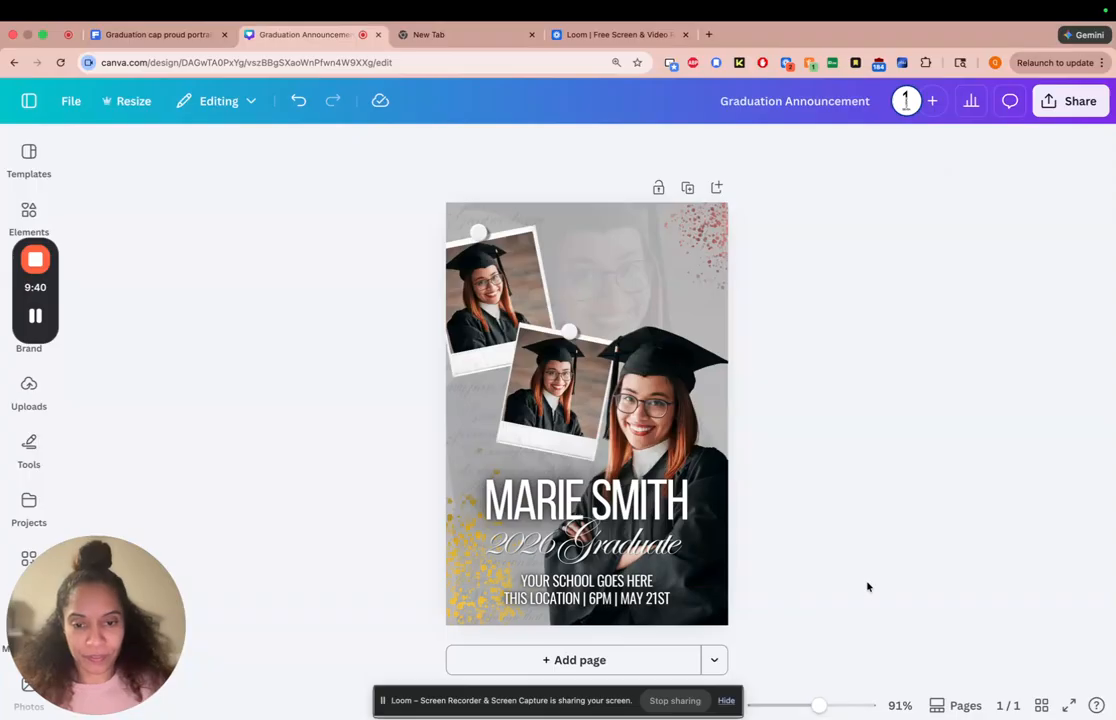
Set the location, time and date line to font size 12 with letter spacing 0
left_click(617, 598)
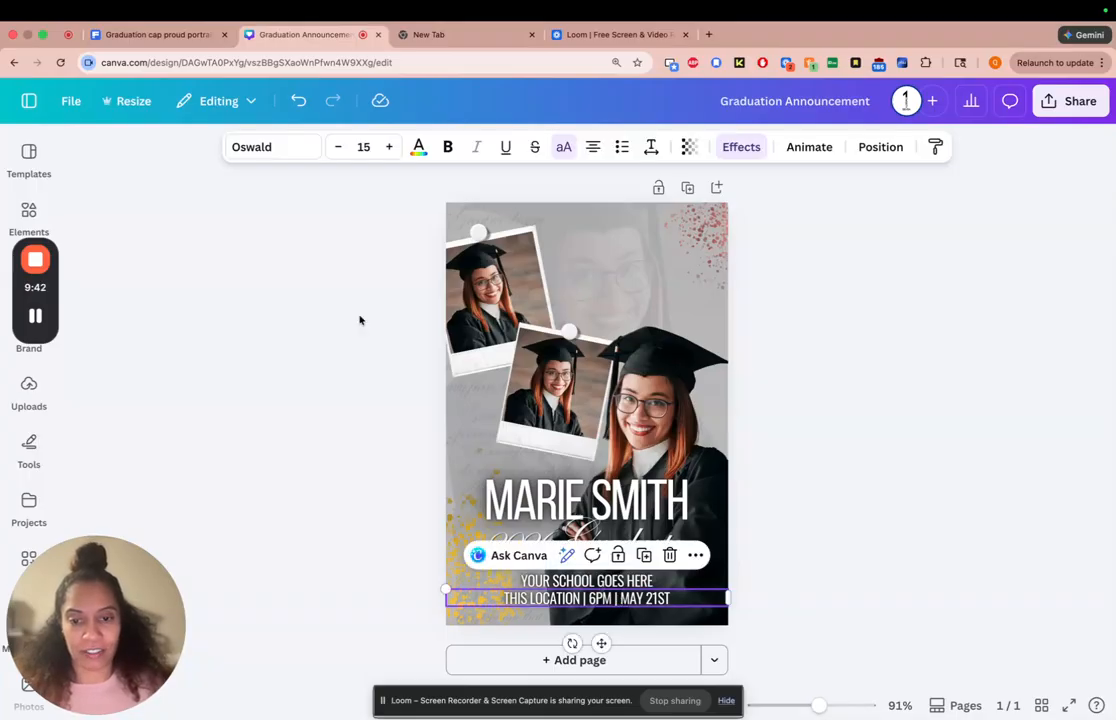
left_click(339, 148)
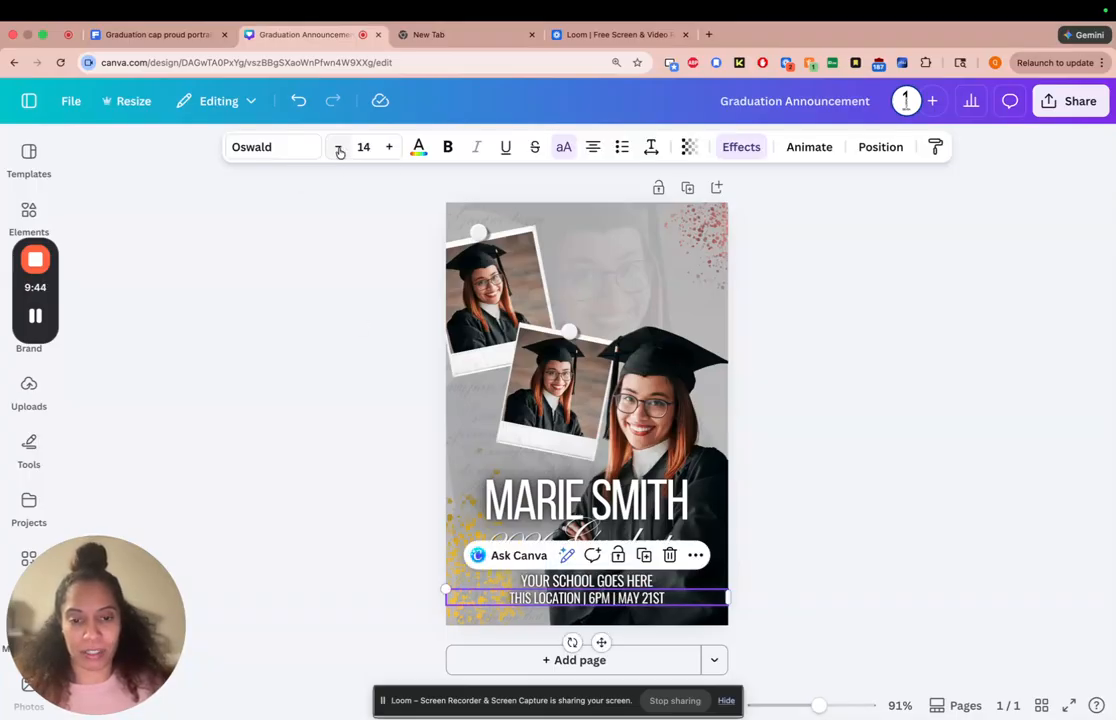
left_click(339, 148)
left_click(339, 148)
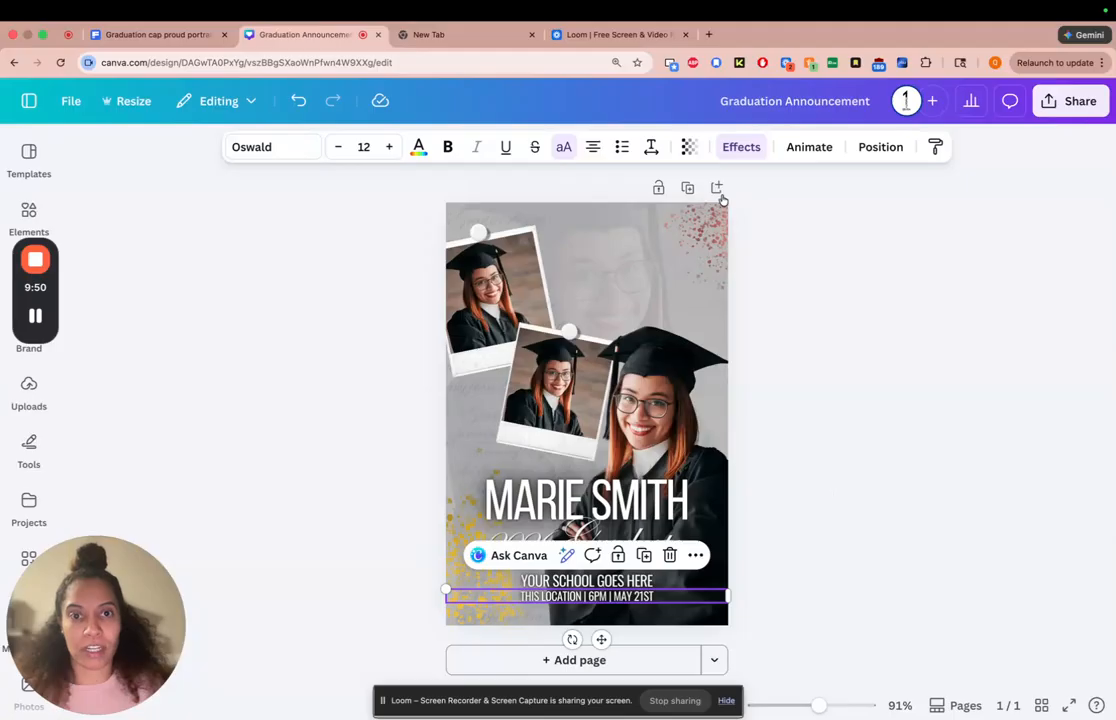
left_click(651, 147)
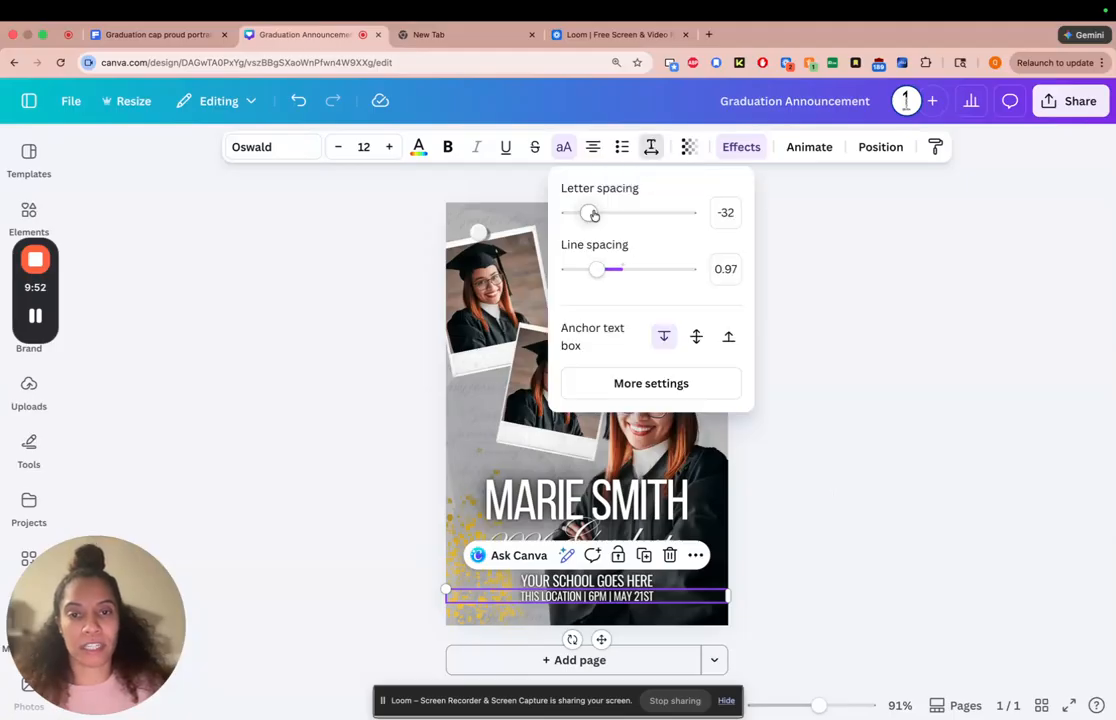
left_click_drag(590, 214, 594, 215)
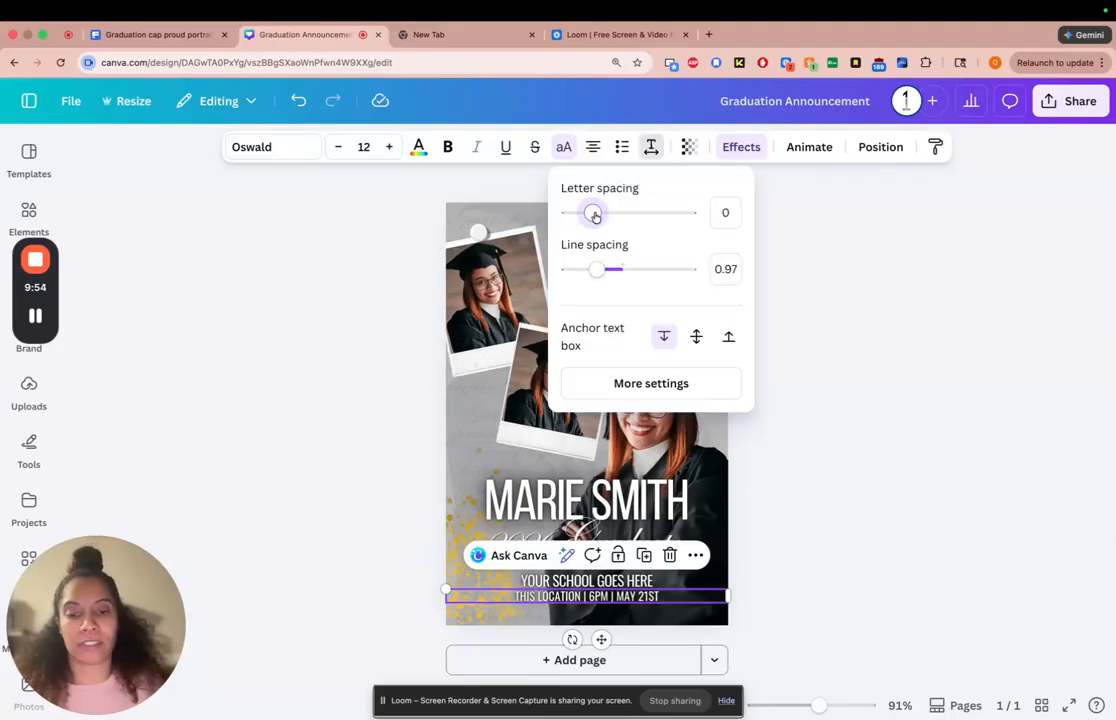
left_click(808, 570)
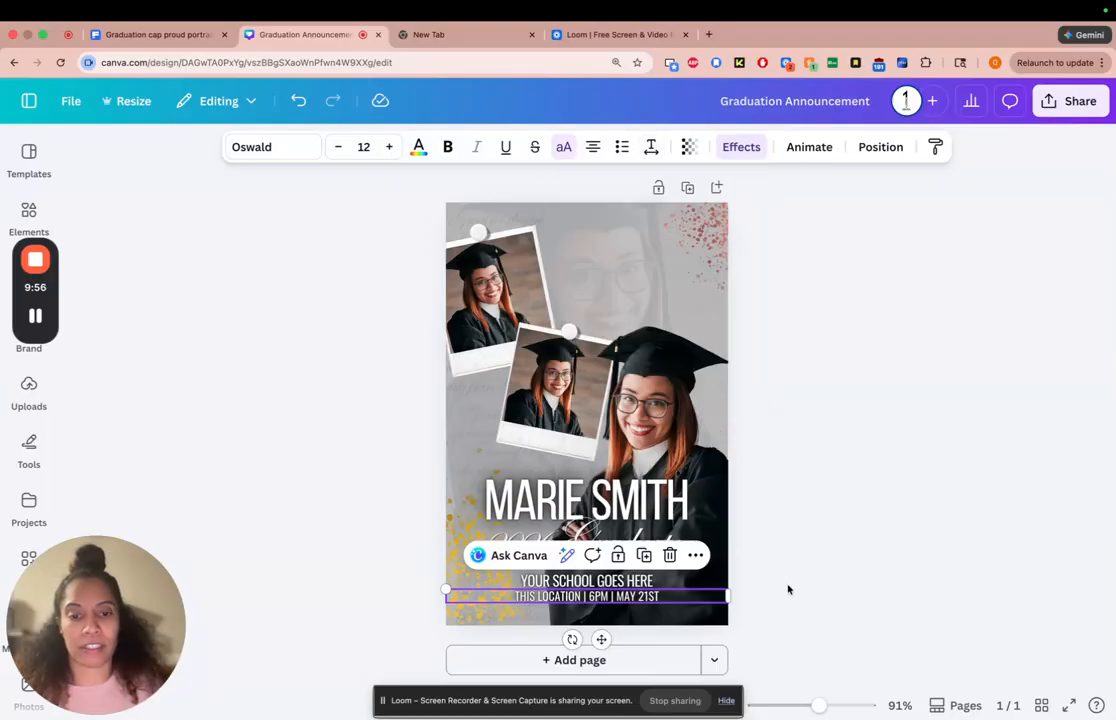
Move the school line up slightly to widen the gap above the location line
left_click(740, 588)
left_click(694, 576)
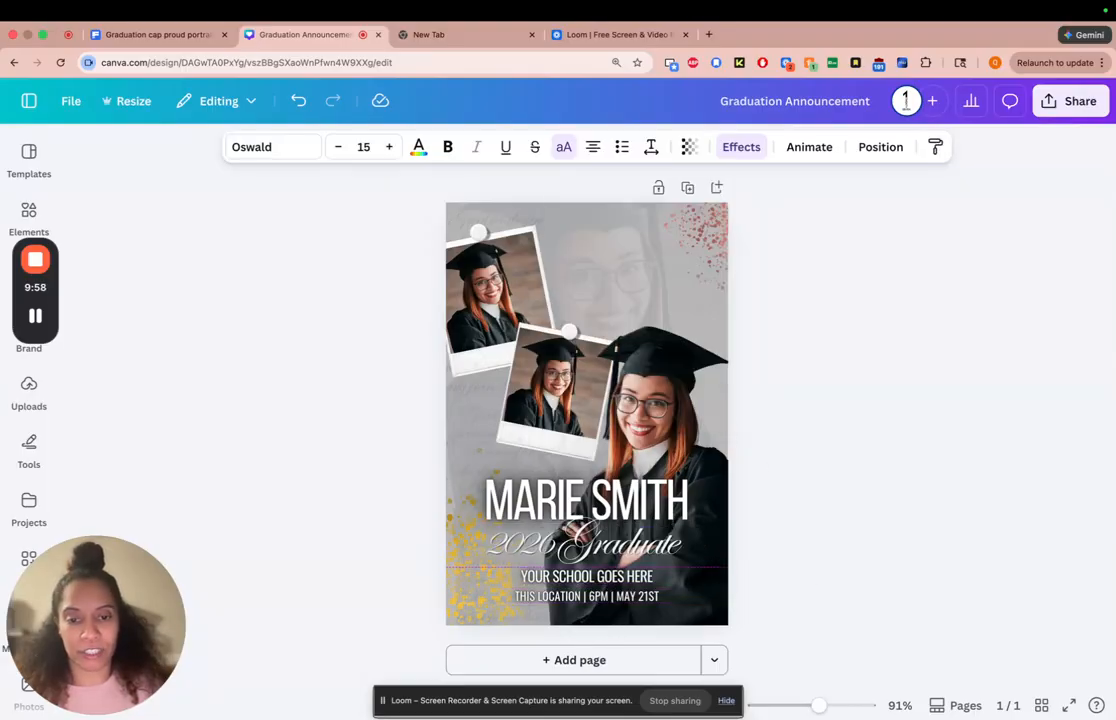
key("Escape")
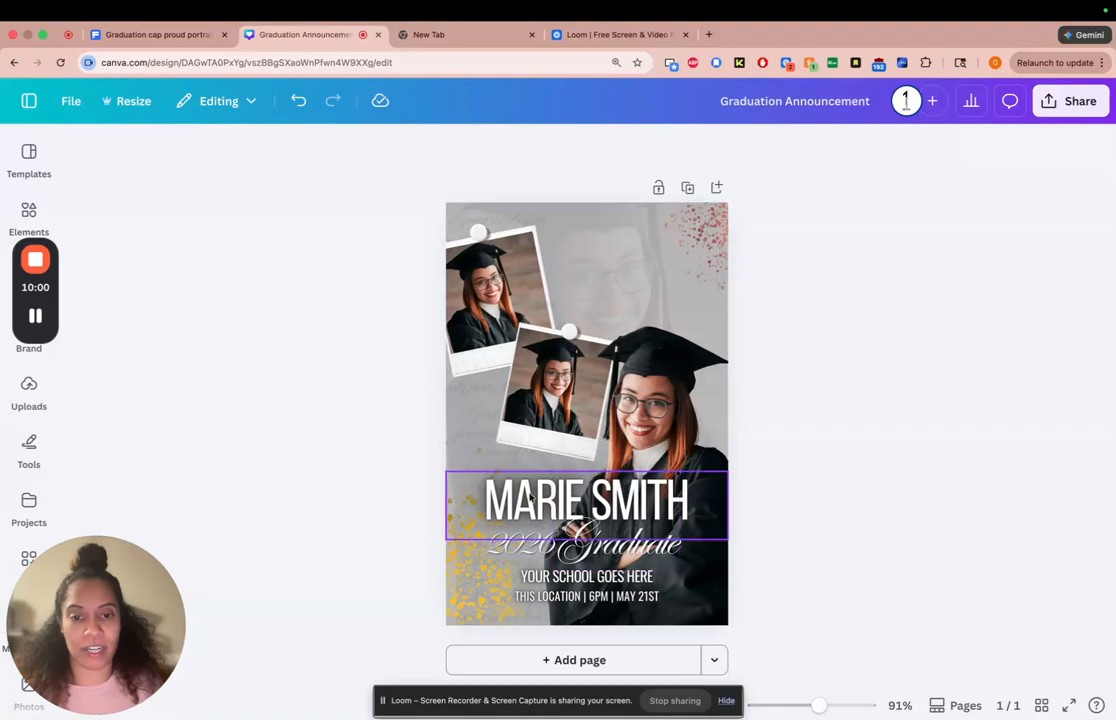
Increase the letter spacing of the location, time and date line slightly further
left_click(587, 596)
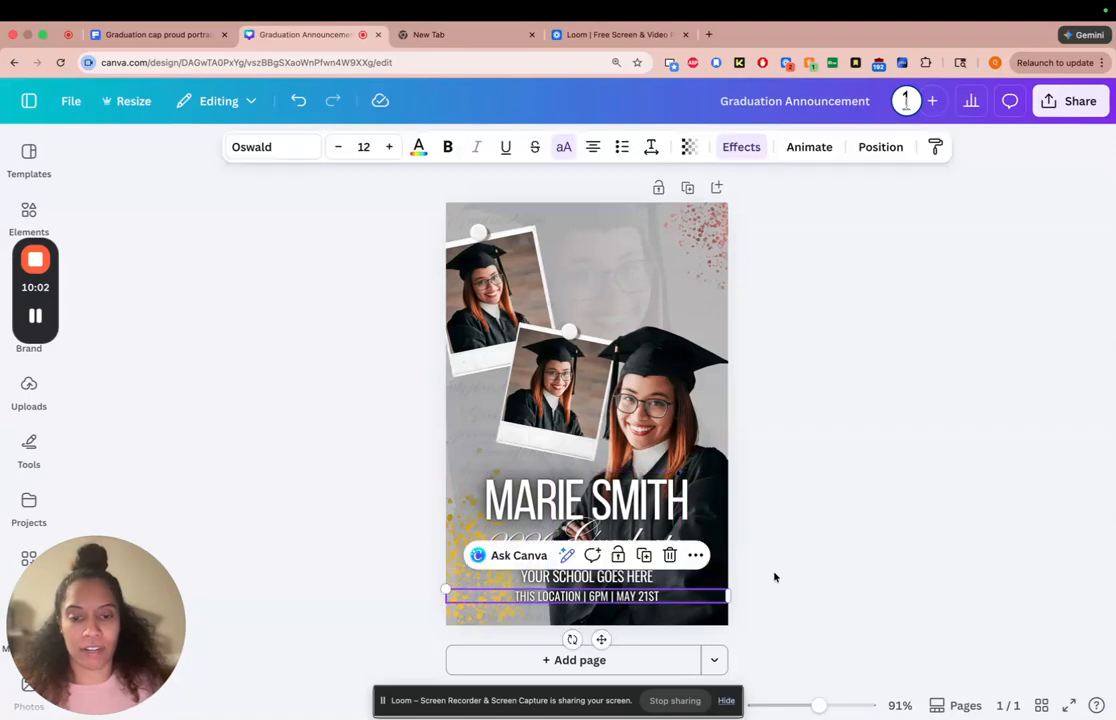
left_click(651, 147)
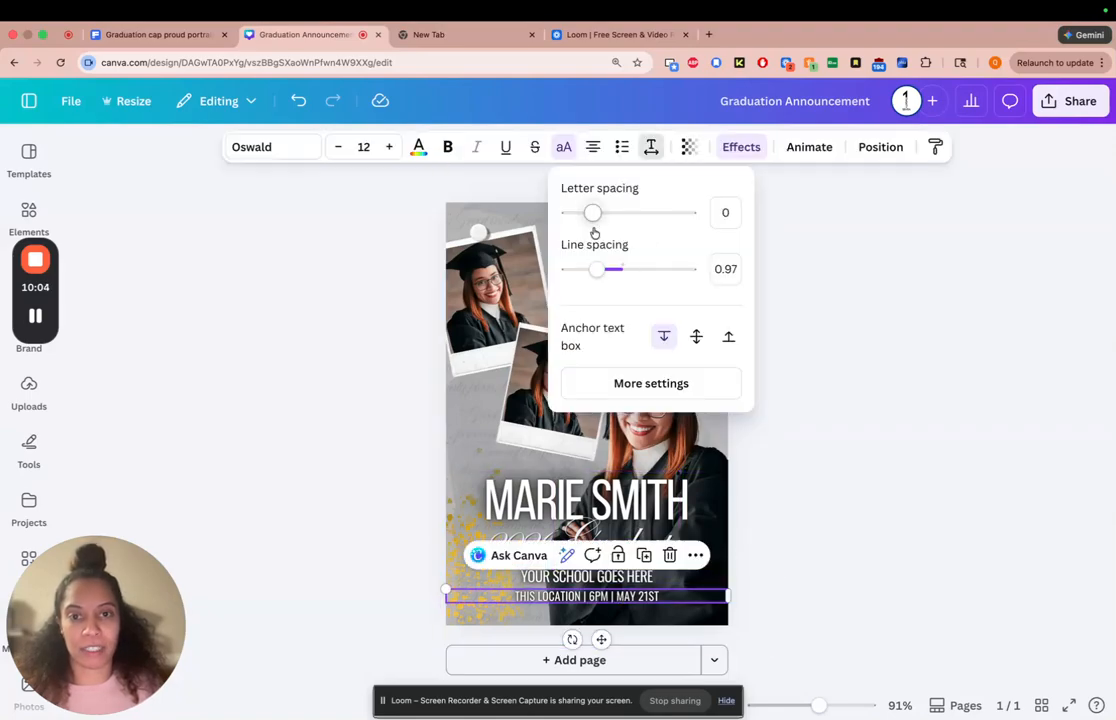
left_click_drag(594, 220, 596, 213)
left_click(807, 570)
left_click(807, 570)
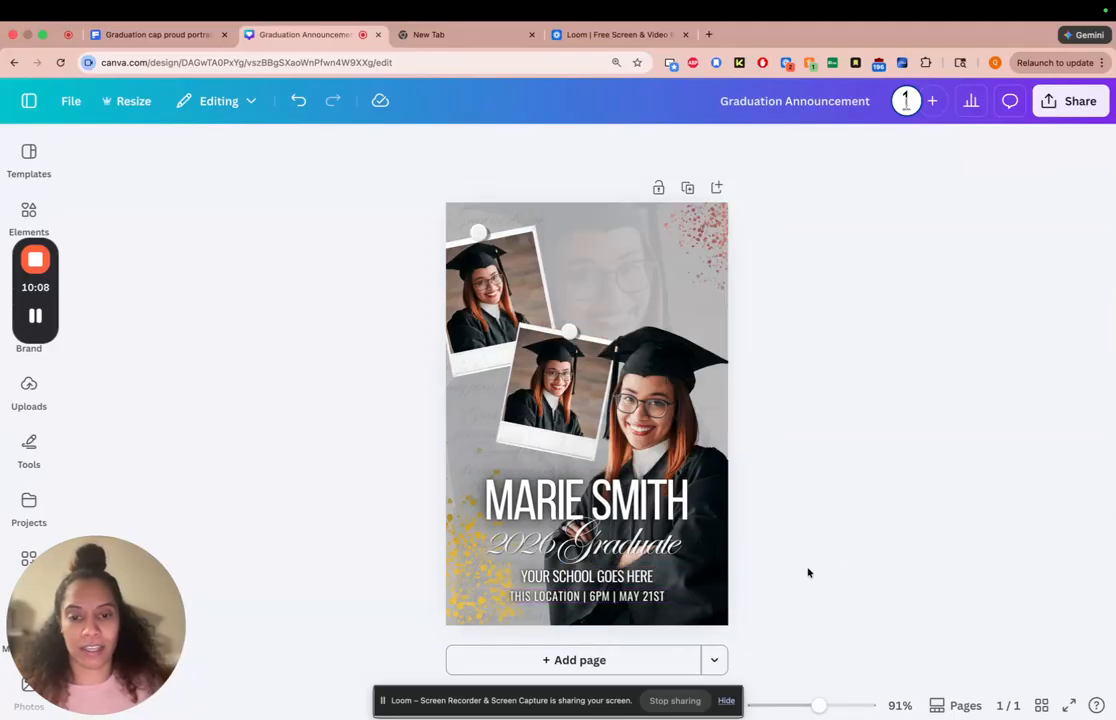
Nudge the location, time and date line down slightly beneath the school line
left_click(658, 600)
key("Down")
key("Down")
key("Down")
key("Down")
key("Down")
key("Down")
key("Down")
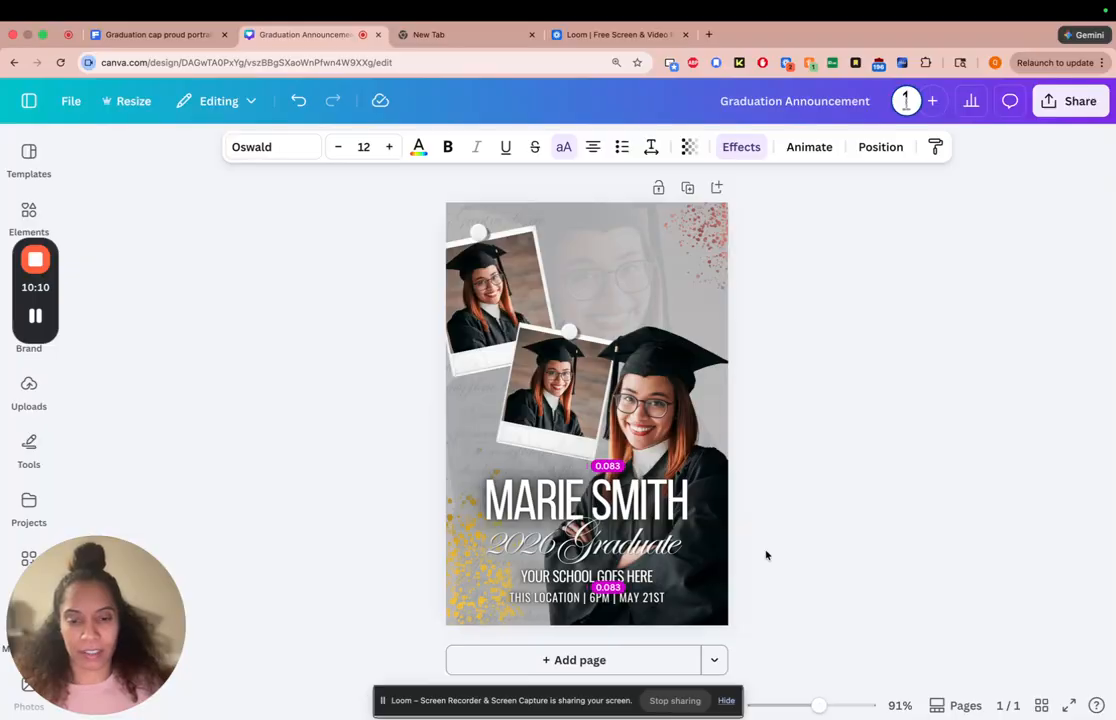
left_click(867, 545)
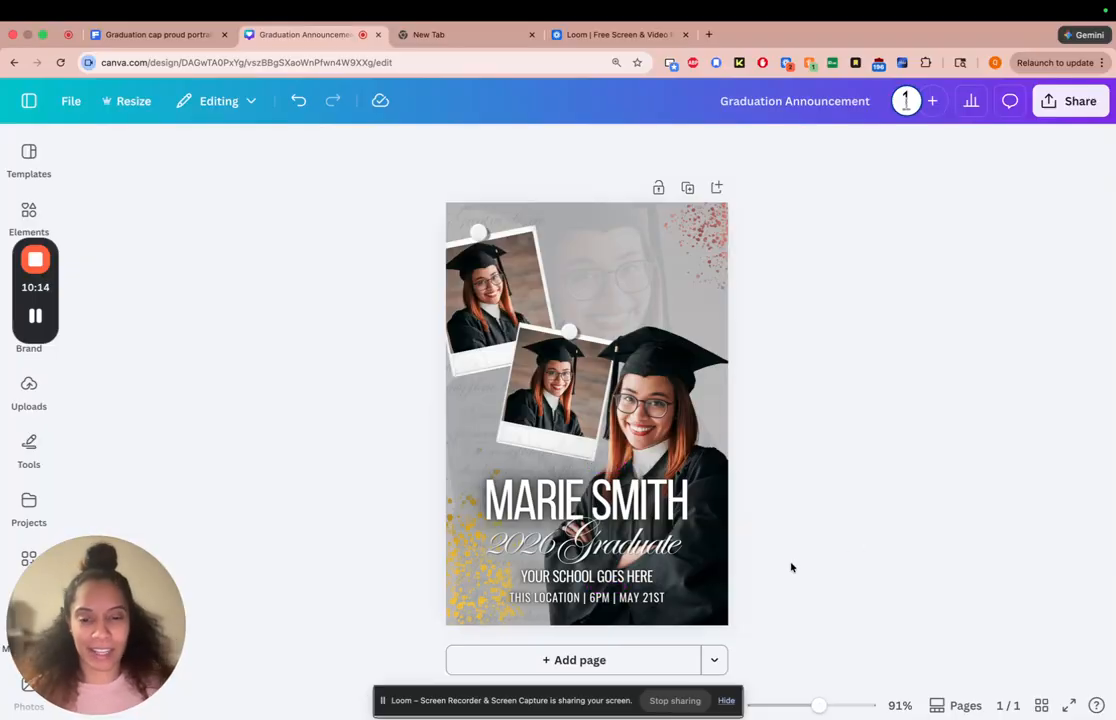
Select the name, year, "Graduate", school and location lines together and move them up slightly on the page
left_click(633, 582)
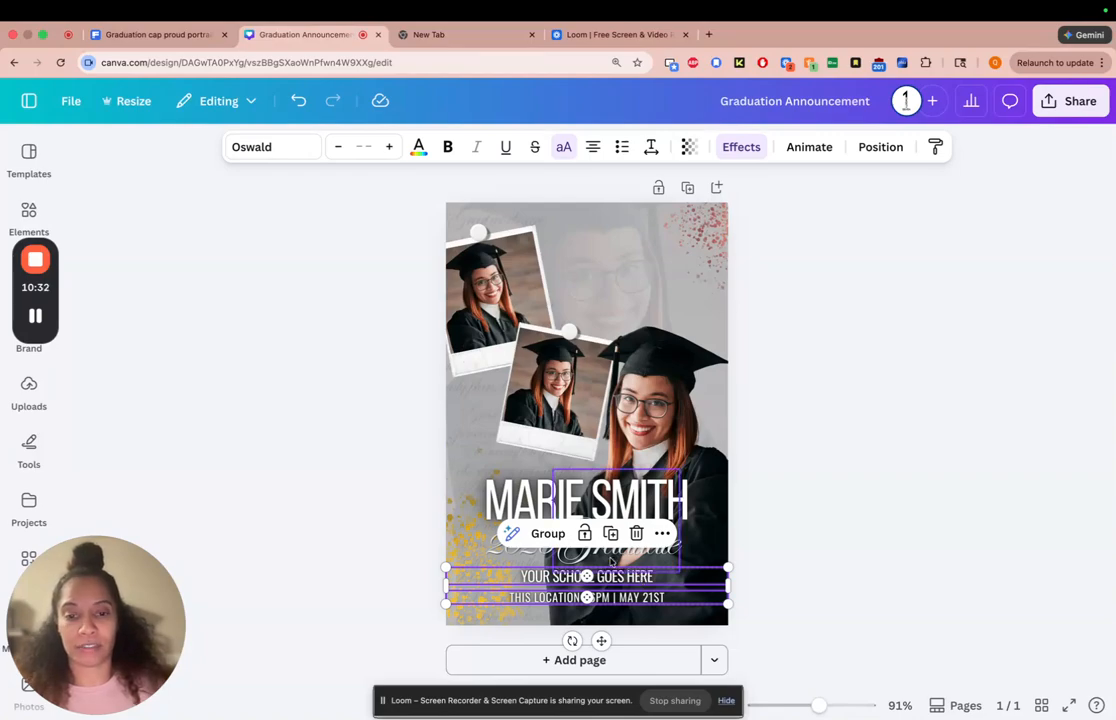
left_click(551, 553, "shift")
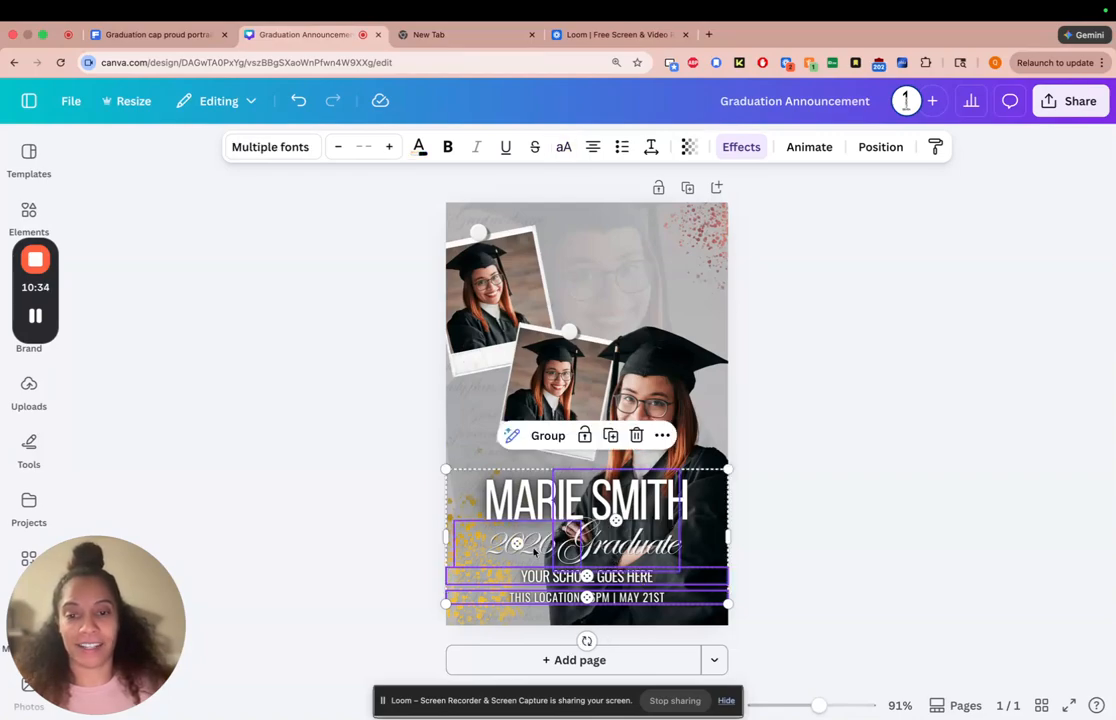
left_click(640, 497, "shift")
left_click_drag(701, 481, 701, 474)
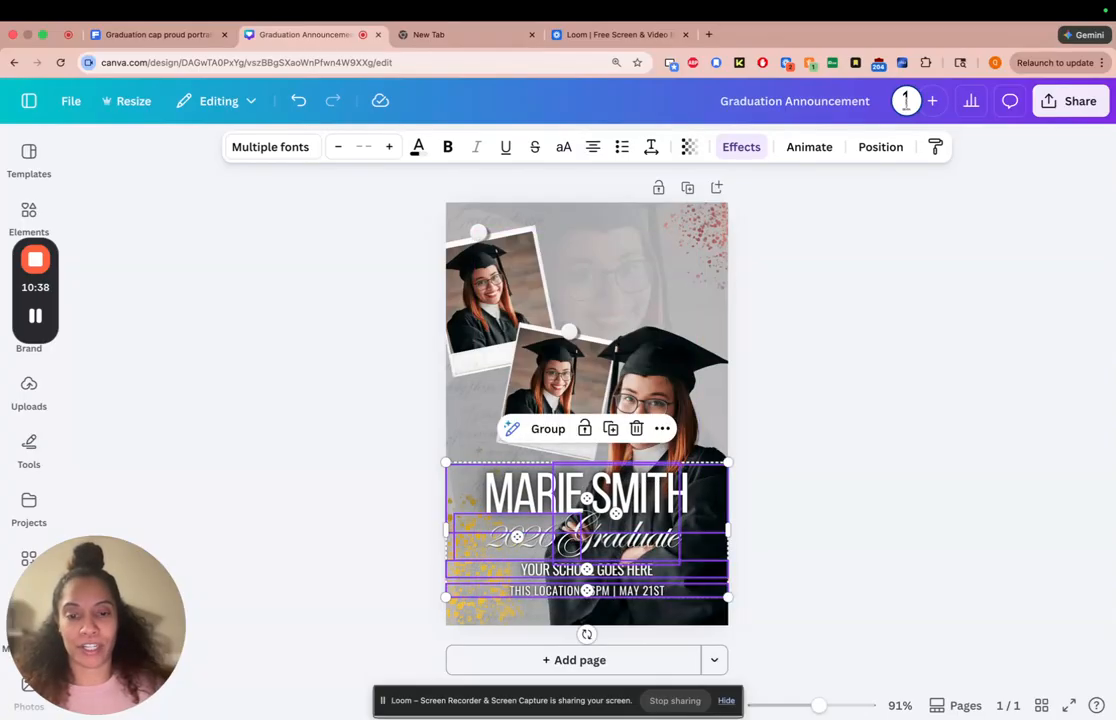
key("Up")
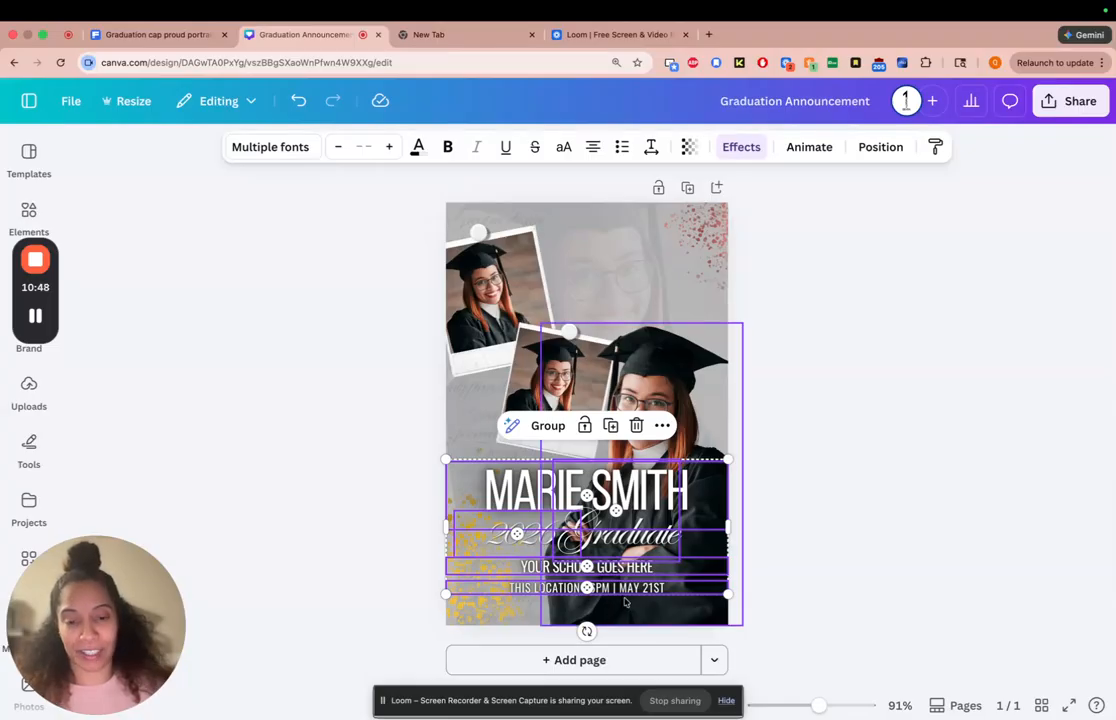
left_click(822, 551)
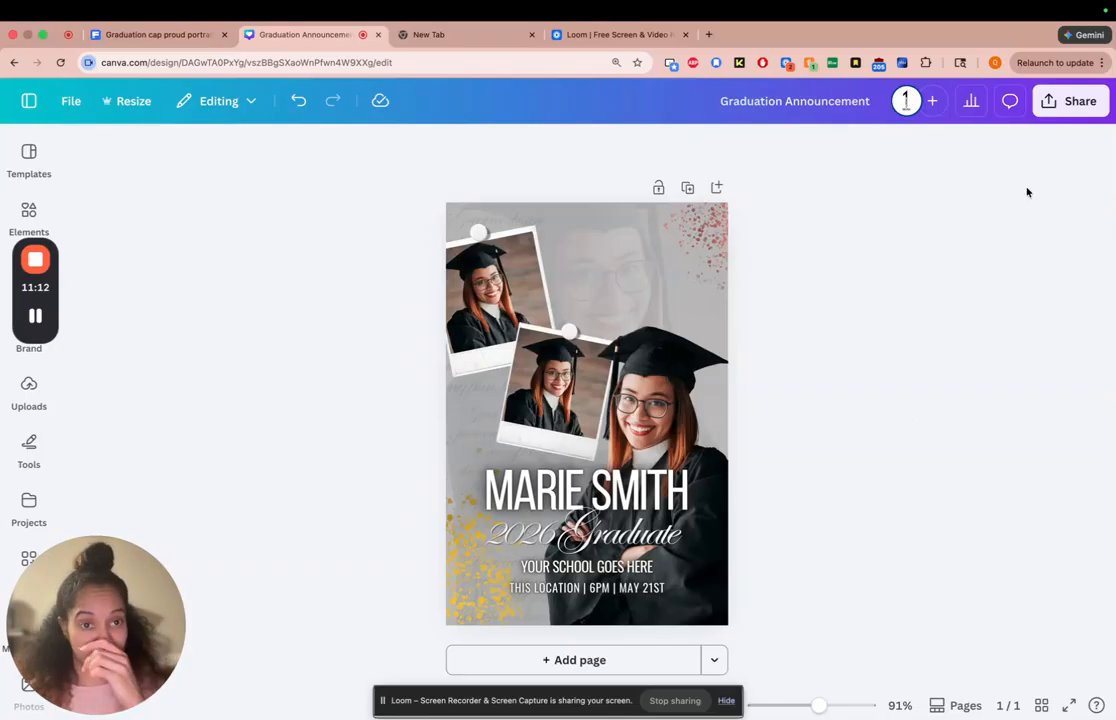
Download the announcement as a PDF Print file with the CMYK color profile
left_click(1072, 101)
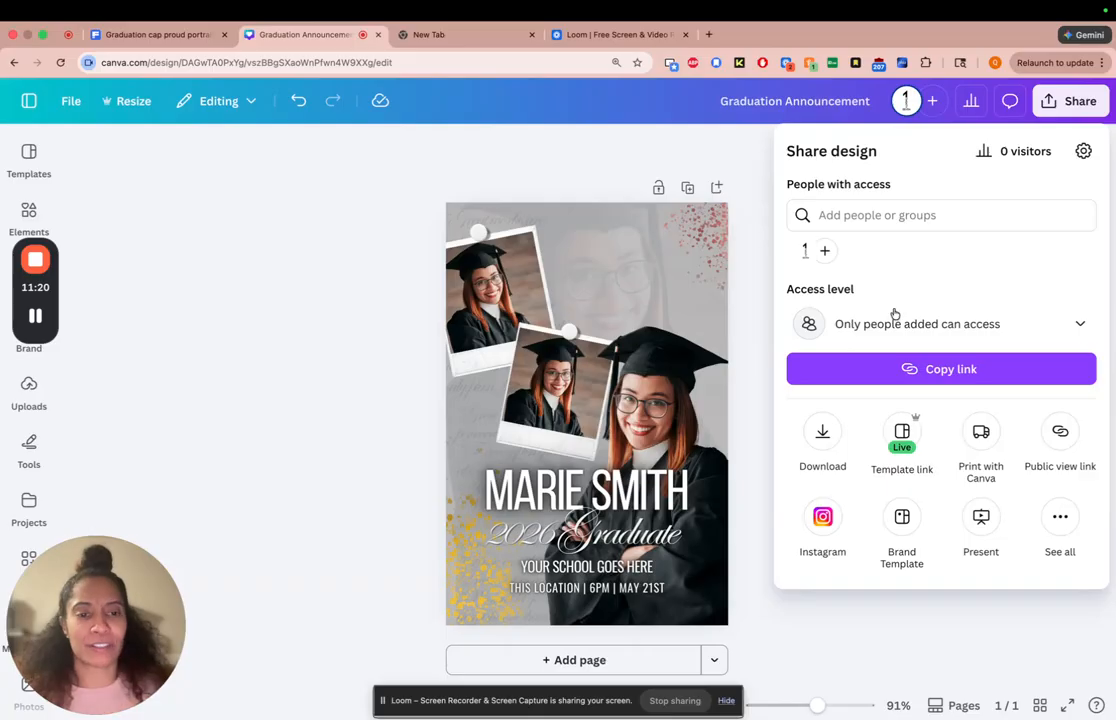
left_click(823, 436)
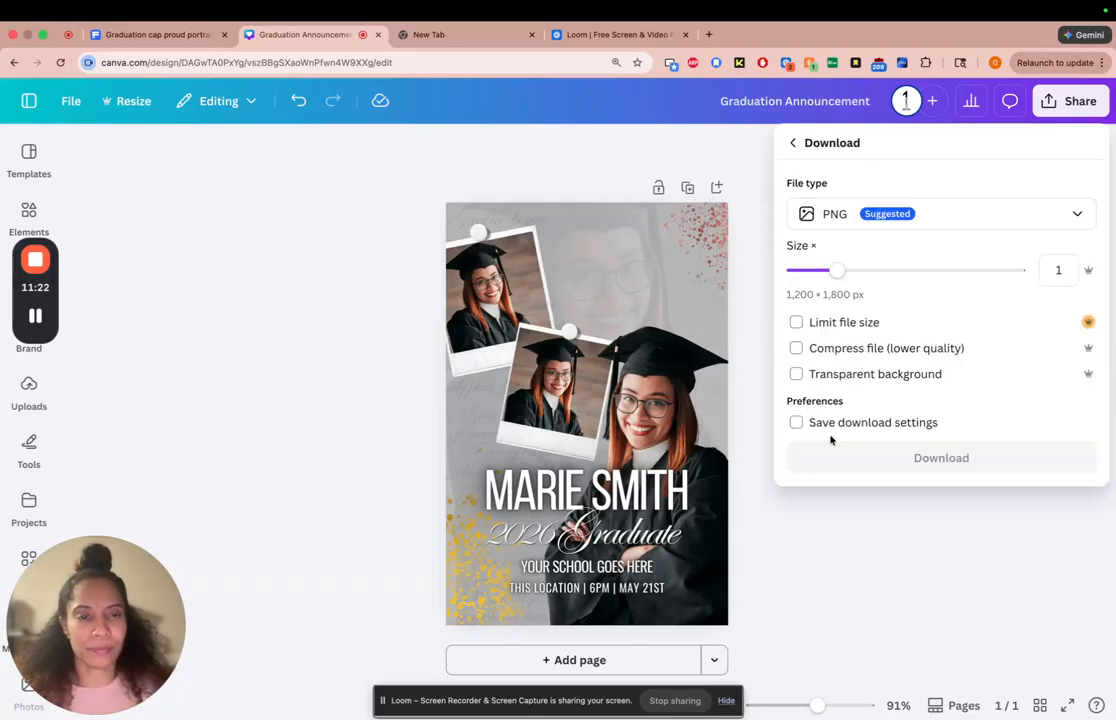
left_click(907, 220)
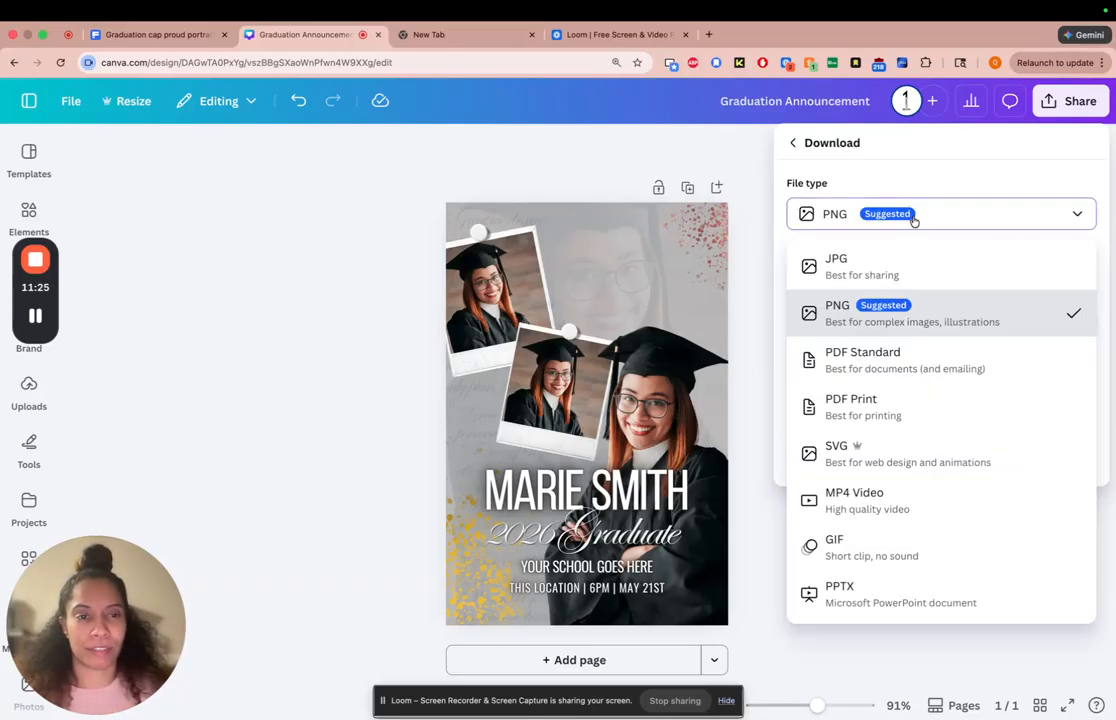
left_click(887, 408)
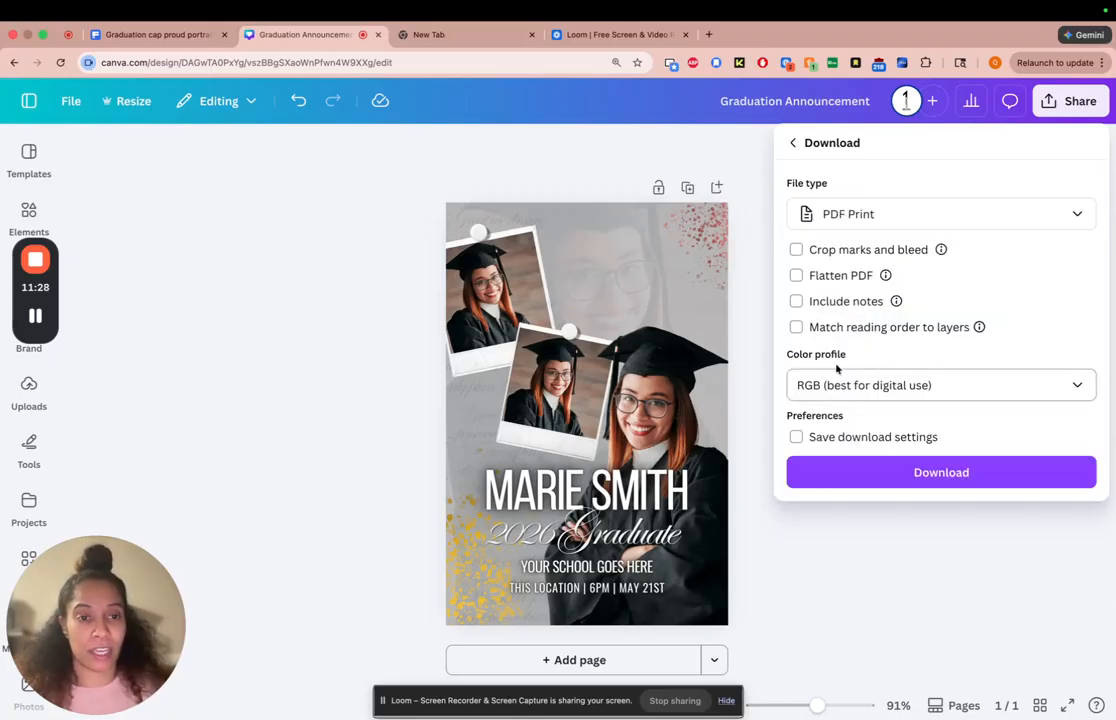
left_click(905, 386)
left_click(893, 461)
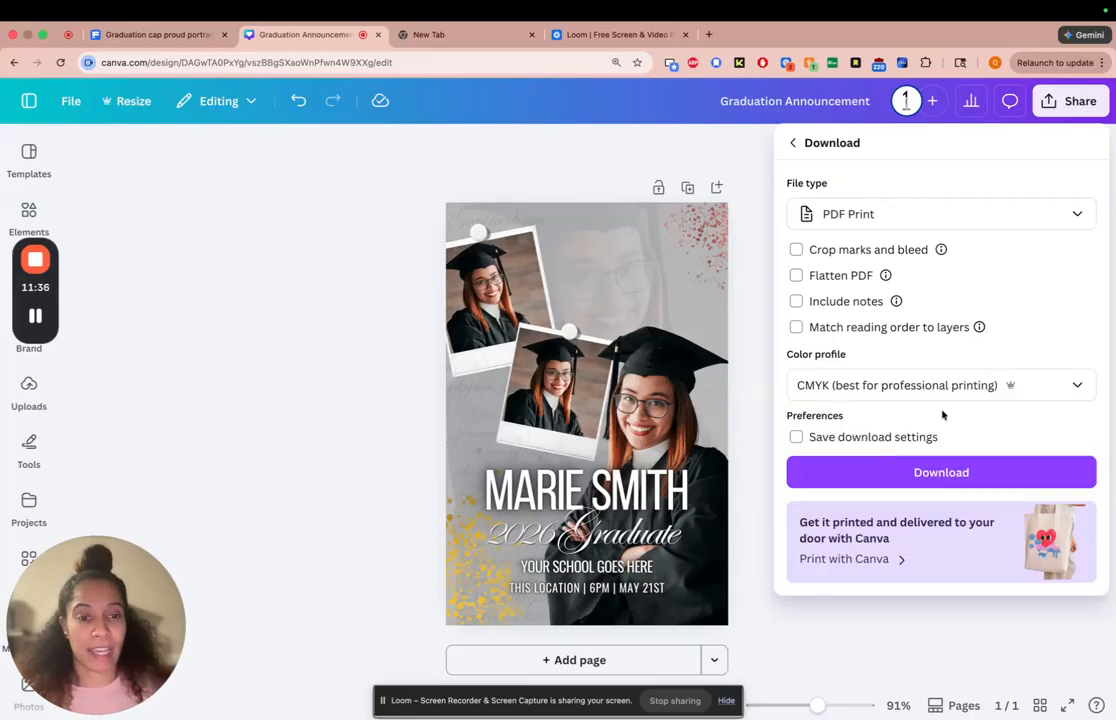
left_click(915, 470)
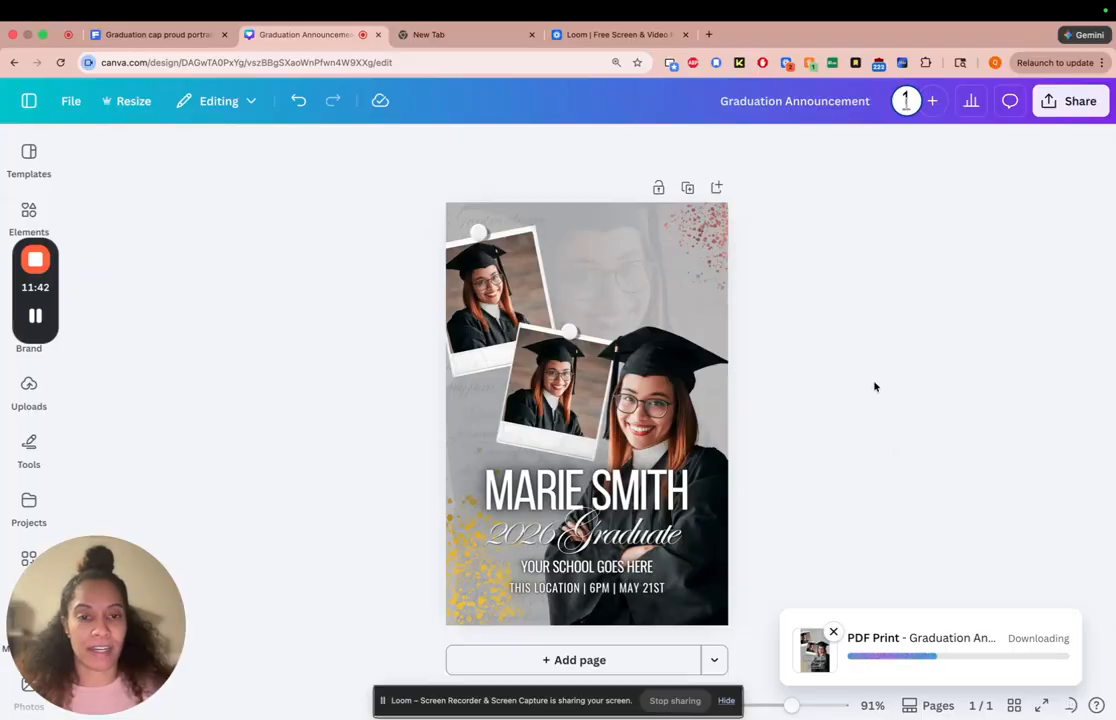
left_click(1045, 106)
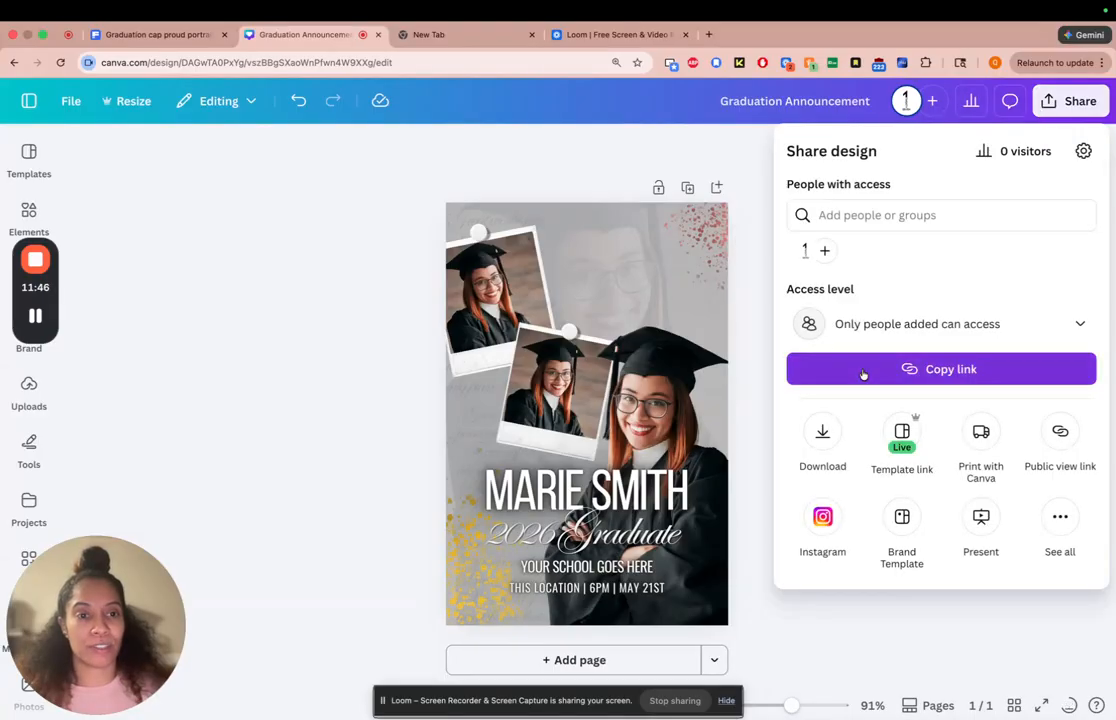
left_click(822, 432)
left_click(872, 227)
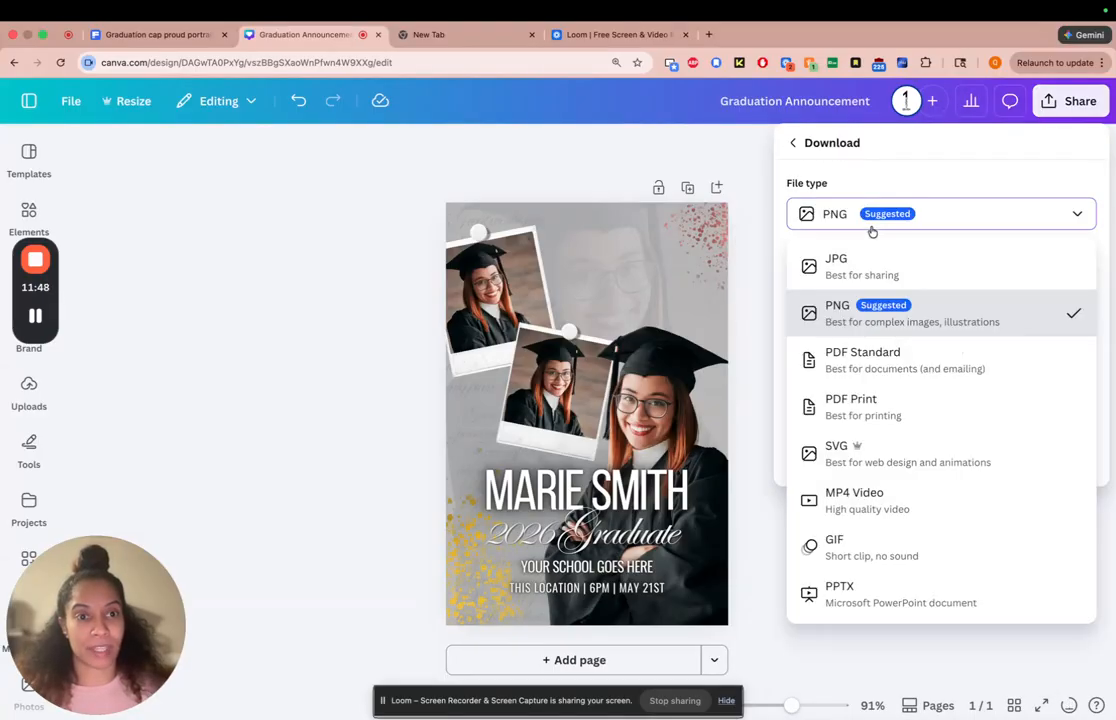
left_click(872, 259)
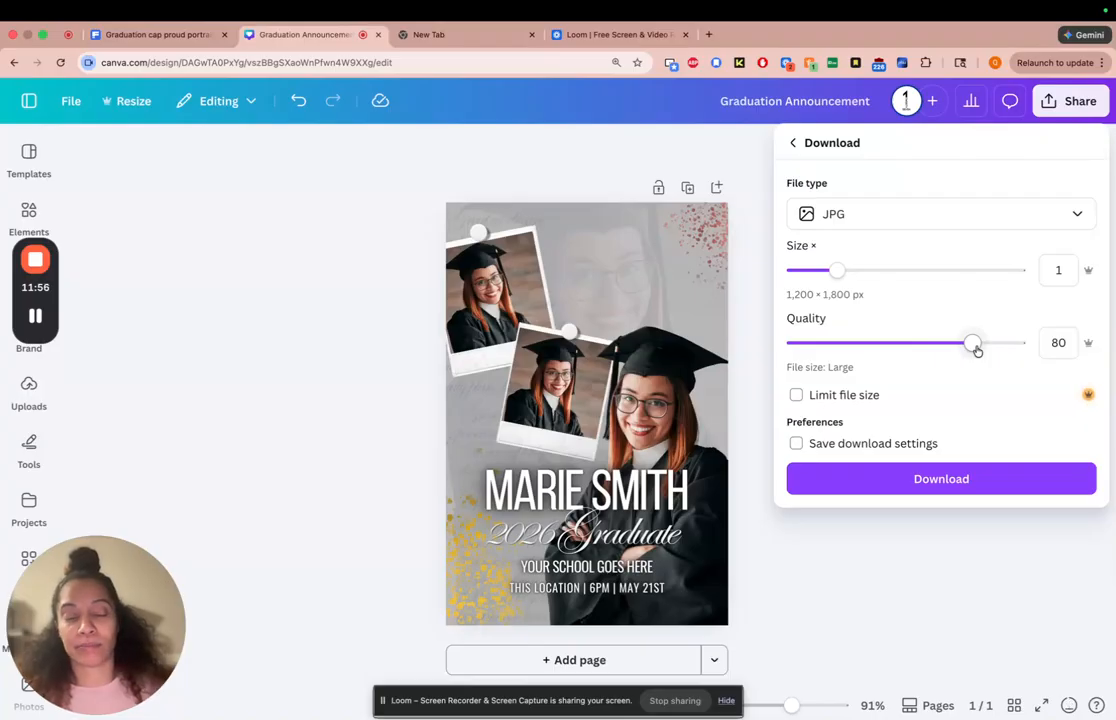
left_click_drag(975, 347, 1021, 346)
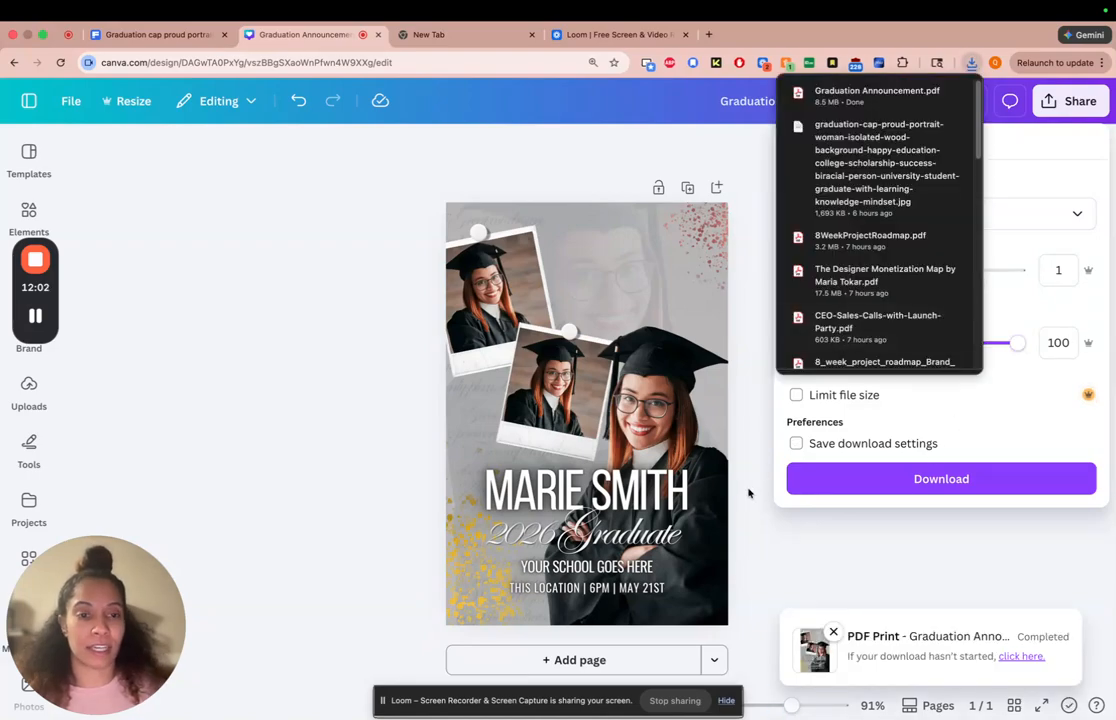
left_click(755, 481)
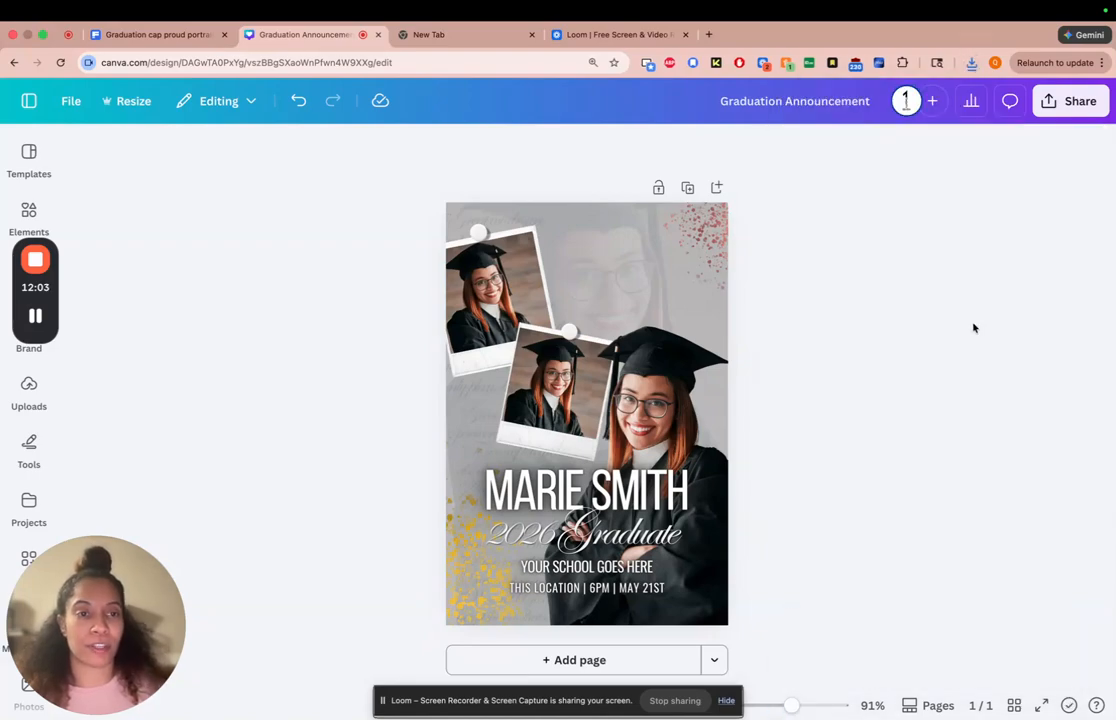
Download the announcement as a JPG file at size 1 and quality 80
left_click(1060, 104)
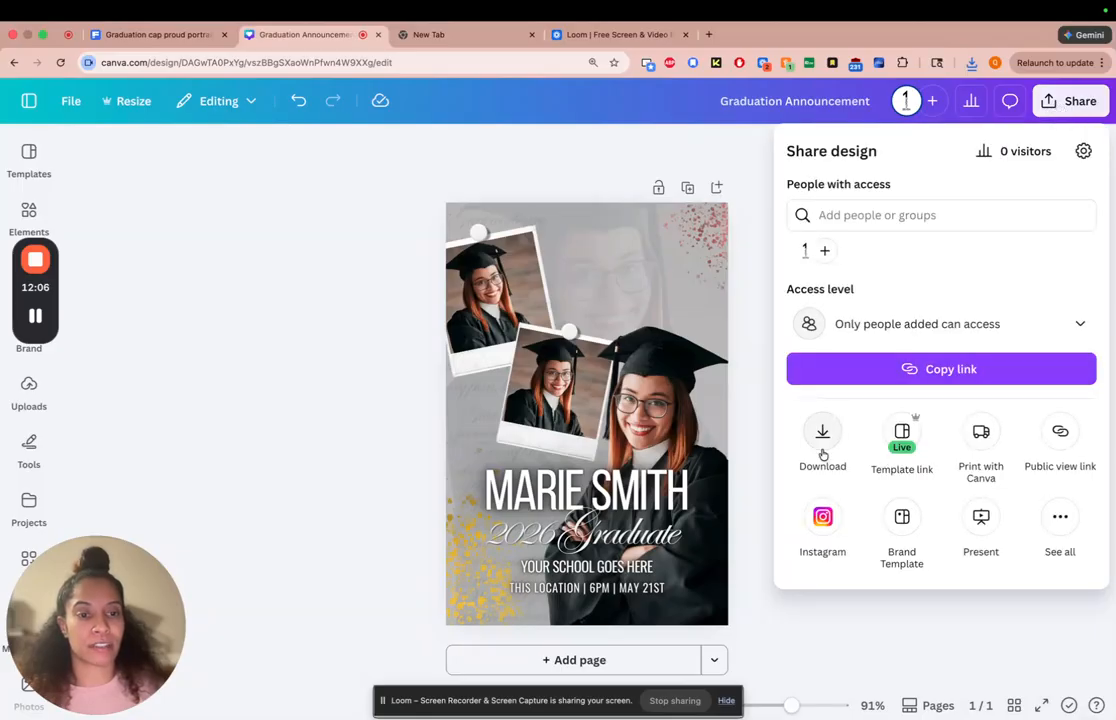
left_click(812, 432)
left_click(912, 214)
left_click(897, 259)
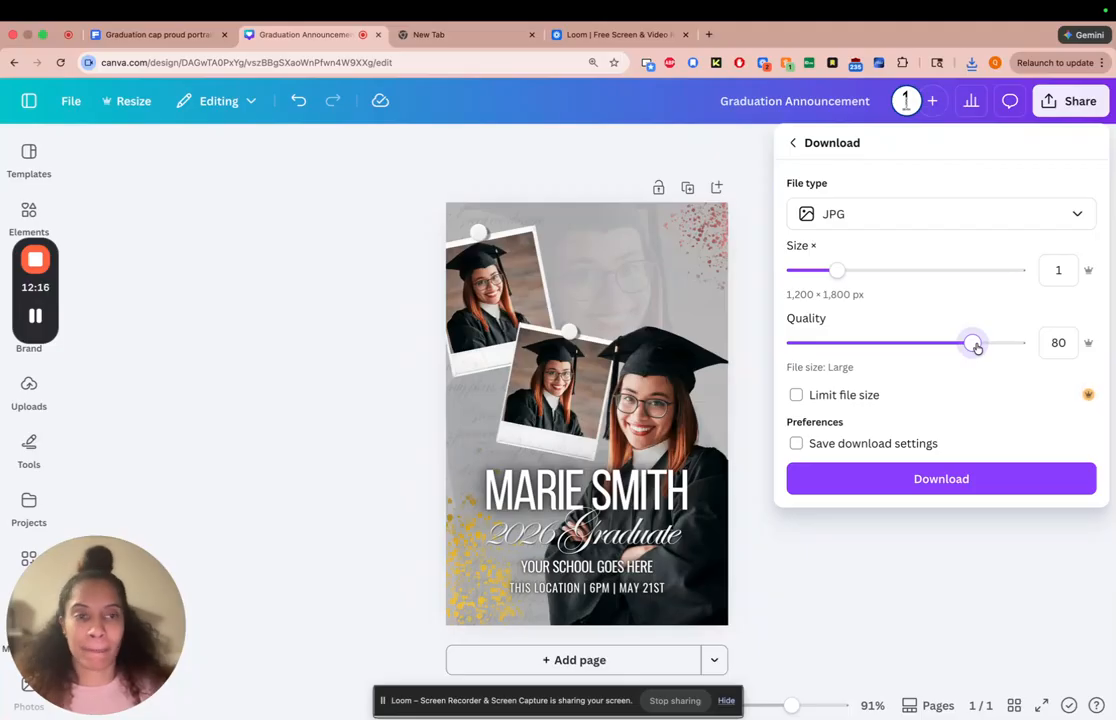
left_click(943, 476)
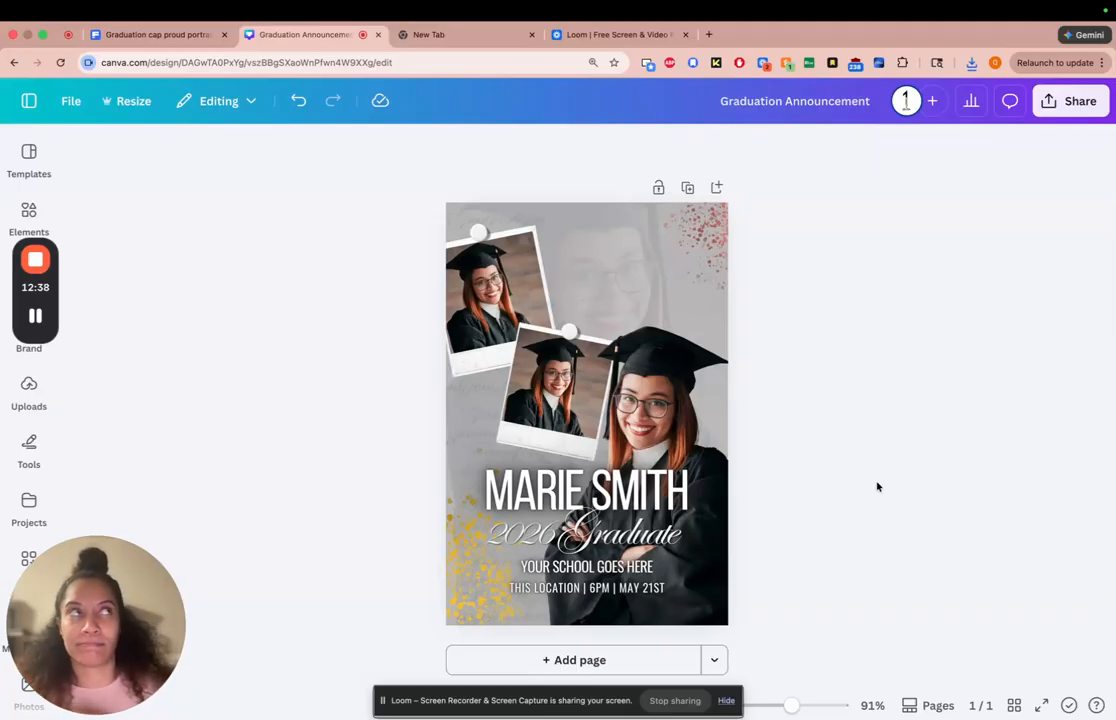
Resize this design itself to the Instagram Post (4:5) format, 1080 × 1350 px
left_click(140, 112)
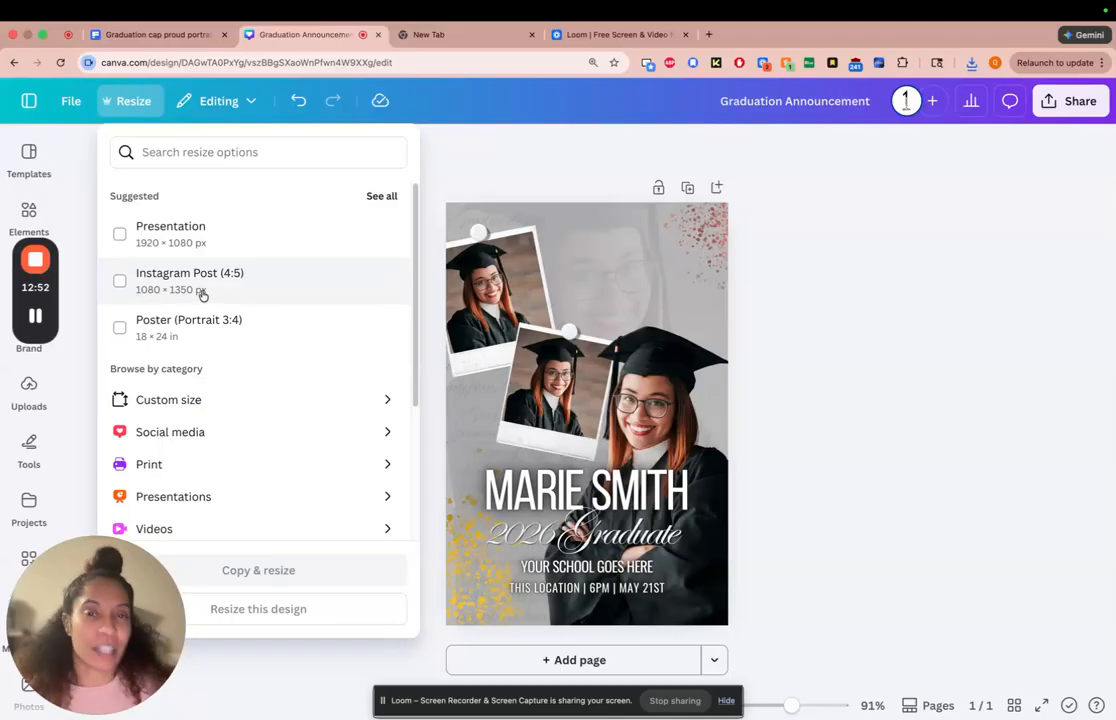
left_click(120, 282)
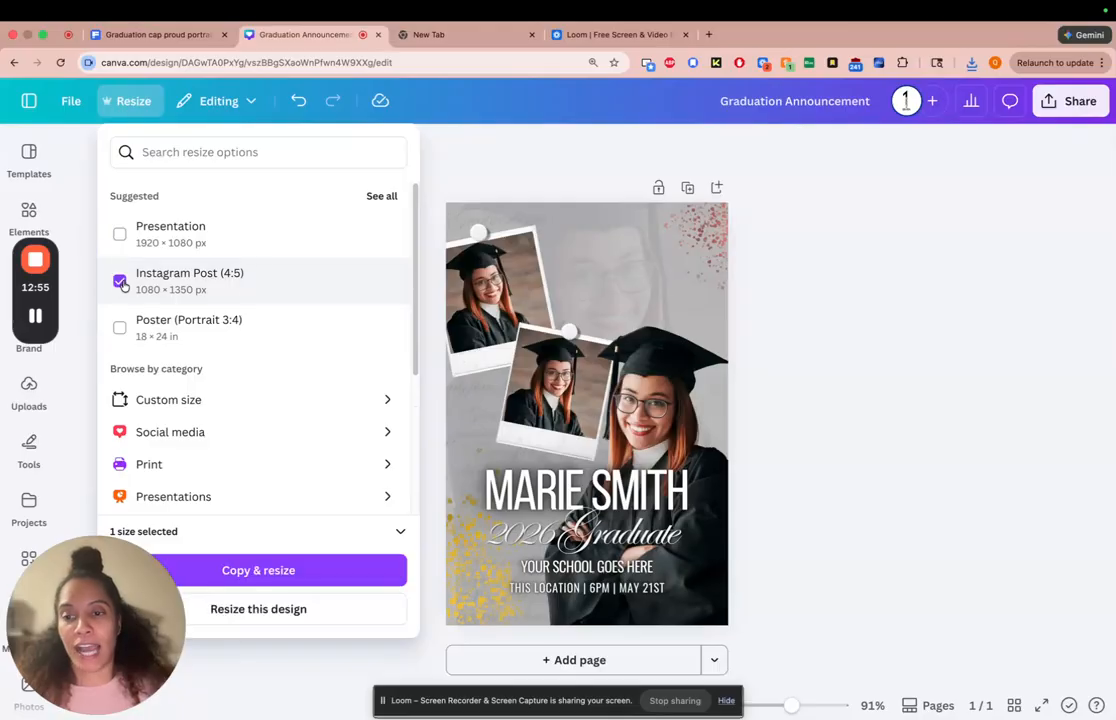
left_click(236, 618)
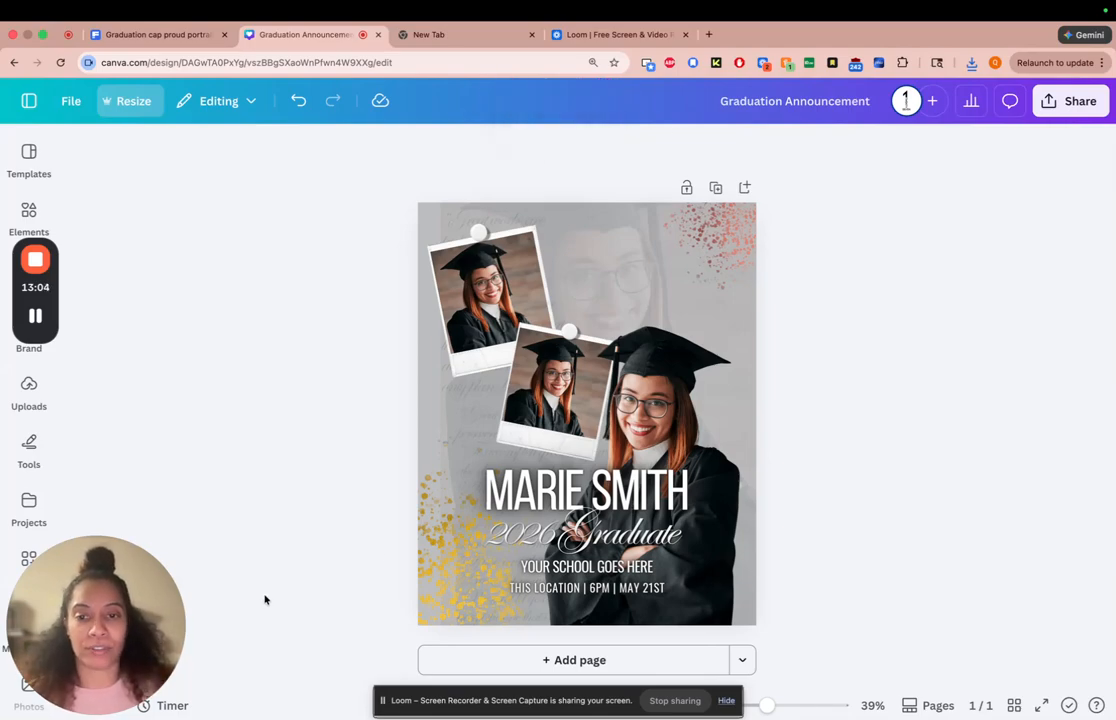
Move the faded background portrait slightly to the left and up behind the polaroid photos
left_click(455, 216)
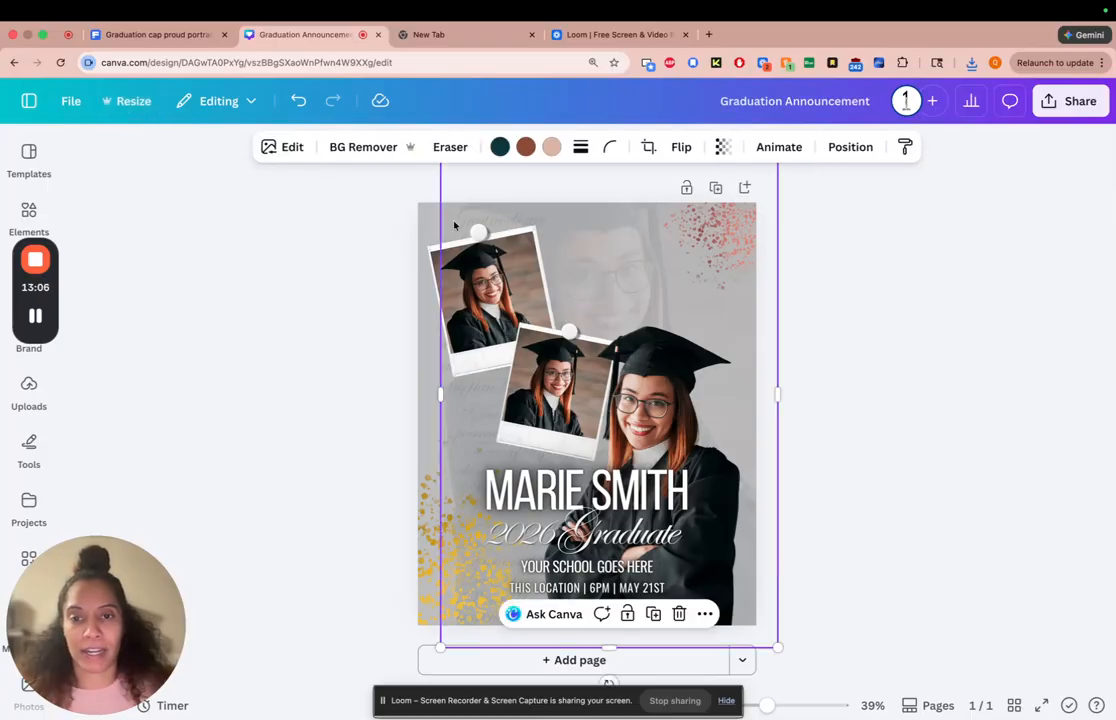
left_click_drag(559, 213, 537, 207)
left_click(873, 453)
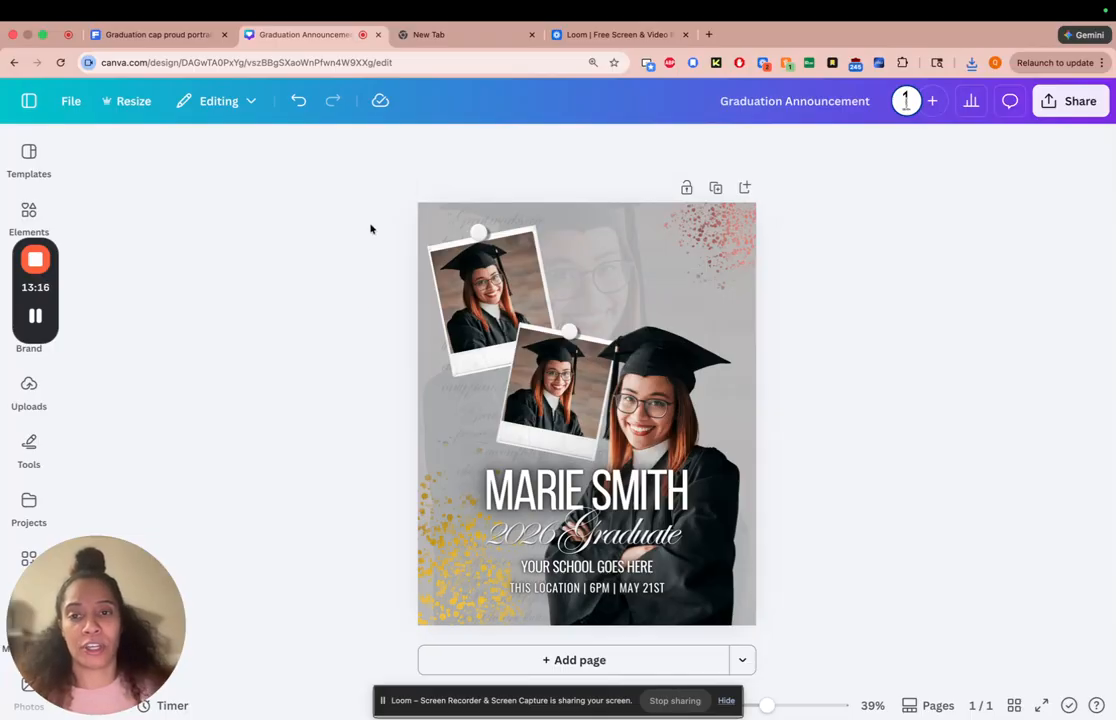
left_click_drag(372, 212, 800, 610)
key("c")
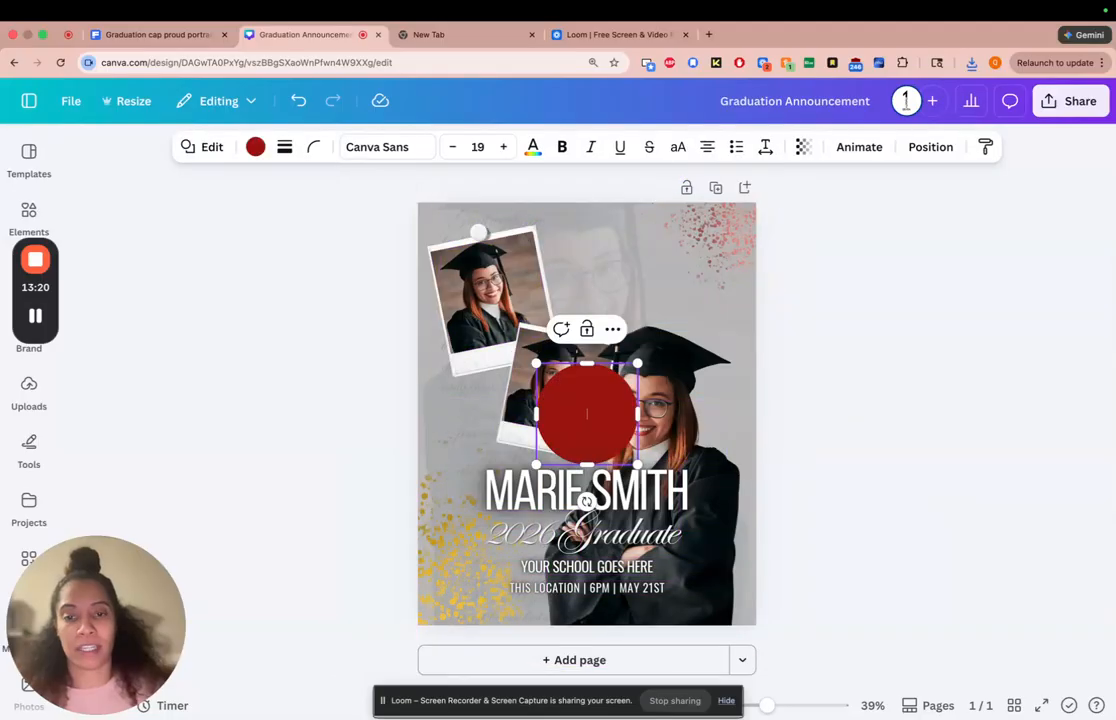
key("super+z")
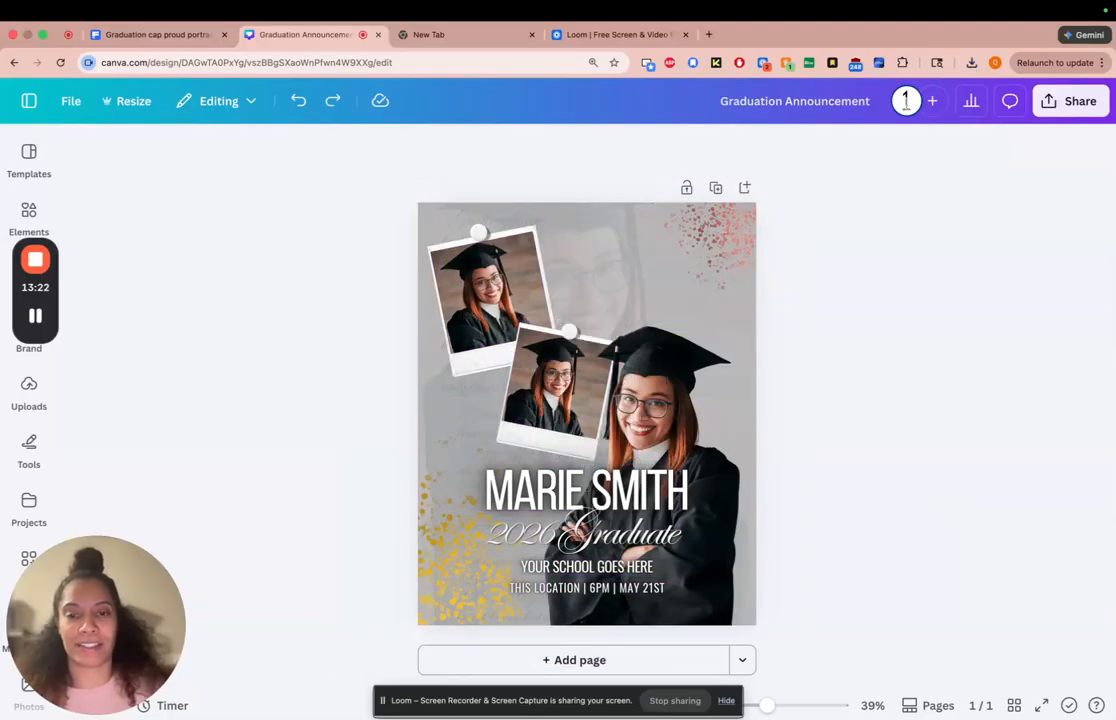